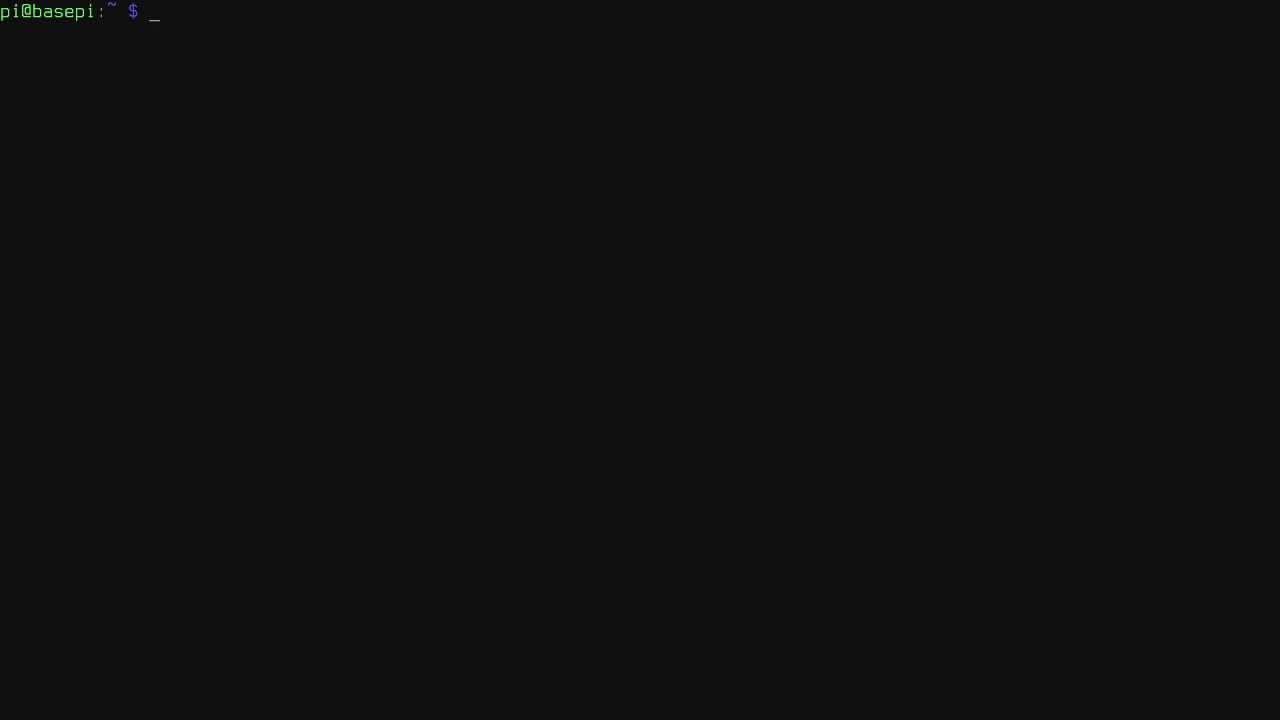
# Refresh the package lists with sudo apt update.
pyautogui.write('sumd')
pyautogui.press('BackSpace')
pyautogui.press('BackSpace')
pyautogui.write('do apt update')
pyautogui.press('Return')
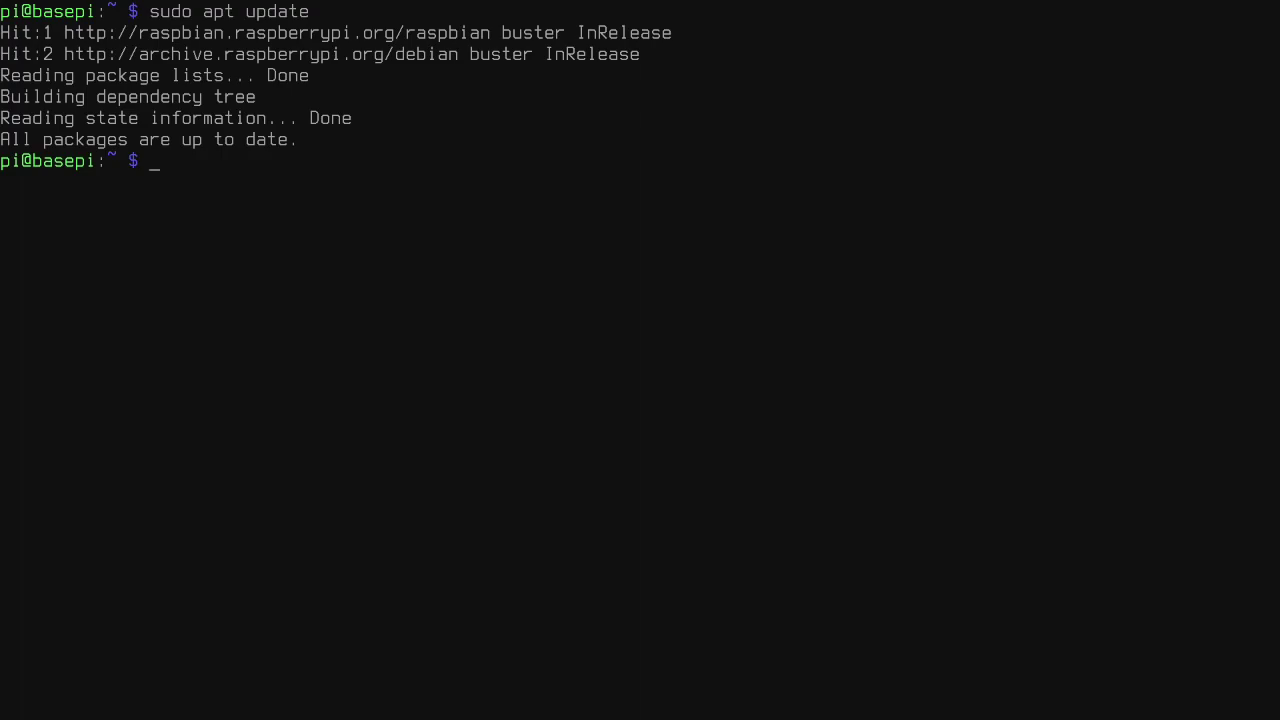
# Upgrade the system with sudo apt upgrade, finding 0 packages to upgrade.
pyautogui.write('sudo apt up')
pyautogui.press('BackSpace')
pyautogui.press('BackSpace')
pyautogui.write('pt upgrade')
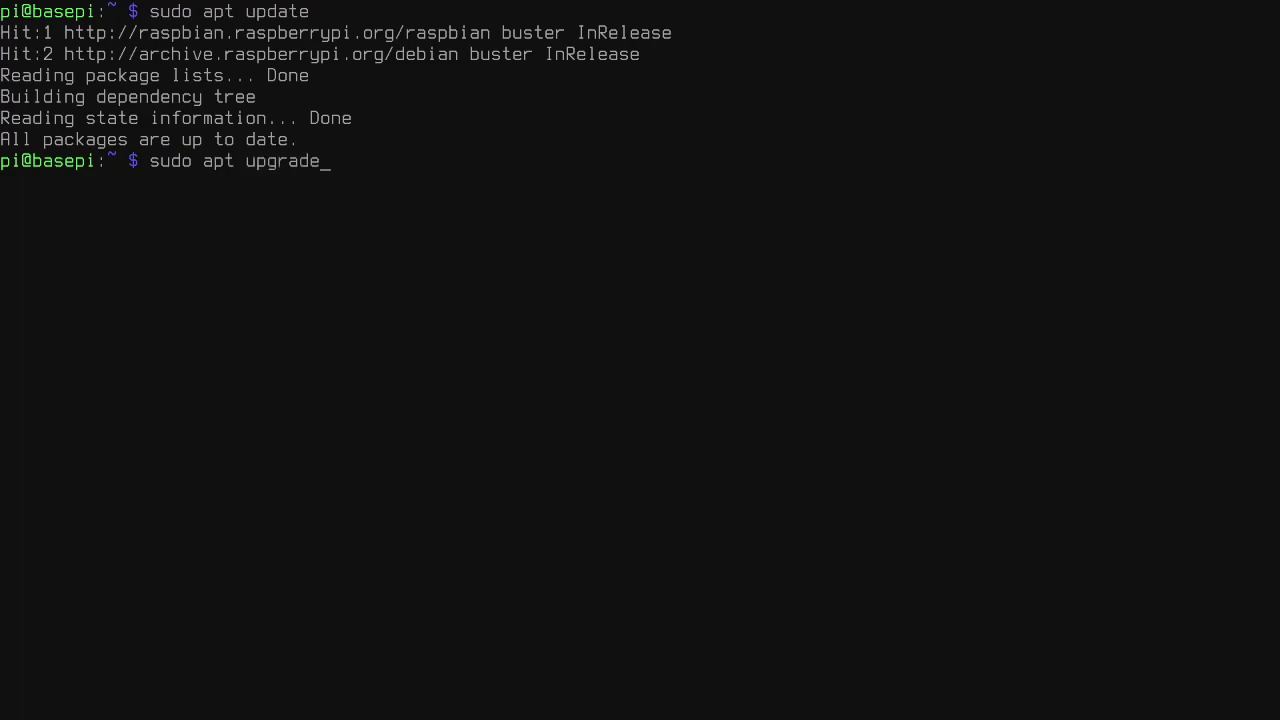
pyautogui.press('Return')
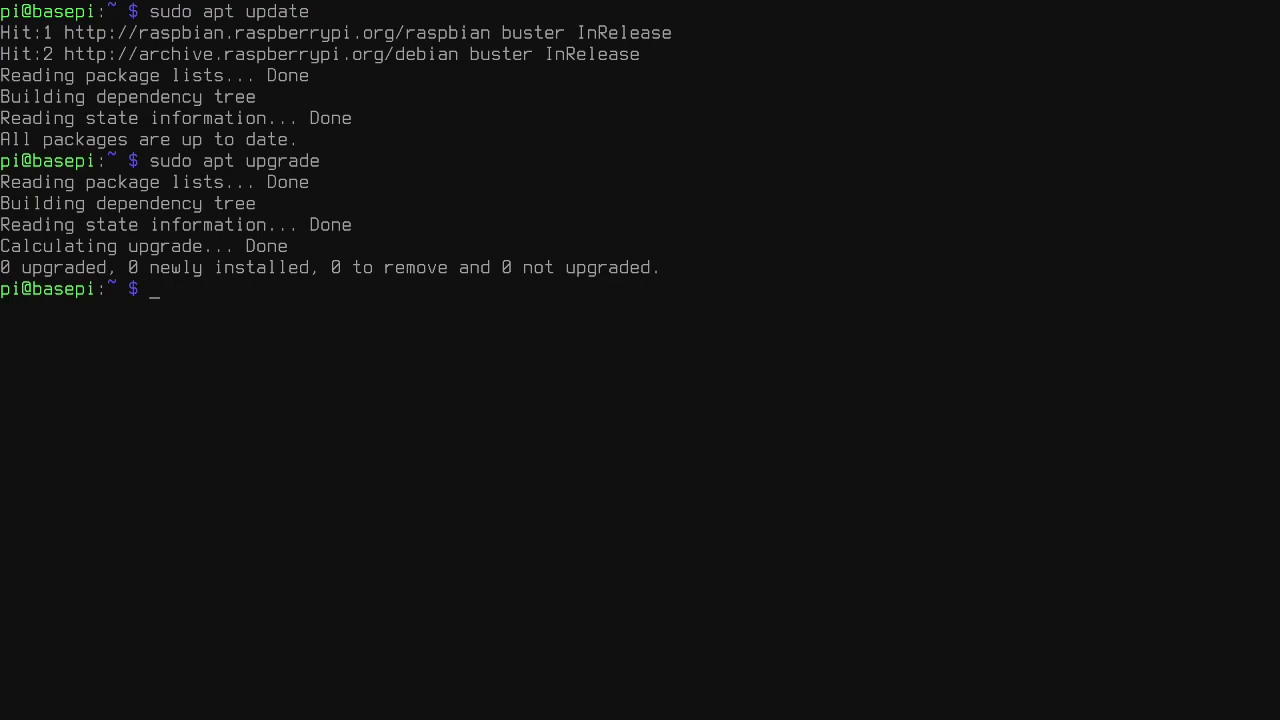
# Launch sudo raspi-config and open its System Options submenu.
pyautogui.write('sudo rap')
pyautogui.press('BackSpace')
pyautogui.write('spi-config')
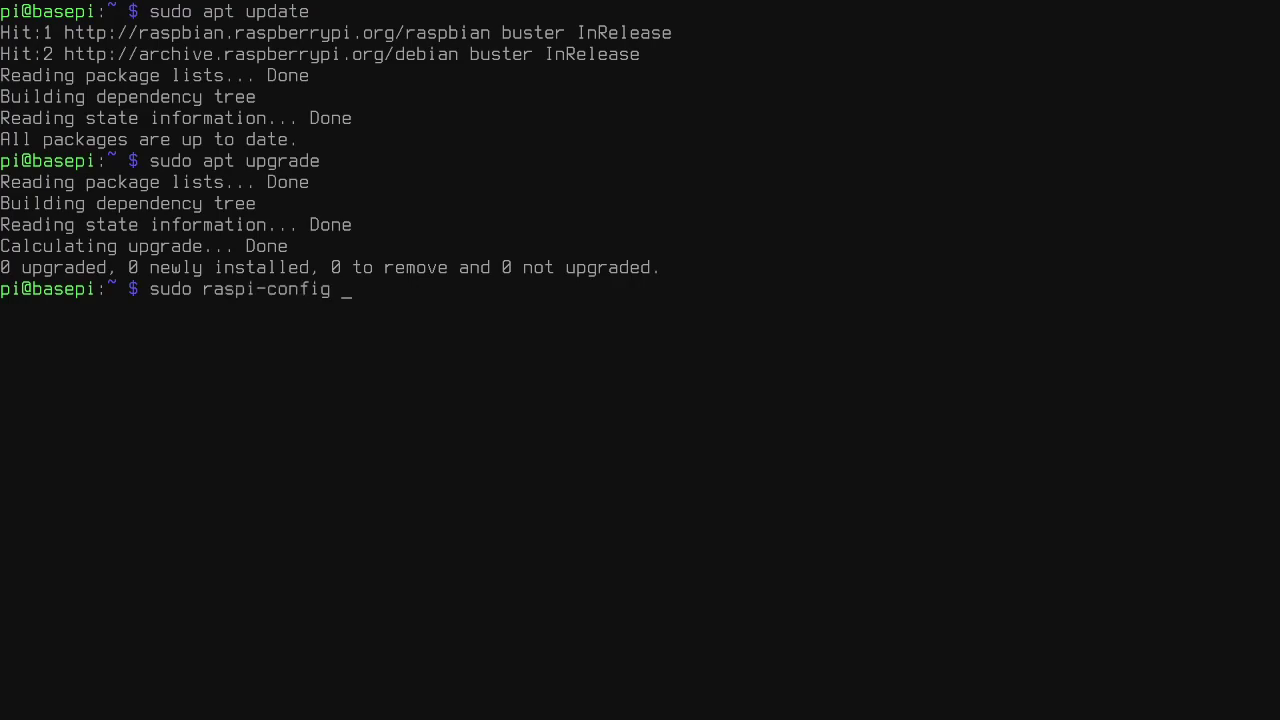
pyautogui.press('Return')
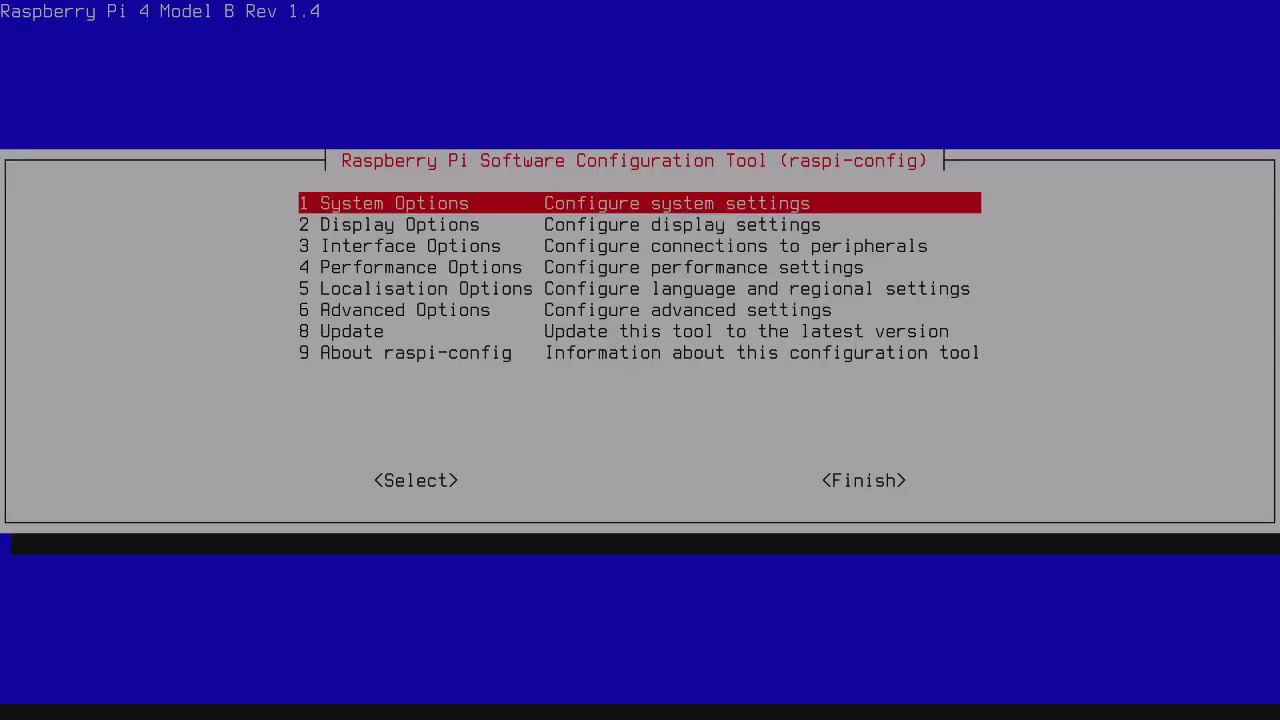
pyautogui.press('Return')
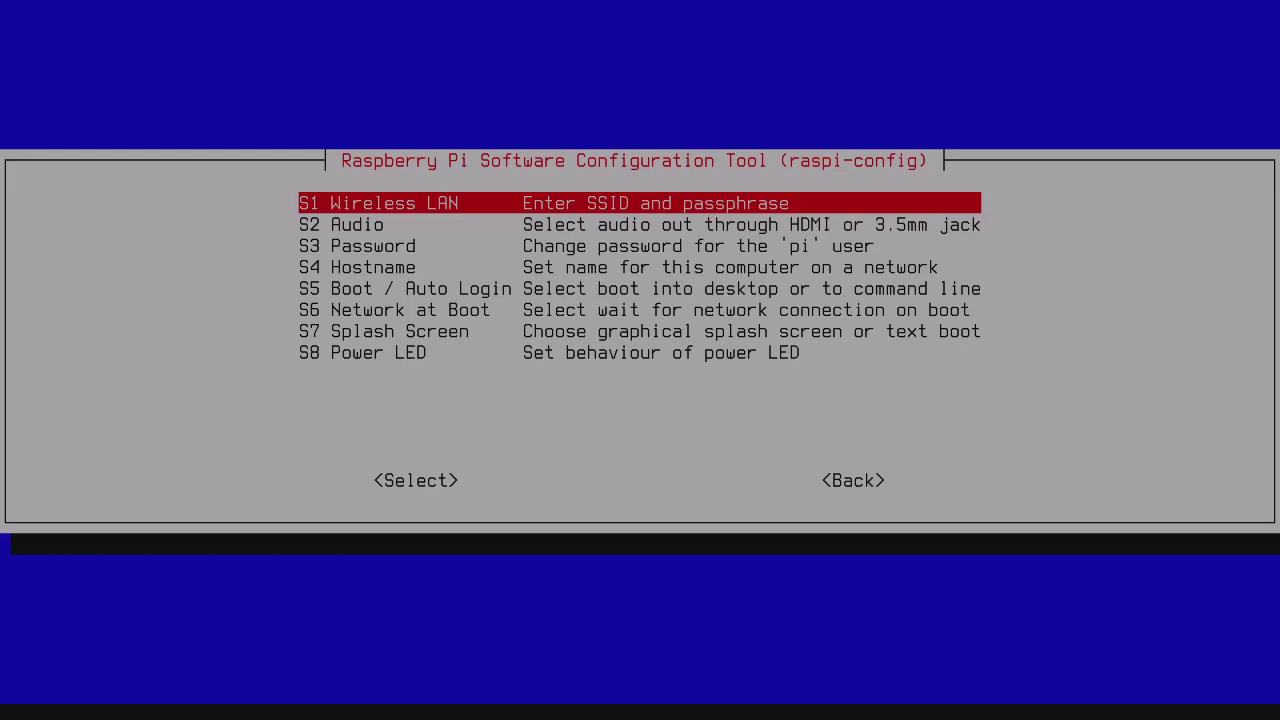
pyautogui.press('Tab')
pyautogui.press('Tab')
pyautogui.press('Return')
pyautogui.press('Down')
pyautogui.press('Up')
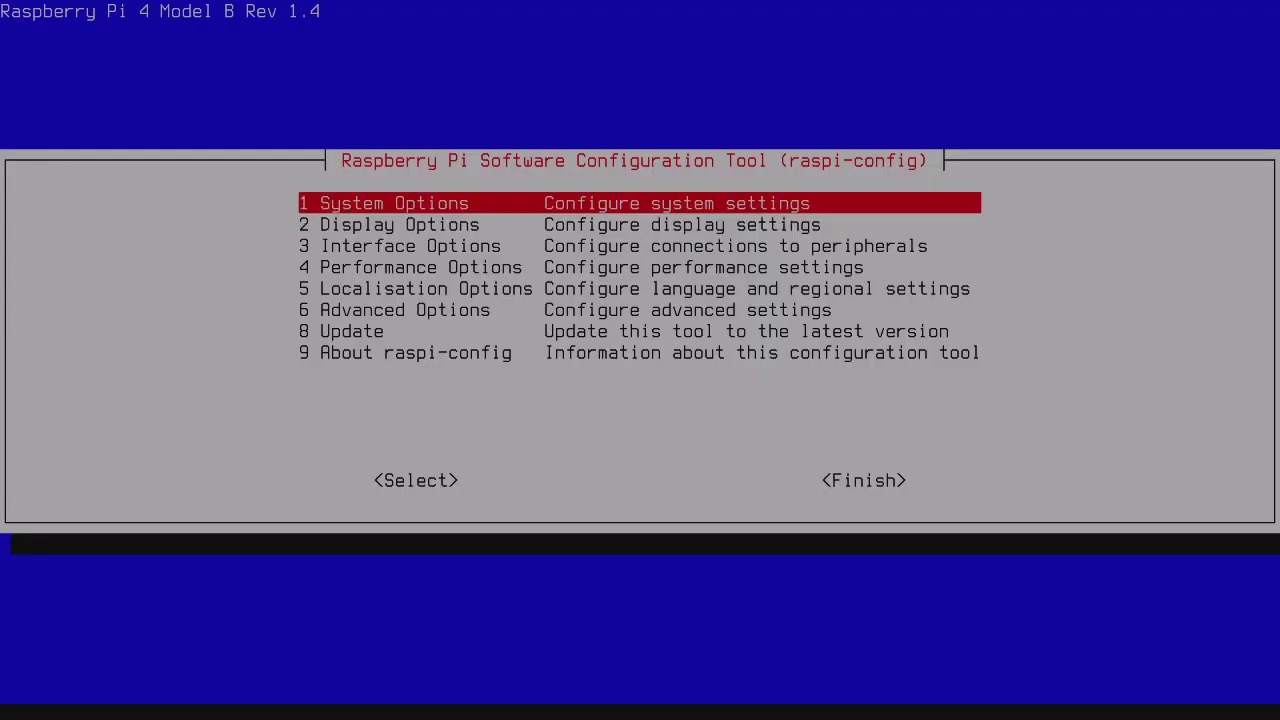
pyautogui.press('Return')
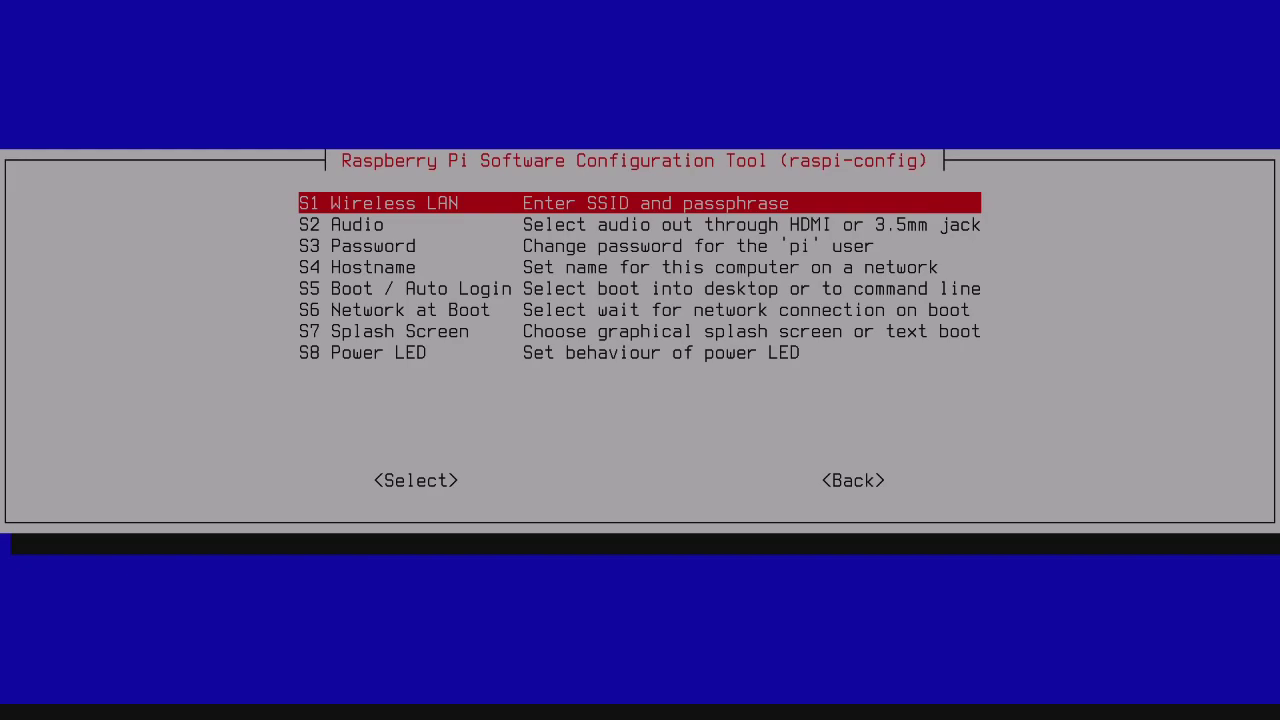
# Check the S4 Hostname setting reads basepi, leave it unchanged, and choose Finish.
pyautogui.press('Down')
pyautogui.press('Down')
pyautogui.press('Down')
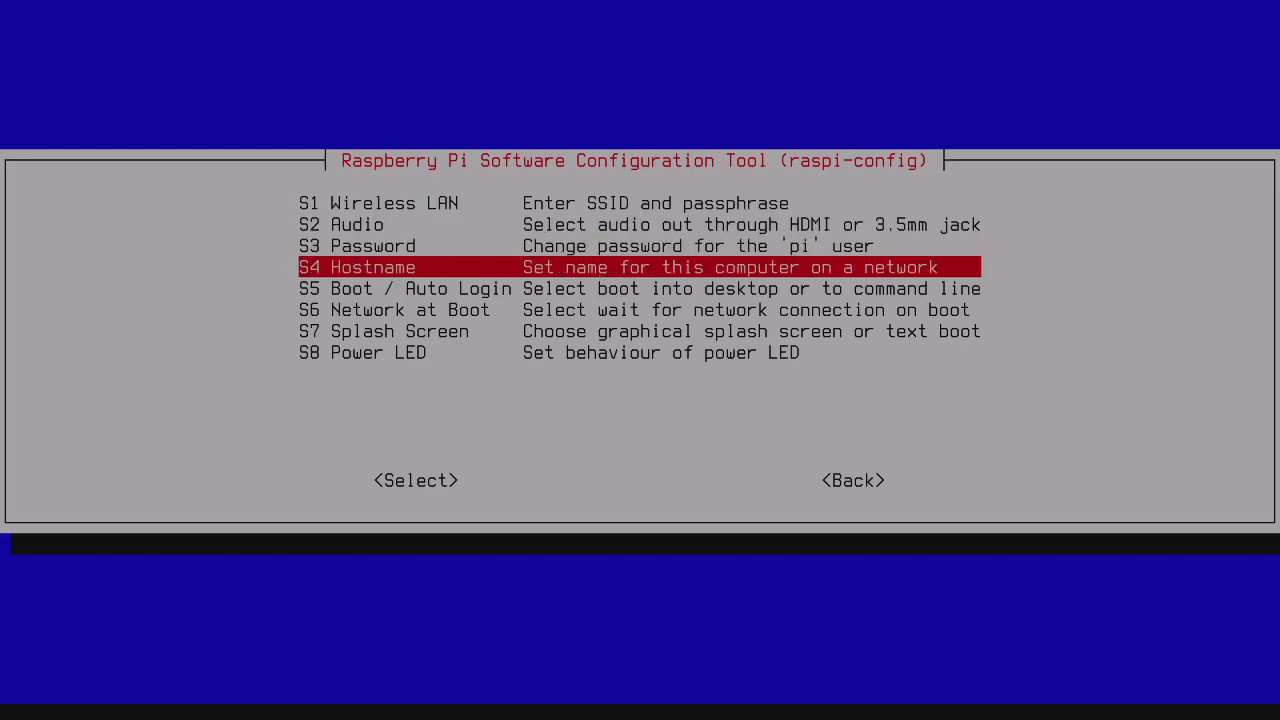
pyautogui.press('Return')
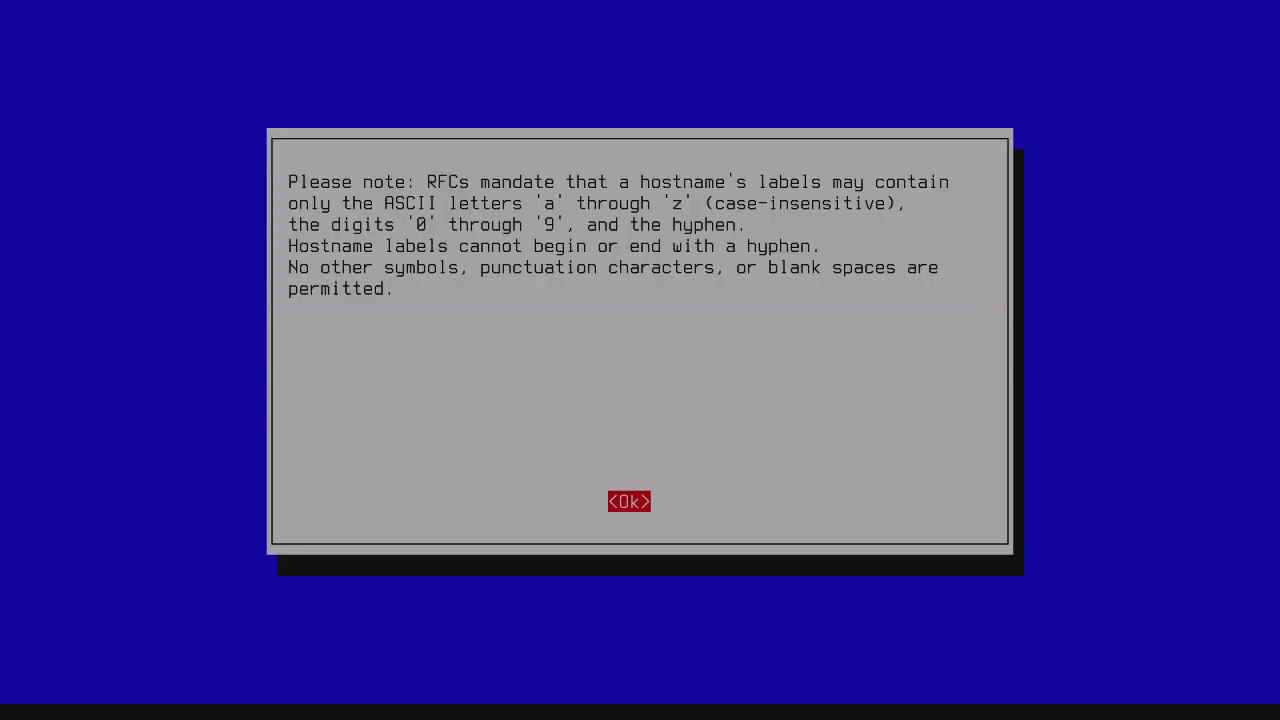
pyautogui.press('Return')
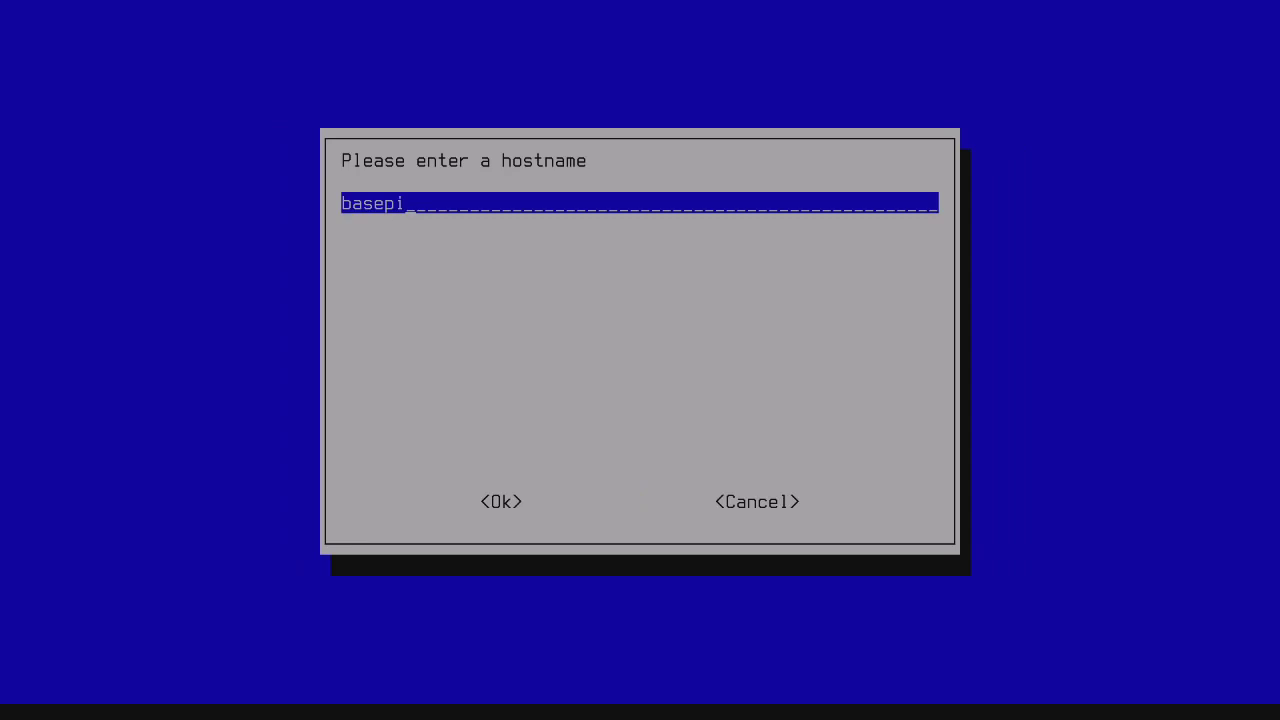
pyautogui.press('Tab')
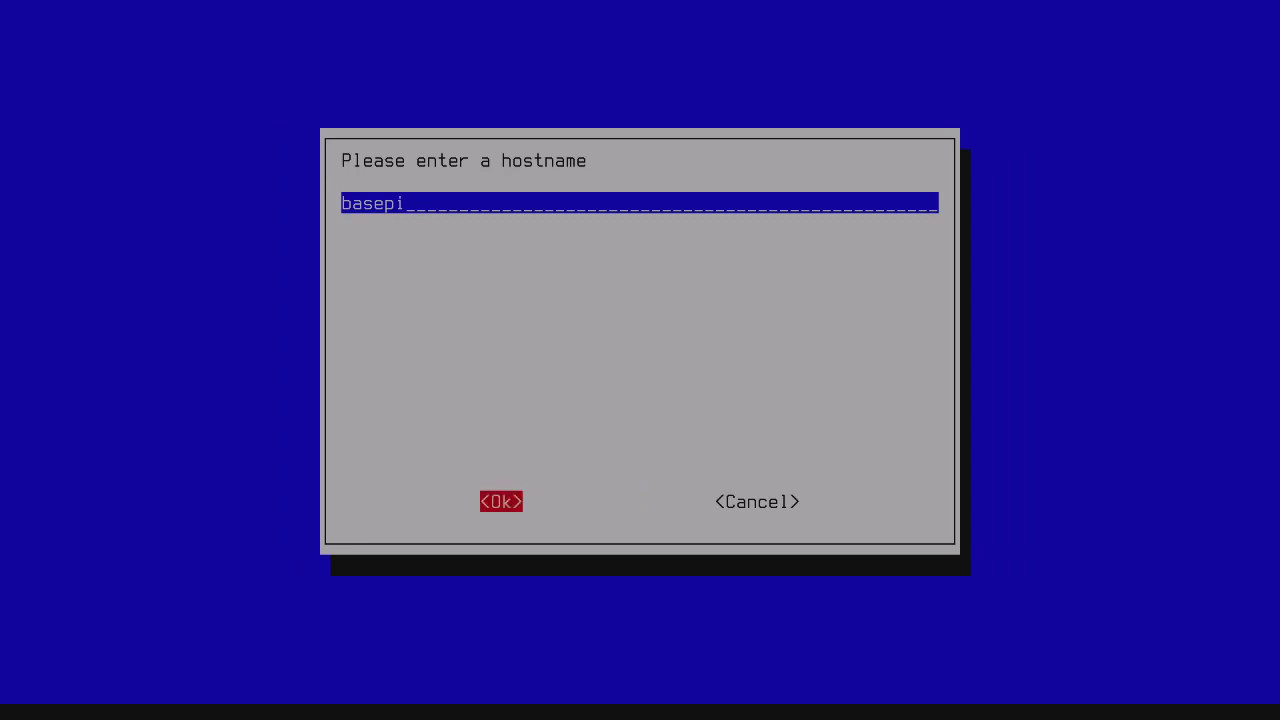
pyautogui.press('Tab')
pyautogui.press('Return')
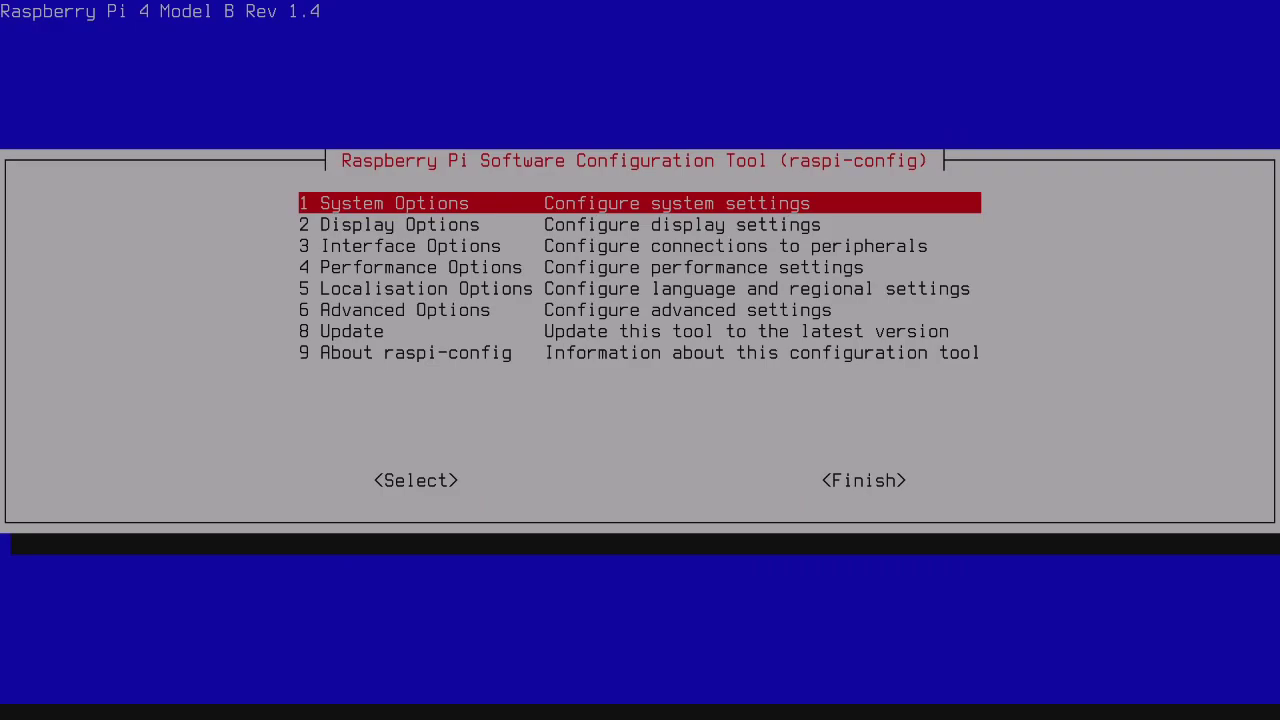
pyautogui.press('Tab')
pyautogui.press('Tab')
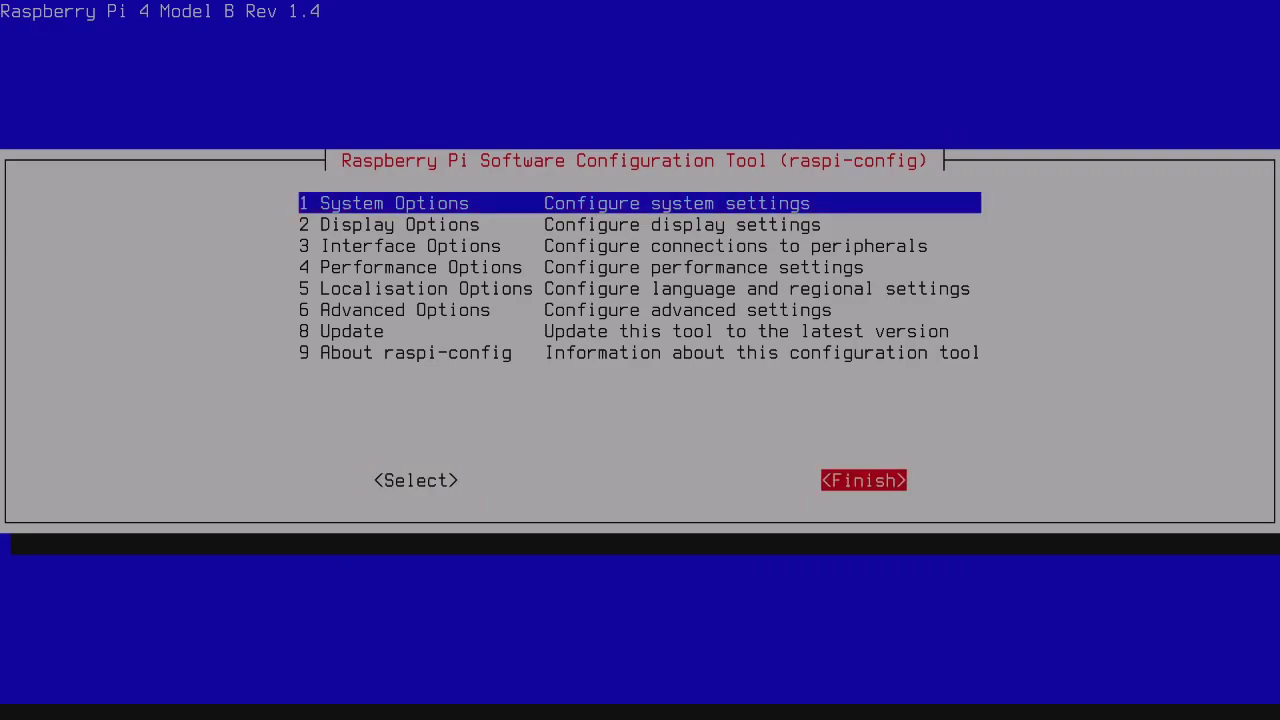
pyautogui.press('Return')
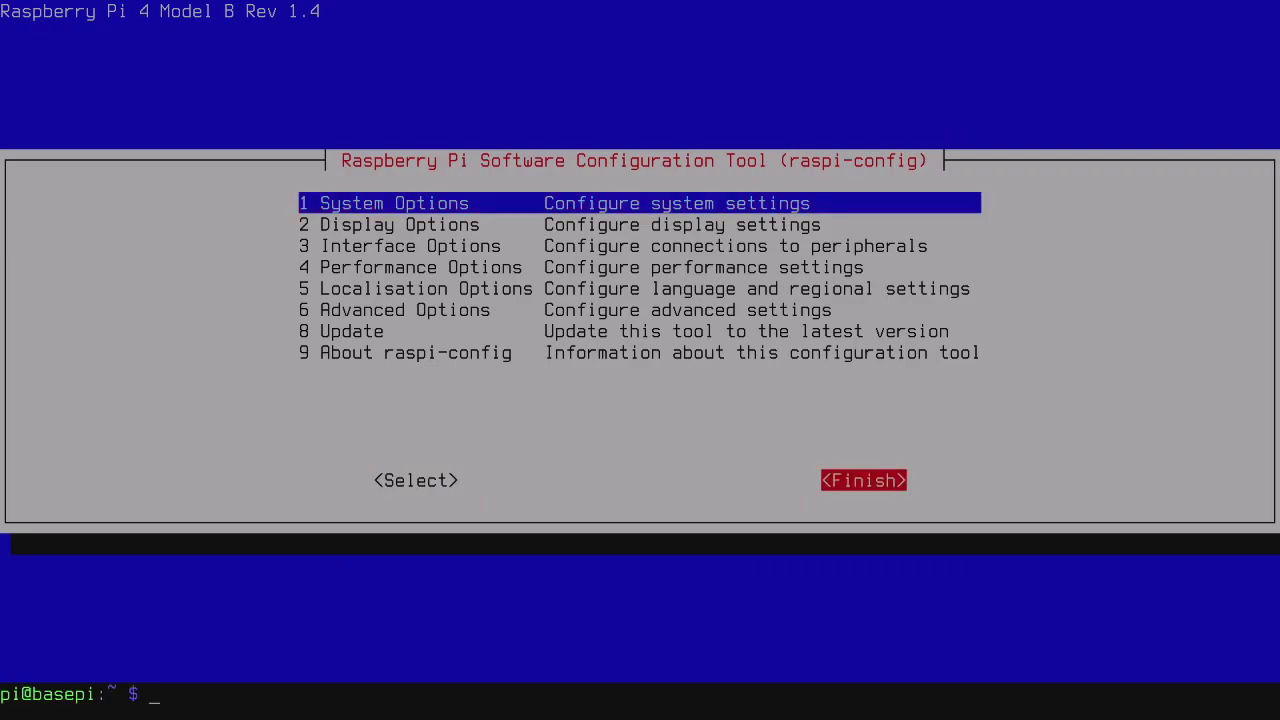
# Clear the terminal and run sudo apt install mariadb-server, answering y to install 33 packages.
pyautogui.hotkey('ctrl', 'l')
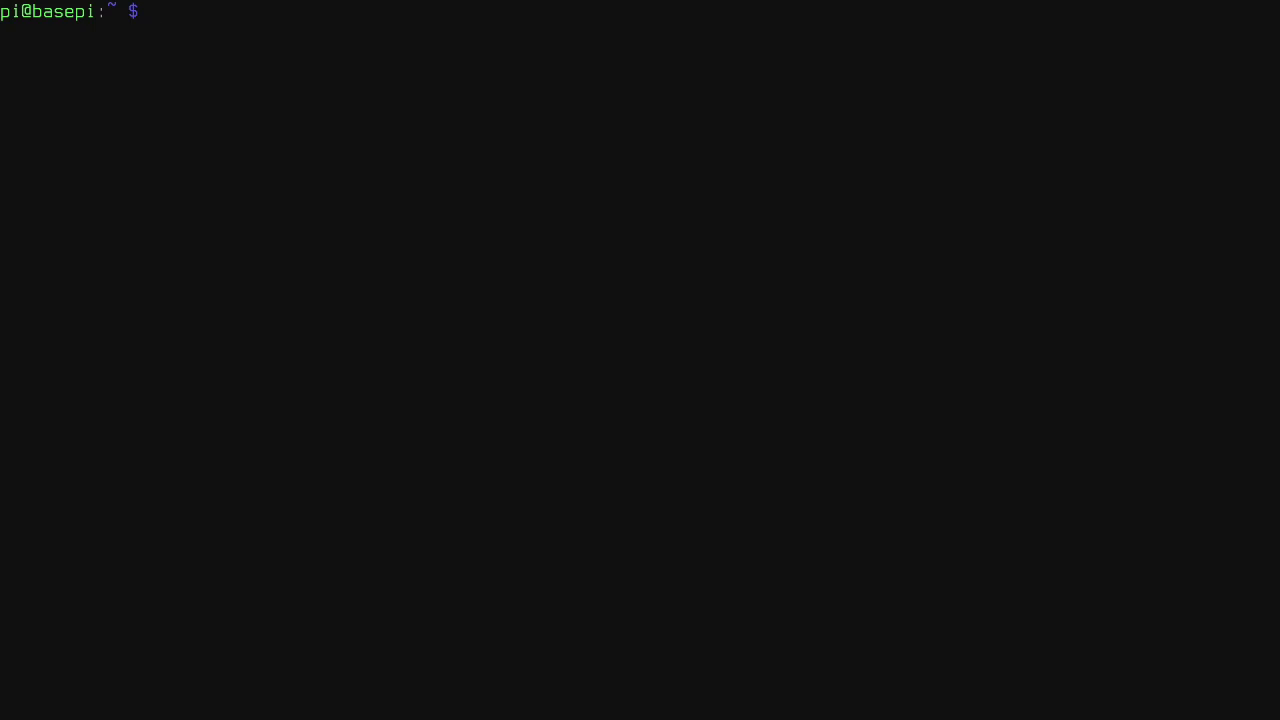
pyautogui.write('sudo apt install mair')
pyautogui.press('BackSpace')
pyautogui.press('BackSpace')
pyautogui.write('ri')
pyautogui.press('BackSpace')
pyautogui.press('BackSpace')
pyautogui.write('r')
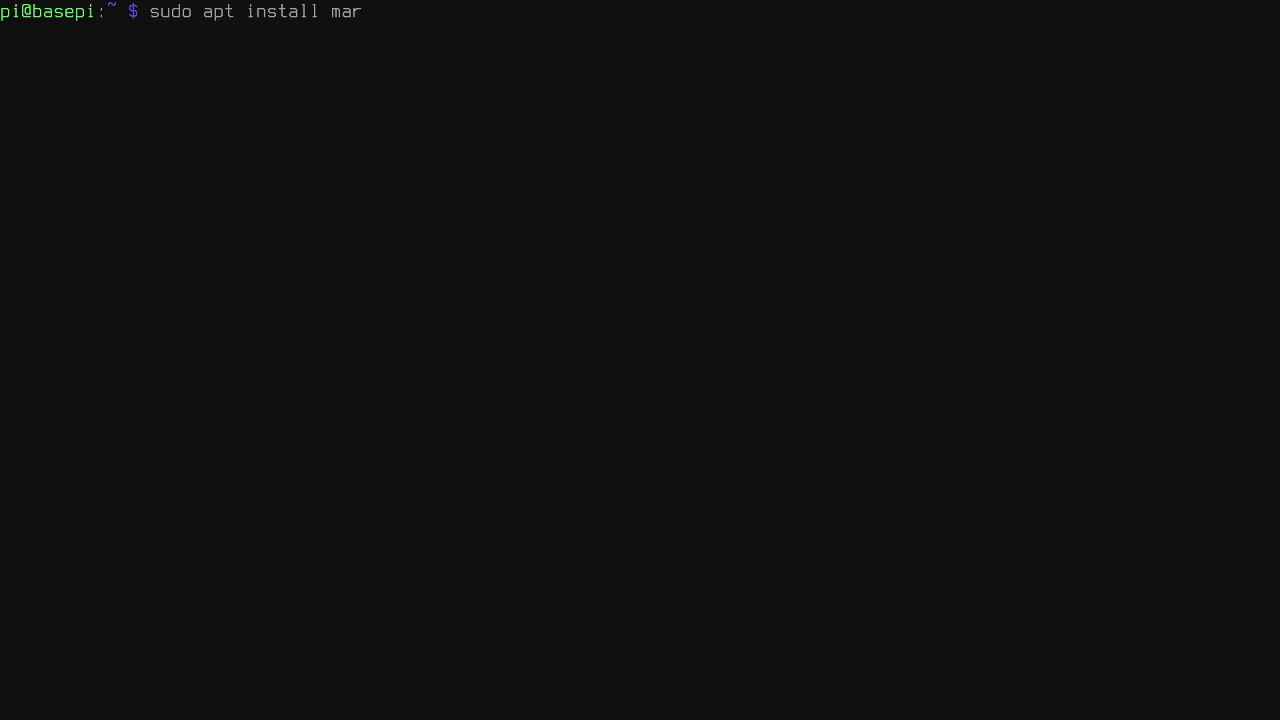
pyautogui.write('iadb-server')
pyautogui.press('Return')
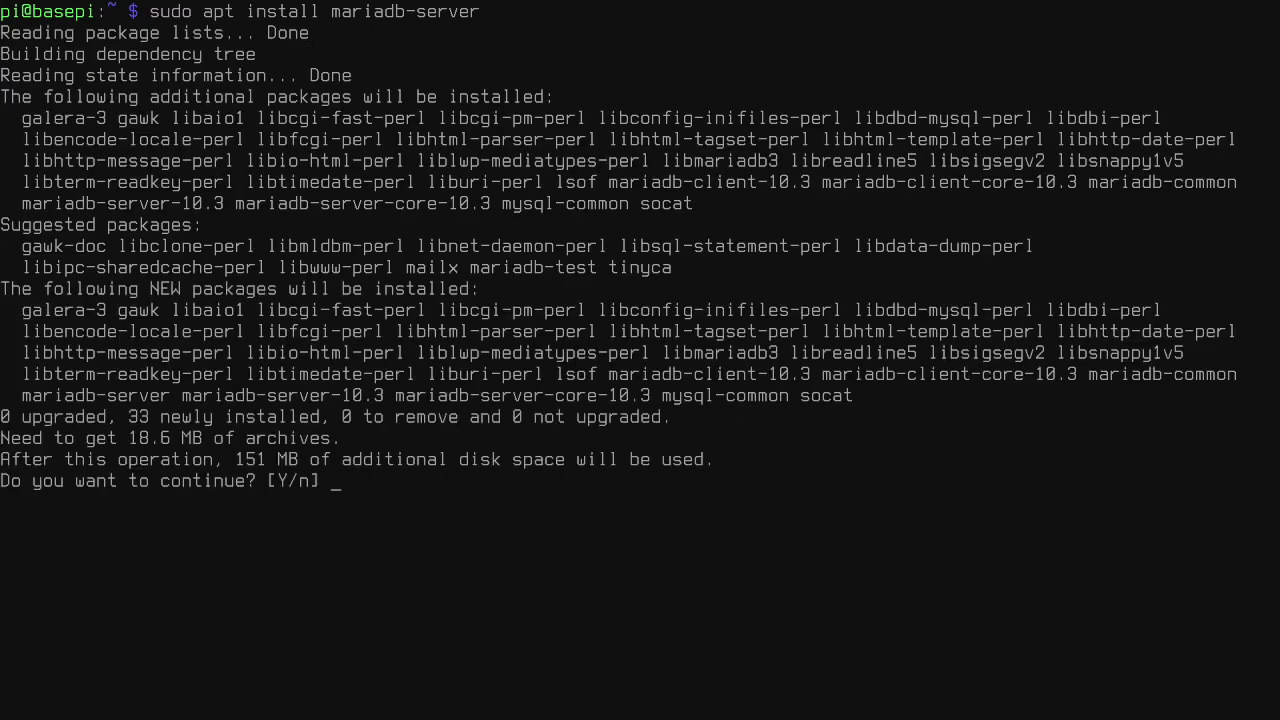
pyautogui.write('y')
pyautogui.press('Return')
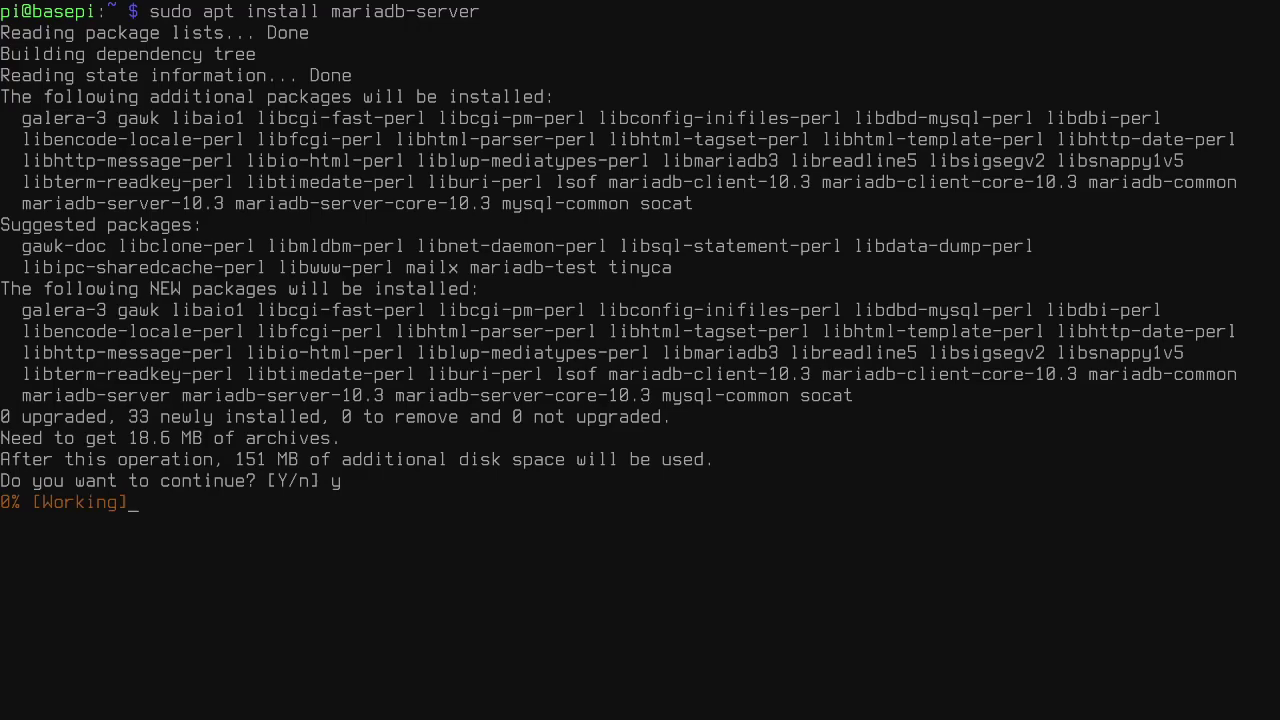
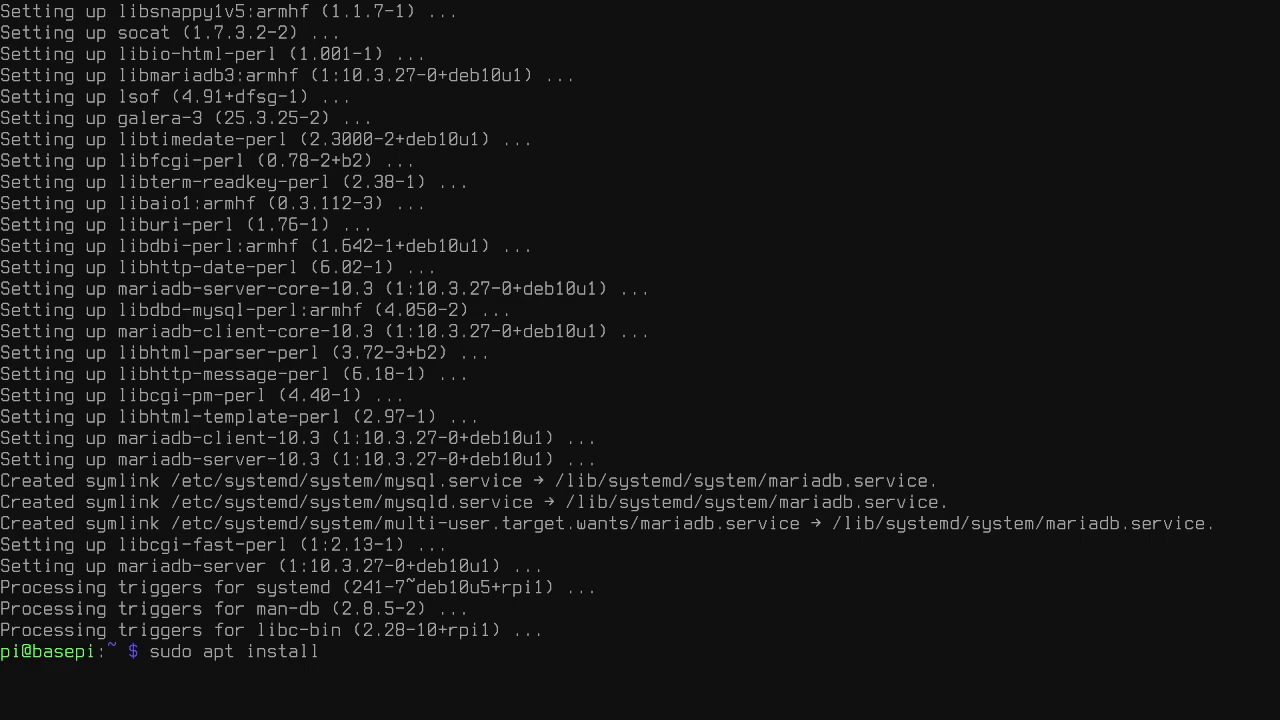
# Run sudo mysql_secure_installation and accept the blank current root password.
pyautogui.write('maria')
pyautogui.write('d')
pyautogui.press('BackSpace')
pyautogui.write('adb-')
pyautogui.press('BackSpace')
pyautogui.press('BackSpace')
pyautogui.press('BackSpace')
pyautogui.press('BackSpace')
pyautogui.press('BackSpace')
pyautogui.press('BackSpace')
pyautogui.press('BackSpace')
pyautogui.press('BackSpace')
pyautogui.press('BackSpace')
pyautogui.press('BackSpace')
pyautogui.press('BackSpace')
pyautogui.press('BackSpace')
pyautogui.press('BackSpace')
pyautogui.press('BackSpace')
pyautogui.press('BackSpace')
pyautogui.press('BackSpace')
pyautogui.press('BackSpace')
pyautogui.press('BackSpace')
pyautogui.press('BackSpace')
pyautogui.press('BackSpace')
pyautogui.write('mysql_se')
pyautogui.press('Tab')
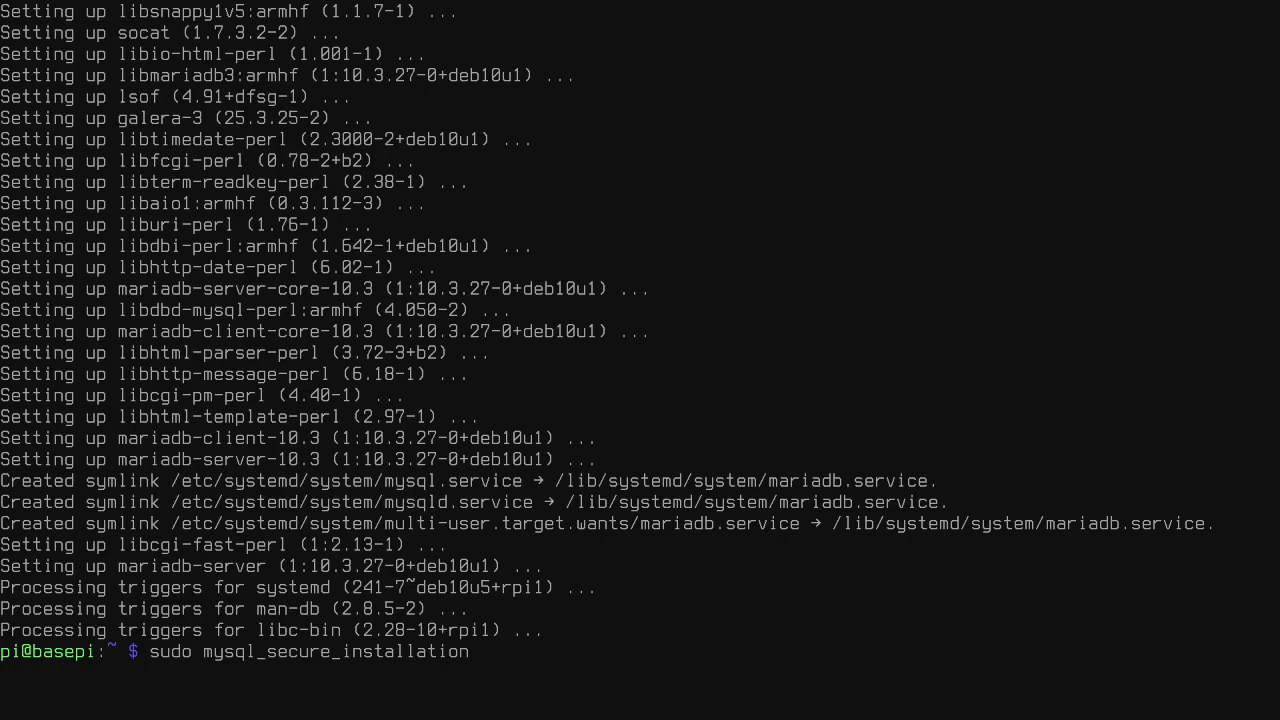
pyautogui.press('Return')
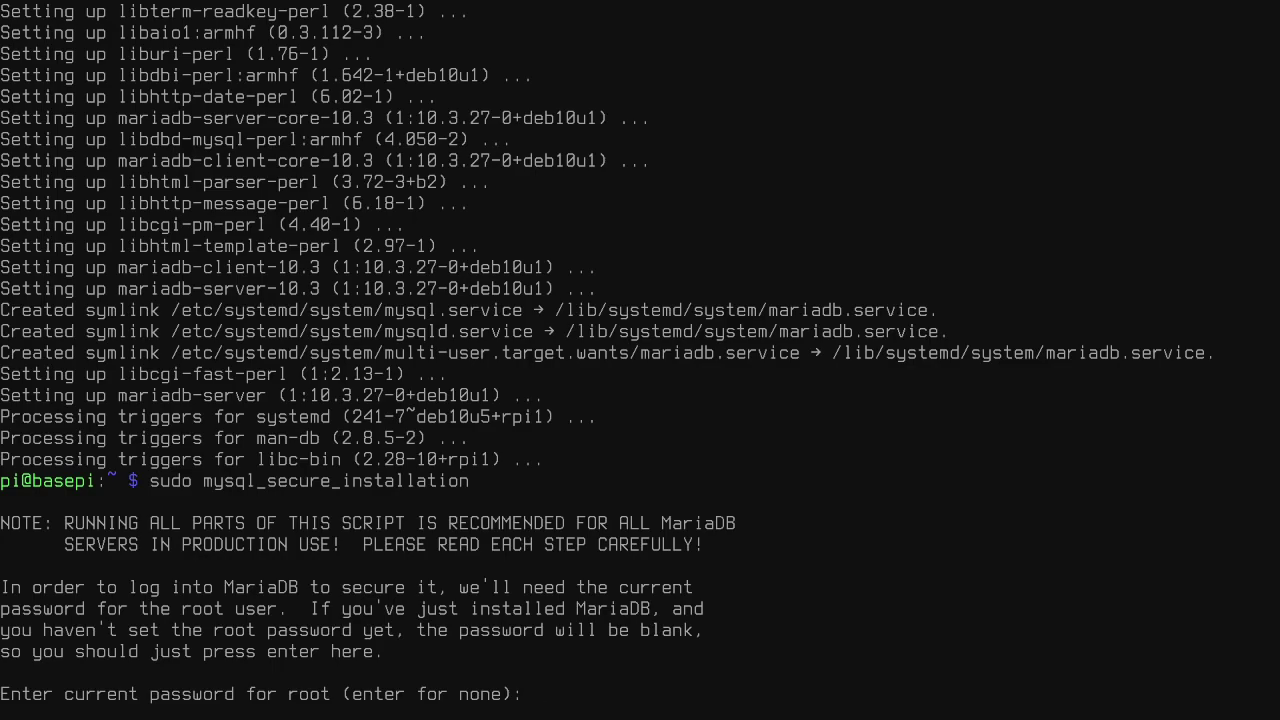
pyautogui.press('Return')
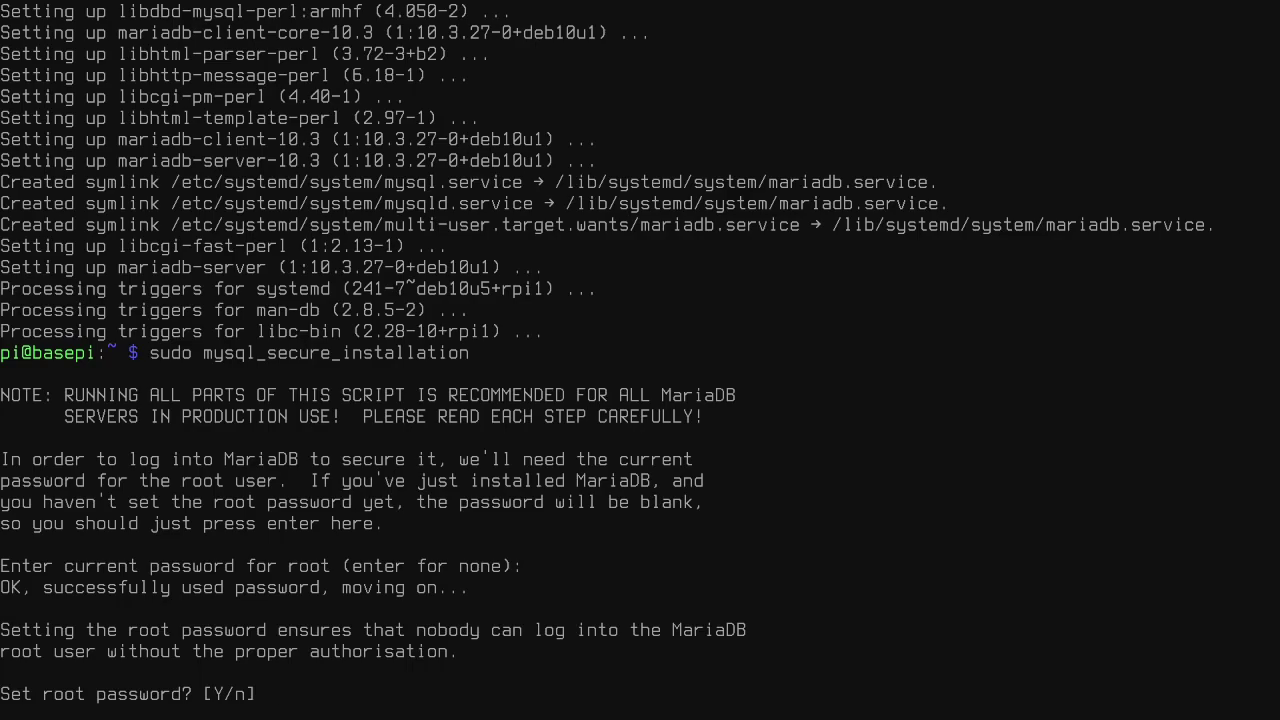
# Choose to set a new MariaDB root password and enter it twice.
pyautogui.write('Y')
pyautogui.press('Return')
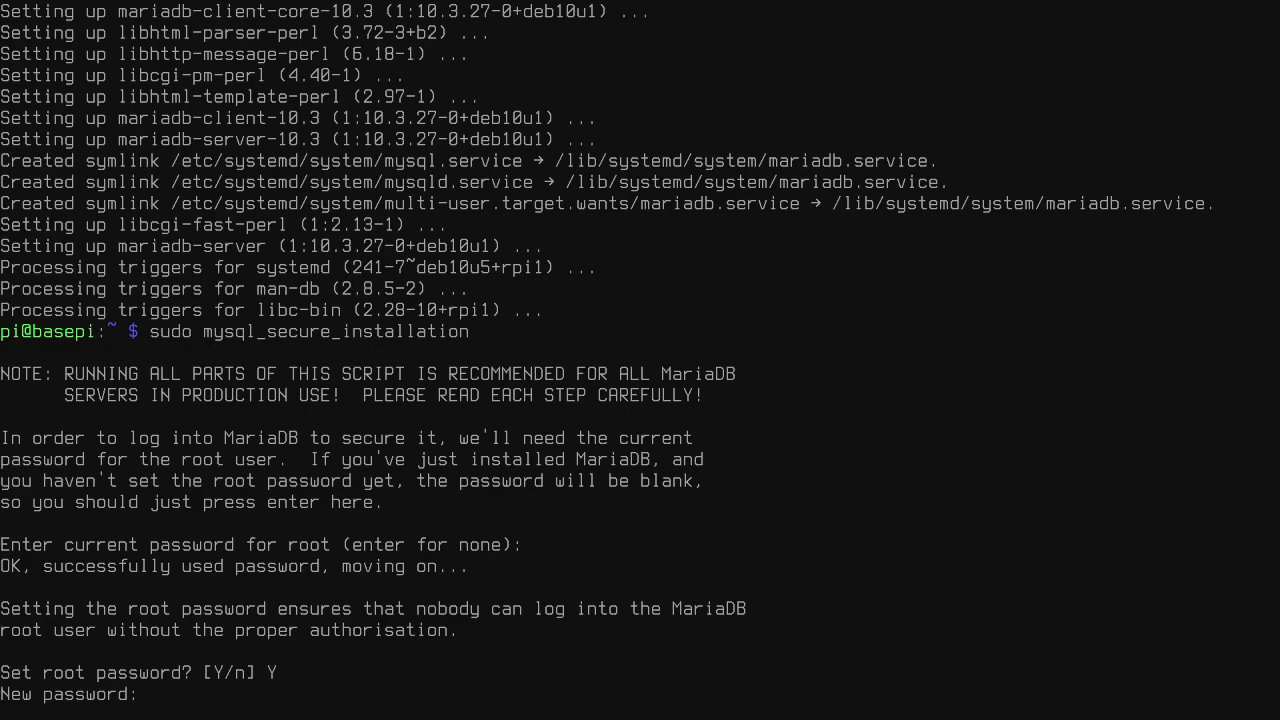
pyautogui.press('Return')
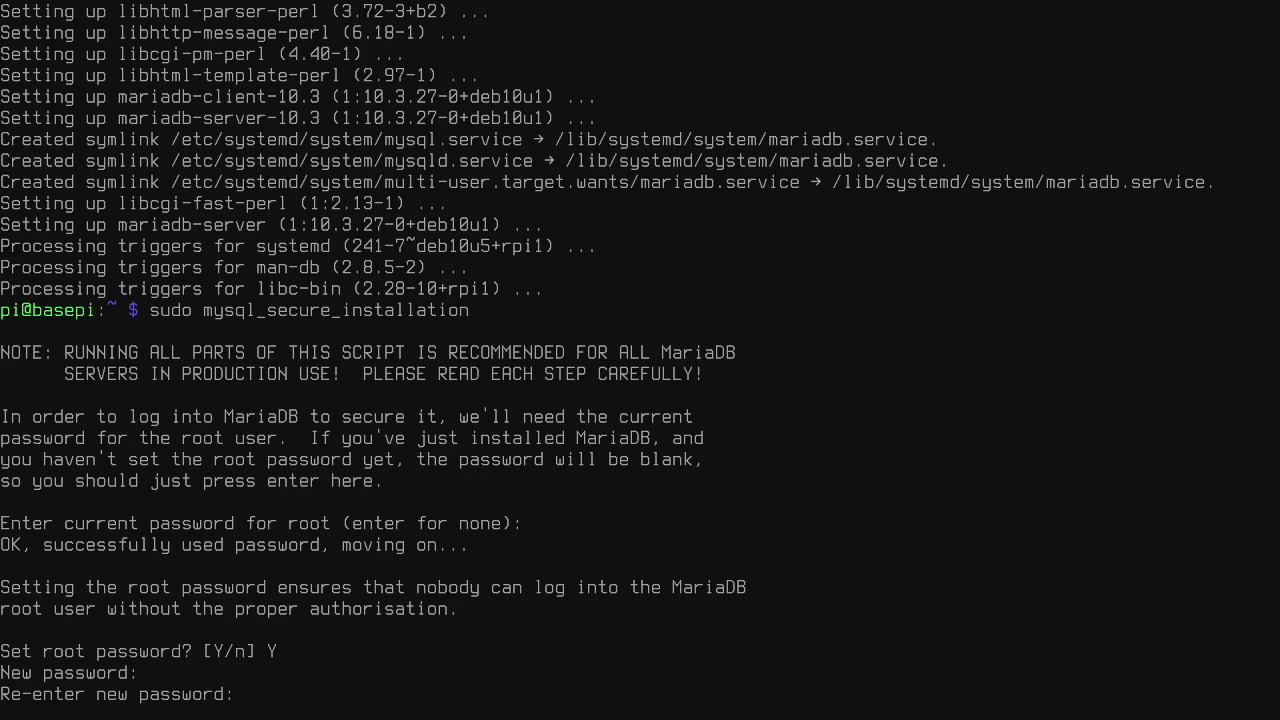
pyautogui.press('Return')
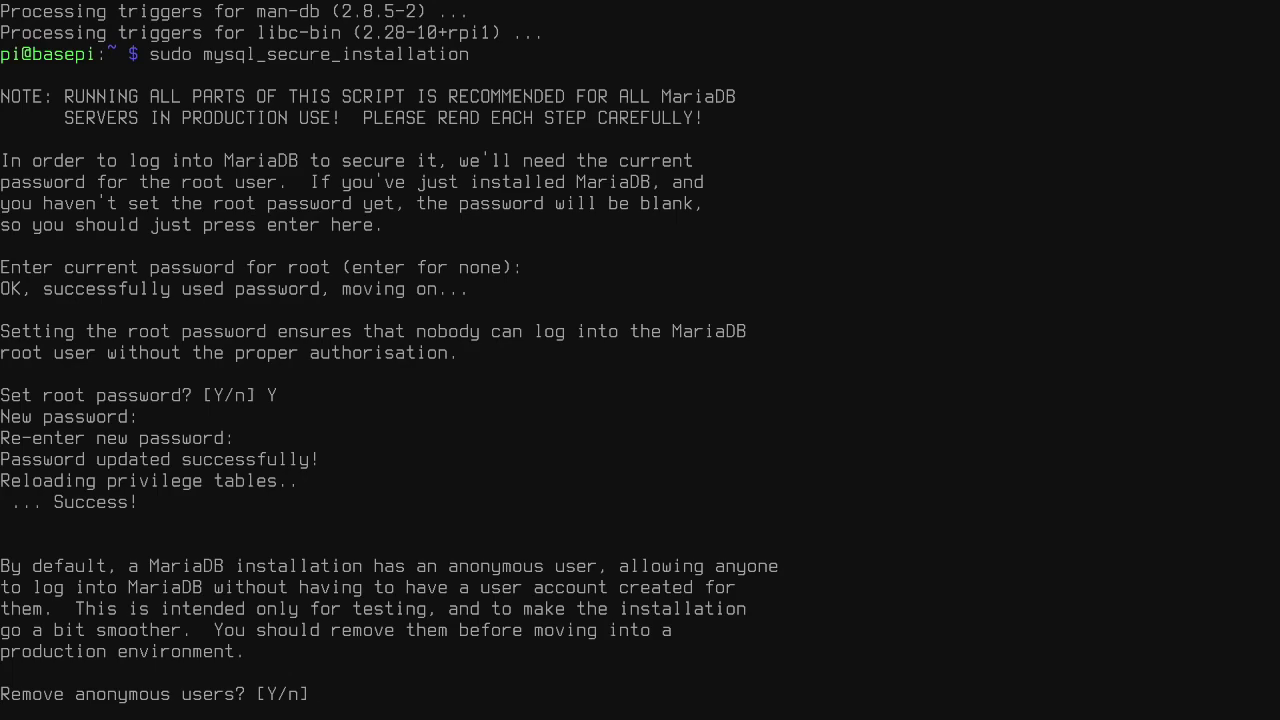
# Remove anonymous users, disallow remote root login, keep the test database, and reload privileges.
pyautogui.write('y')
pyautogui.press('Return')
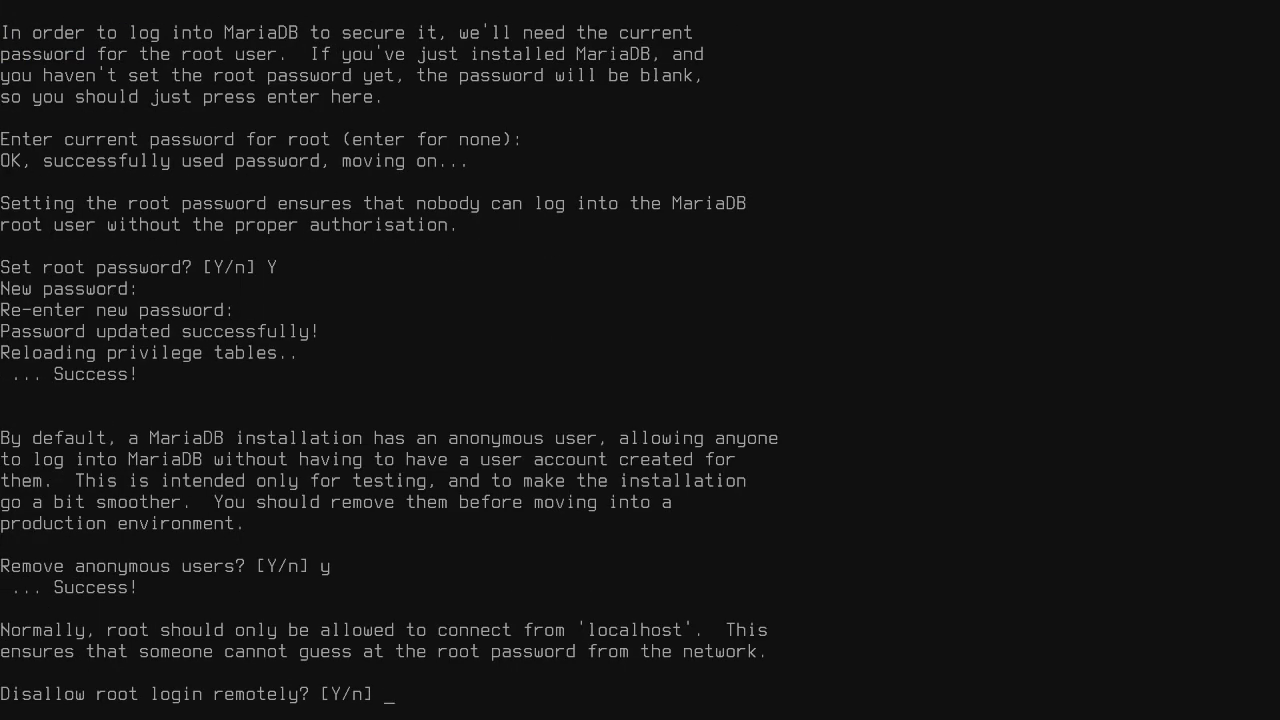
pyautogui.write('Y')
pyautogui.press('Return')
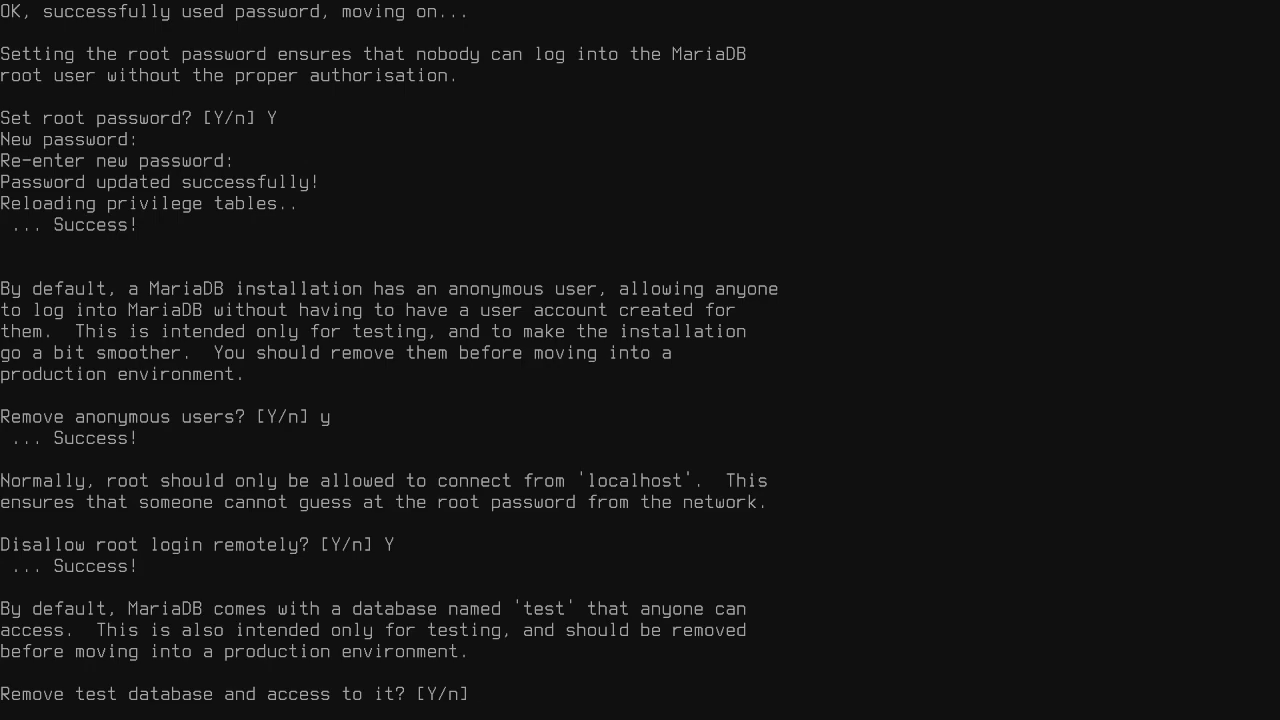
pyautogui.write('n')
pyautogui.press('Return')
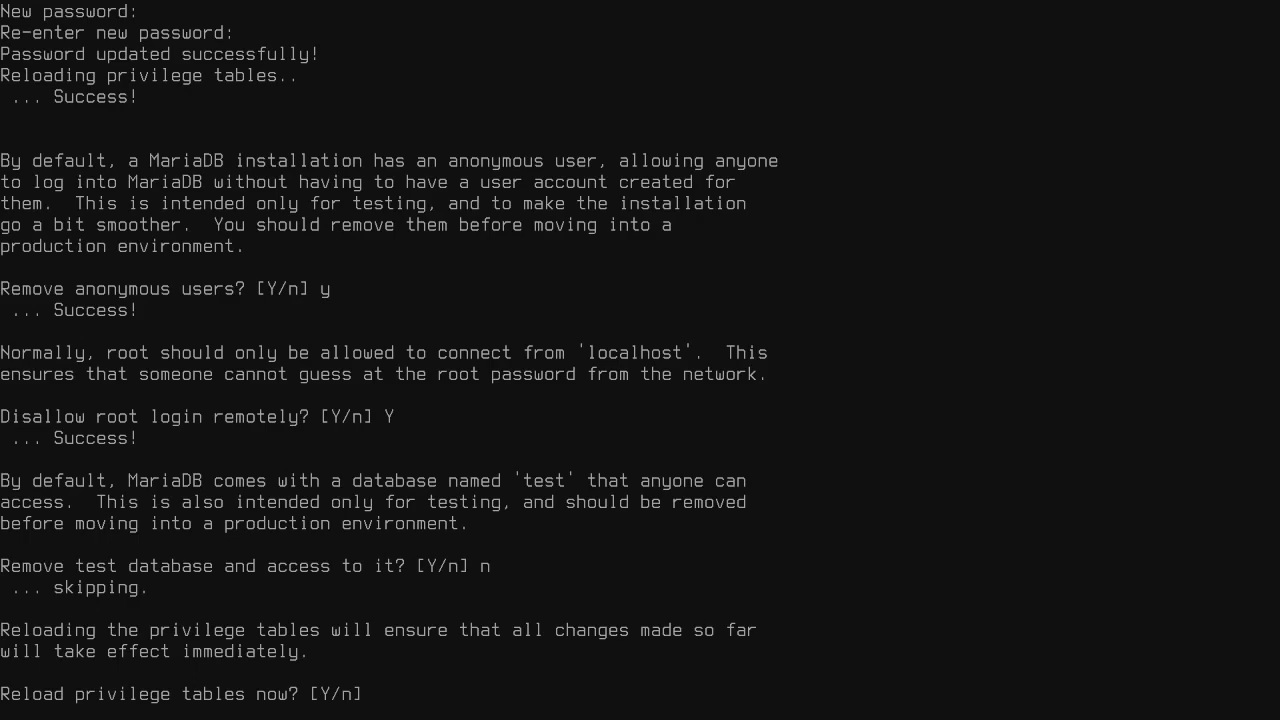
pyautogui.write('Y')
pyautogui.press('Return')
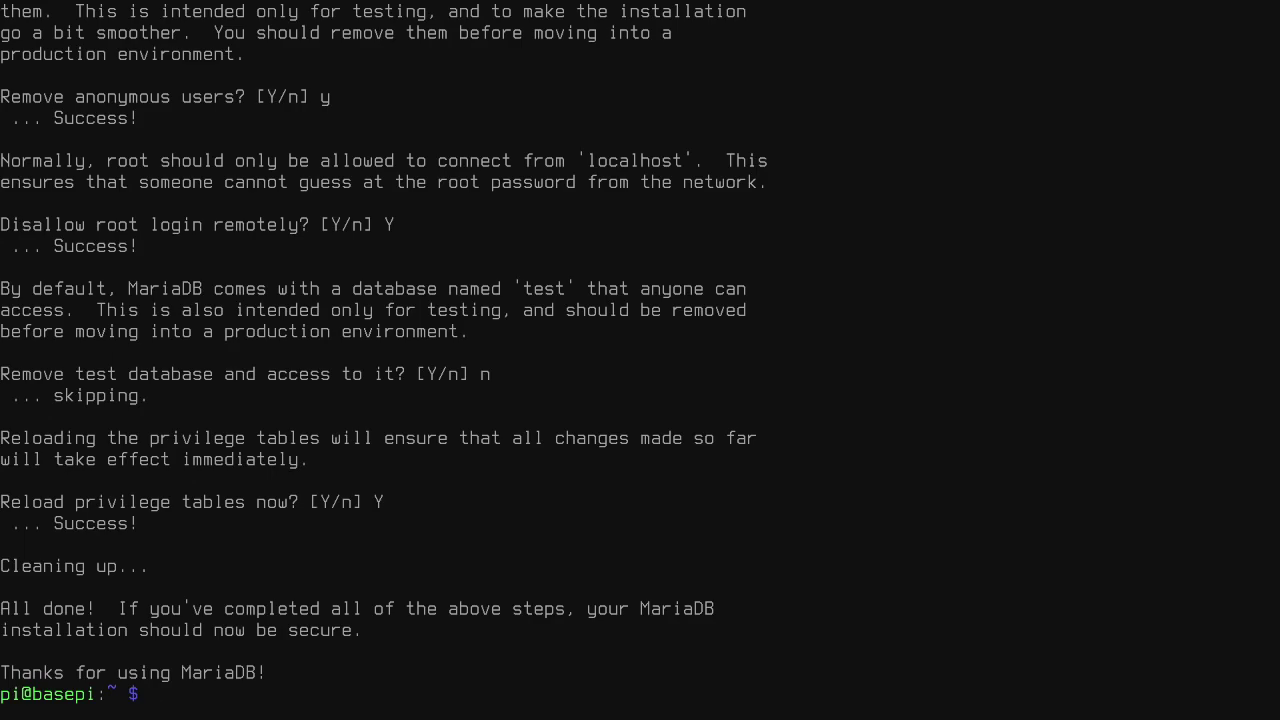
# Try sudo mysql -u root -p pass, which fails, then rerun sudo mysql -u root -p.
pyautogui.write('sudo my')
pyautogui.press('BackSpace')
pyautogui.write('s')
pyautogui.press('Tab')
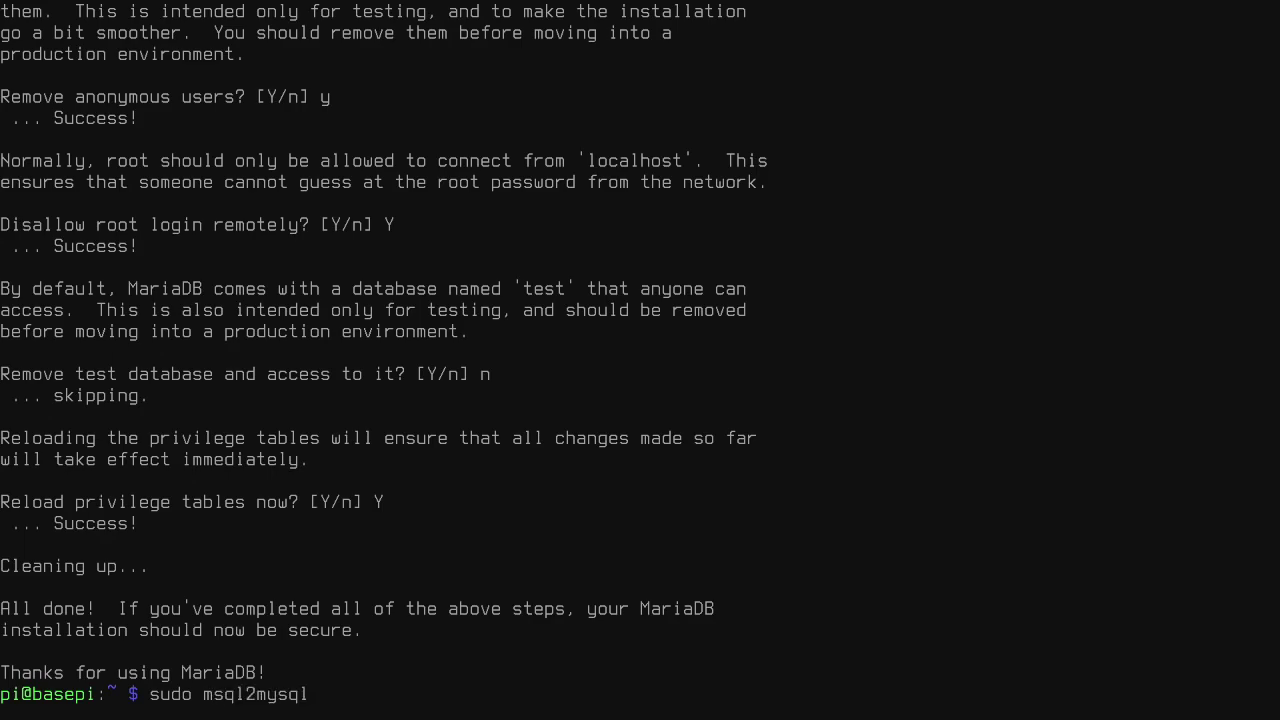
pyautogui.press('BackSpace')
pyautogui.press('BackSpace')
pyautogui.press('BackSpace')
pyautogui.press('BackSpace')
pyautogui.press('BackSpace')
pyautogui.press('BackSpace')
pyautogui.press('BackSpace')
pyautogui.press('BackSpace')
pyautogui.press('BackSpace')
pyautogui.write('ysql -u root -p')
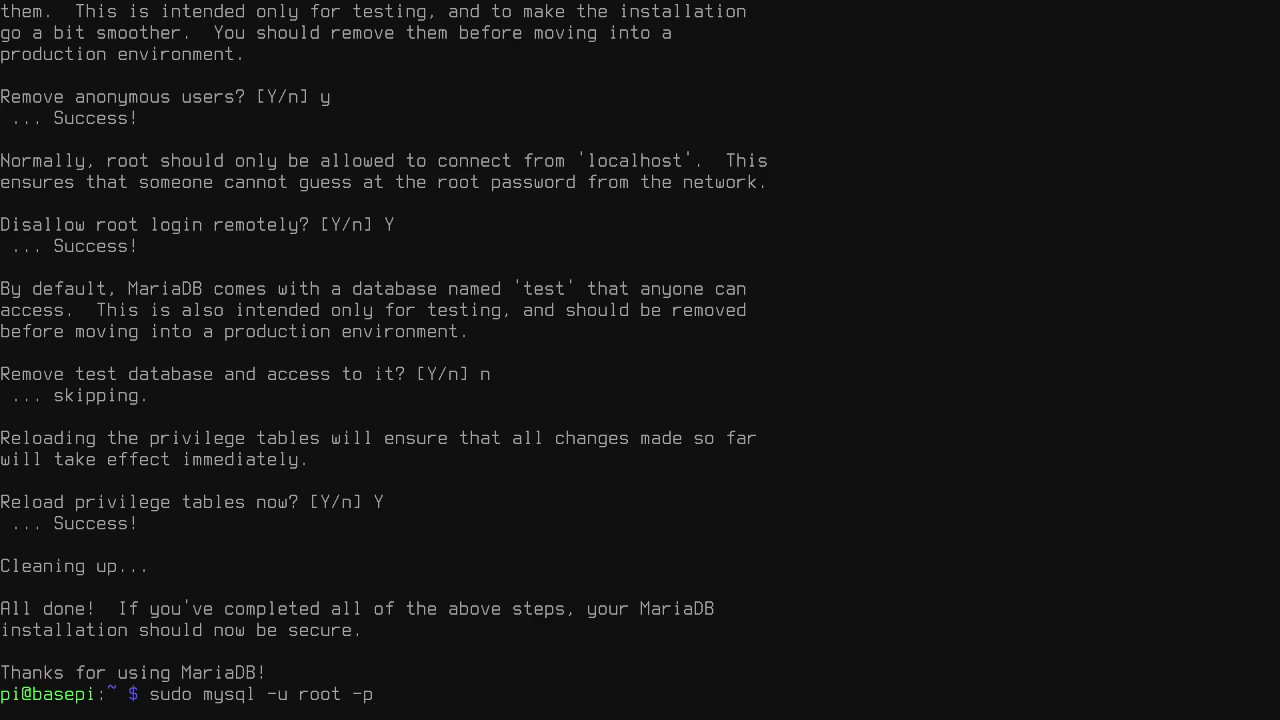
pyautogui.press('Return')
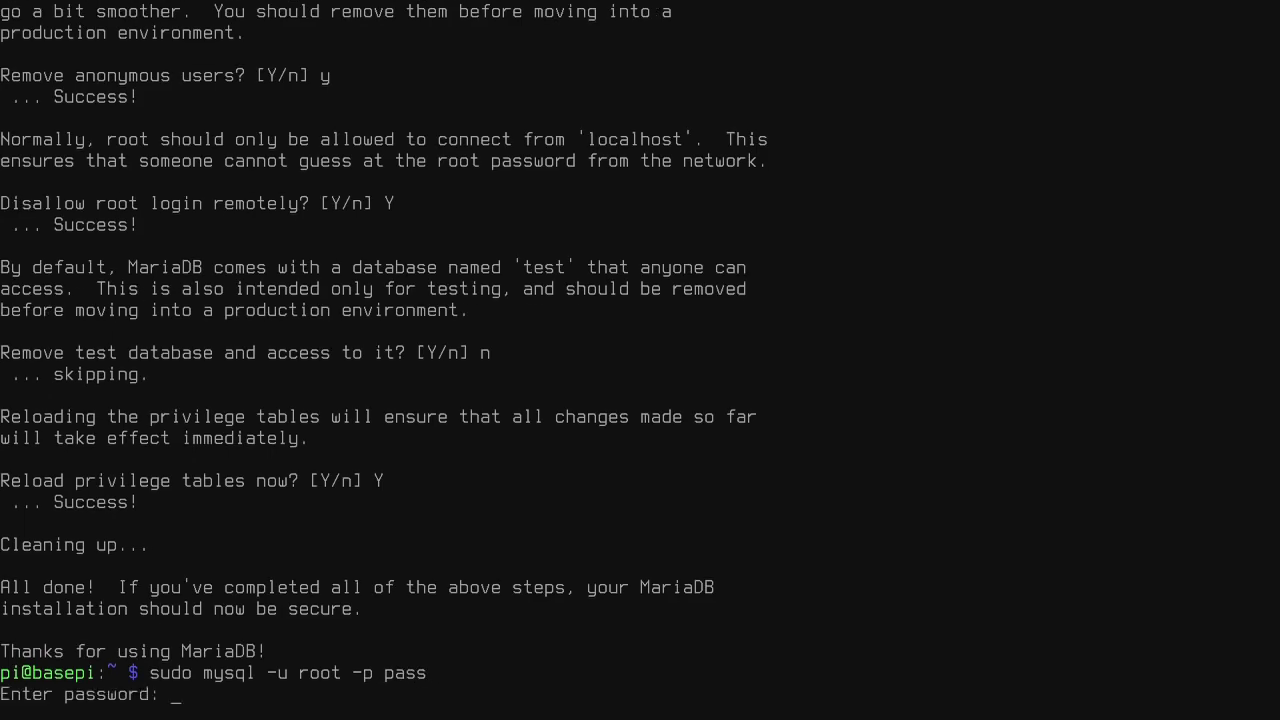
pyautogui.press('Return')
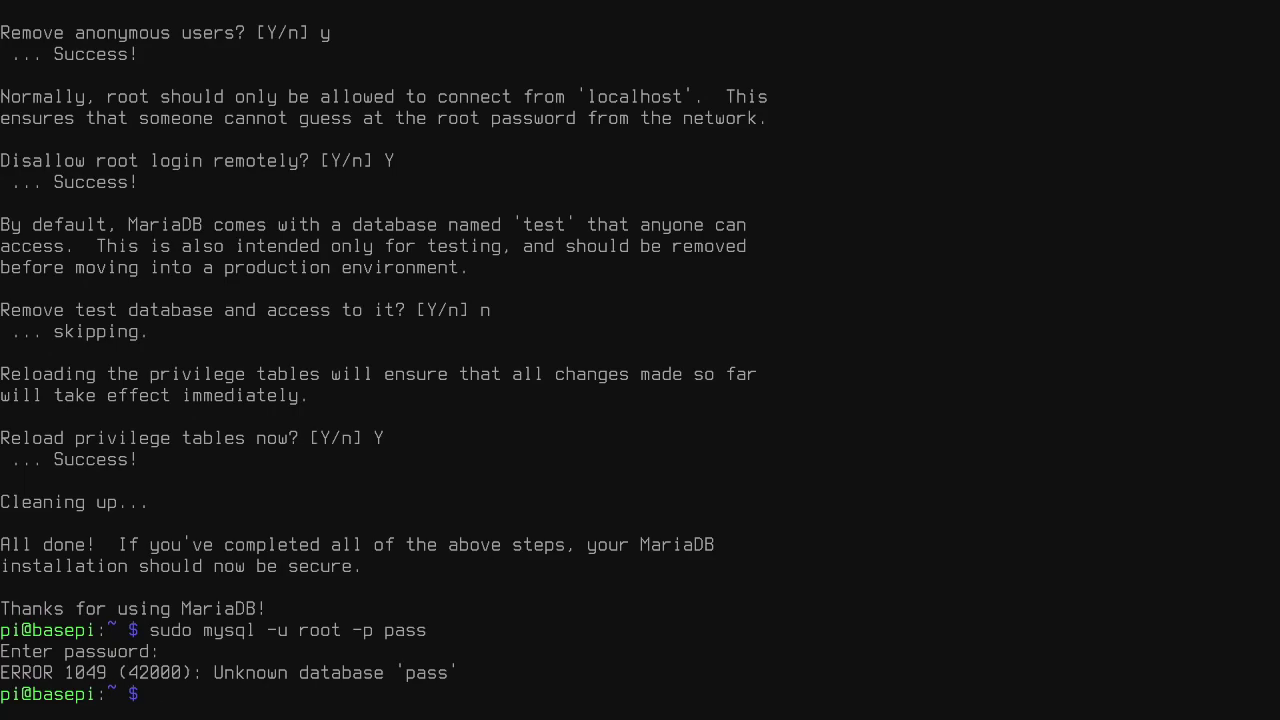
pyautogui.write('sudo mysql')
pyautogui.write(' -u')
pyautogui.write(' re')
pyautogui.write('ot')
pyautogui.write(' -p')
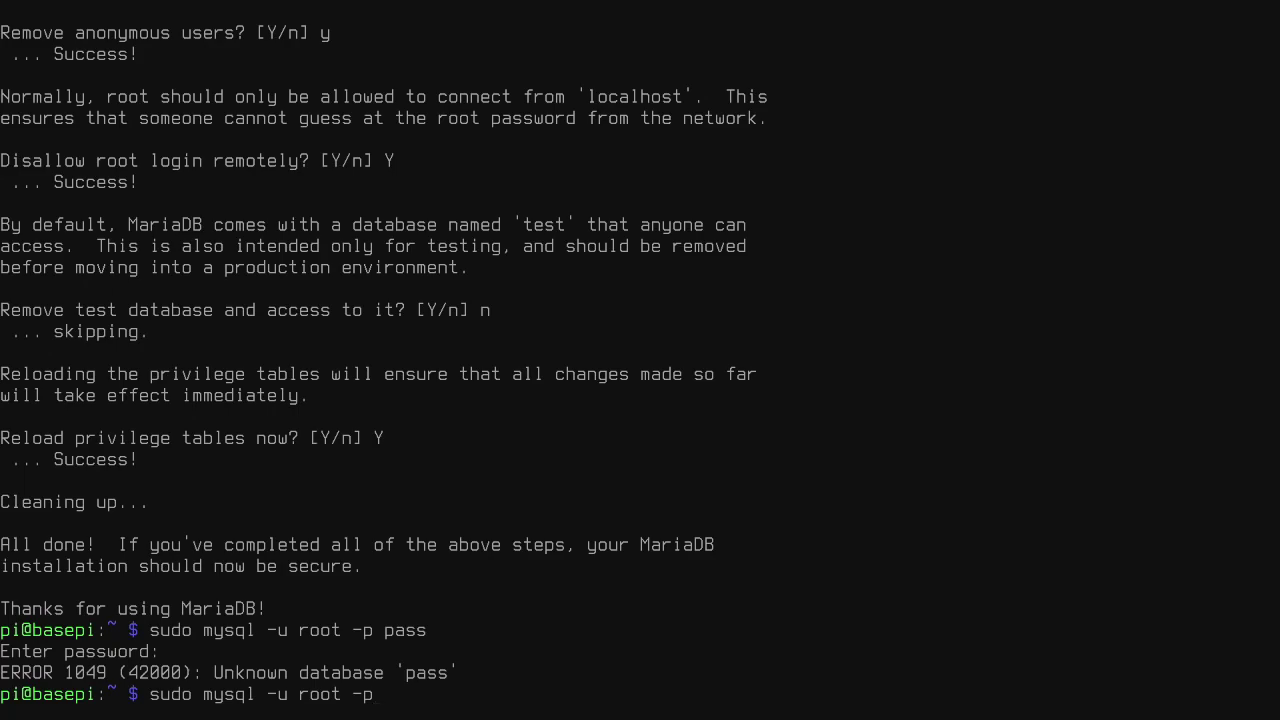
pyautogui.press('Return')
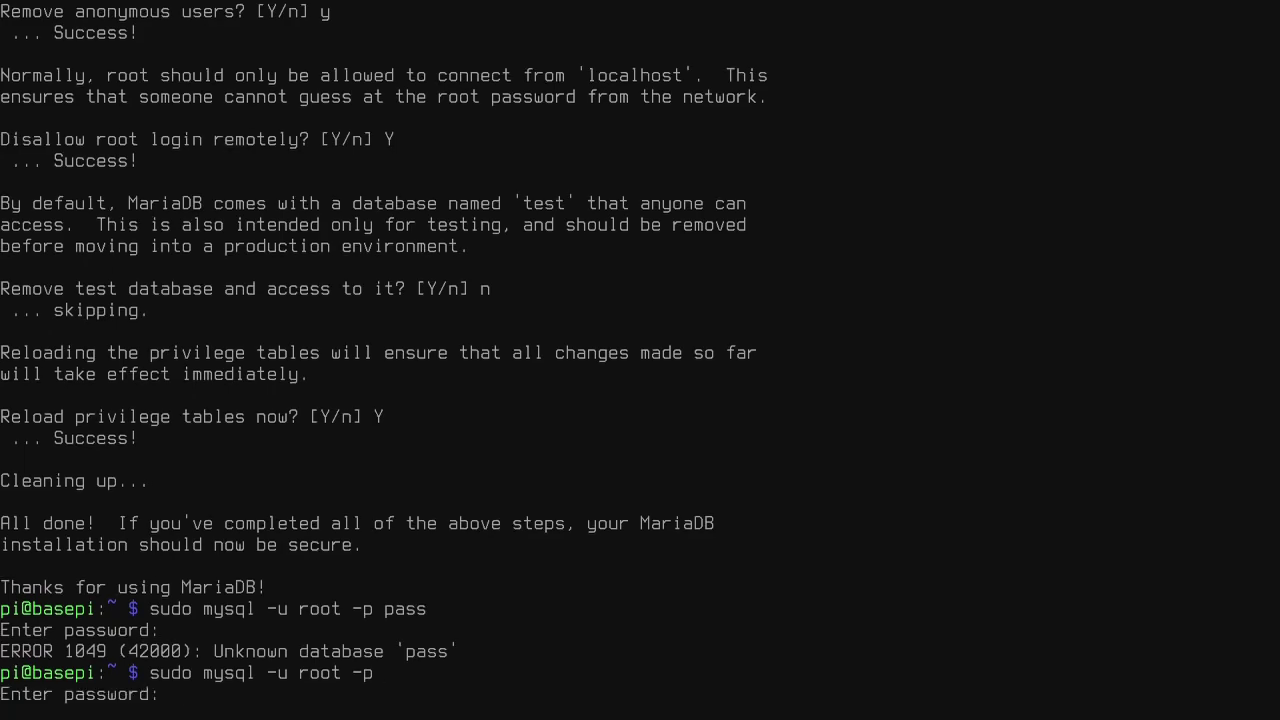
# Enter the root password and list the databases with SHOW DATABASES;.
pyautogui.press('Return')
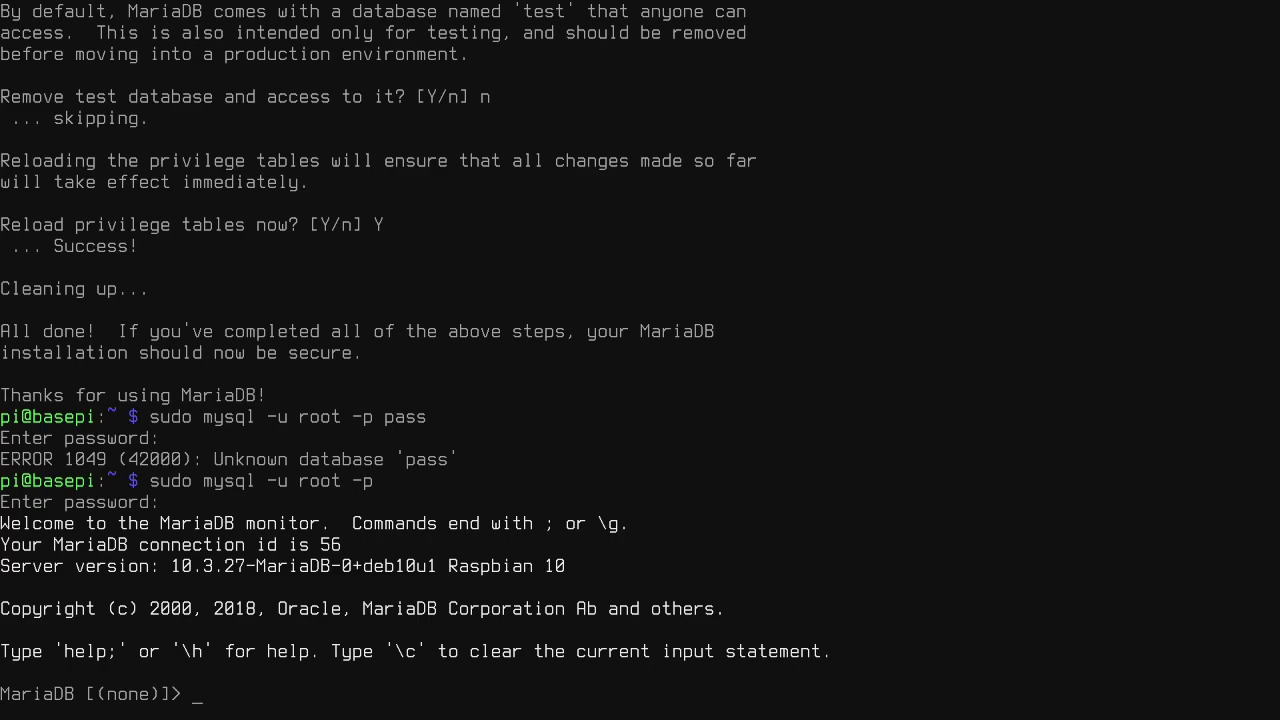
pyautogui.write('show data')
pyautogui.press('BackSpace')
pyautogui.press('BackSpace')
pyautogui.press('BackSpace')
pyautogui.press('BackSpace')
pyautogui.press('BackSpace')
pyautogui.press('BackSpace')
pyautogui.press('BackSpace')
pyautogui.press('BackSpace')
pyautogui.press('BackSpace')
pyautogui.write('SHOW DATABASES;')
pyautogui.press('Return')
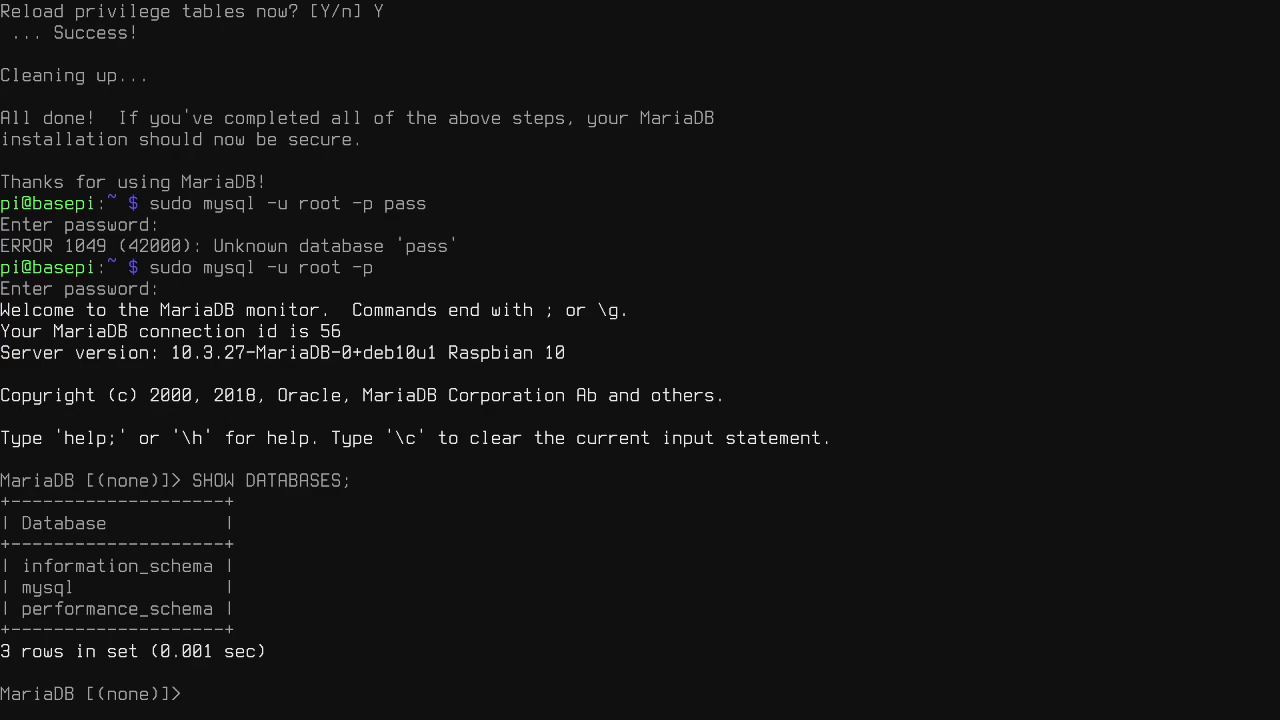
# Create the videodb database, retrying without quotes after the quoted name fails.
pyautogui.write('CREATE DATABASE')
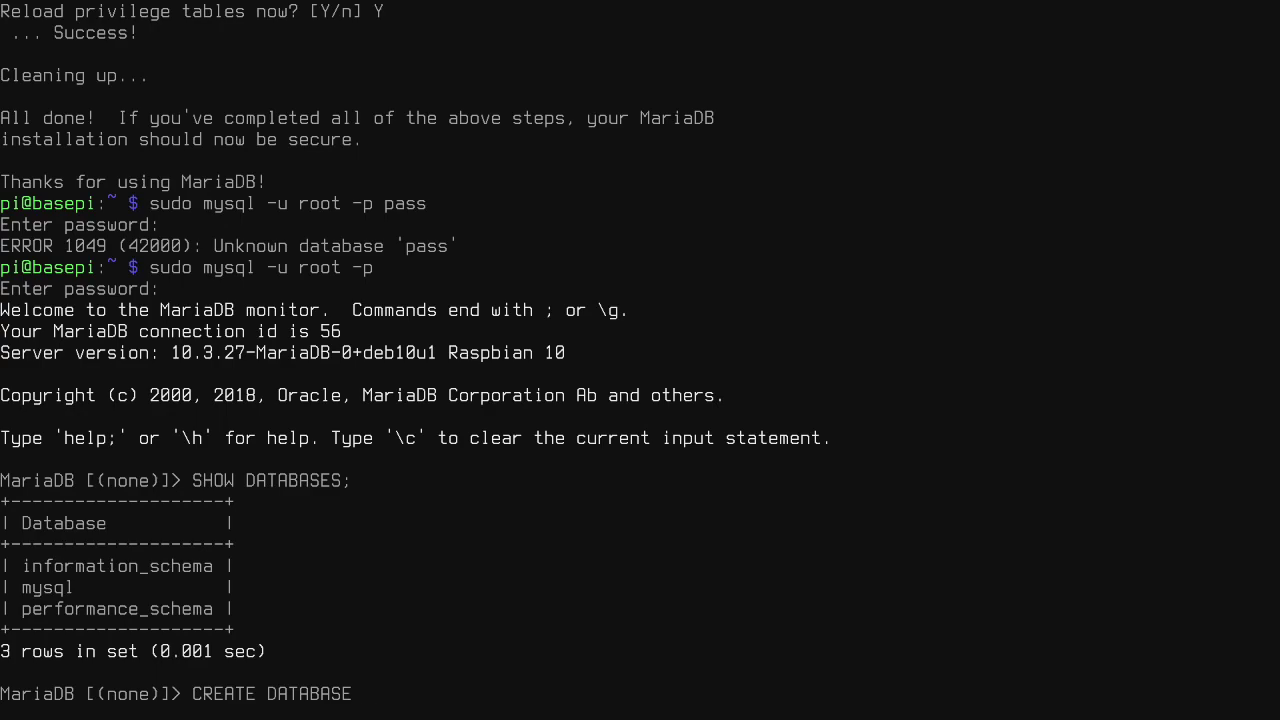
pyautogui.write(" 'VIDEOOG")
pyautogui.press('BackSpace')
pyautogui.press('BackSpace')
pyautogui.press('BackSpace')
pyautogui.press('BackSpace')
pyautogui.press('BackSpace')
pyautogui.press('BackSpace')
pyautogui.press('BackSpace')
pyautogui.write("videodb';")
pyautogui.press('Return')
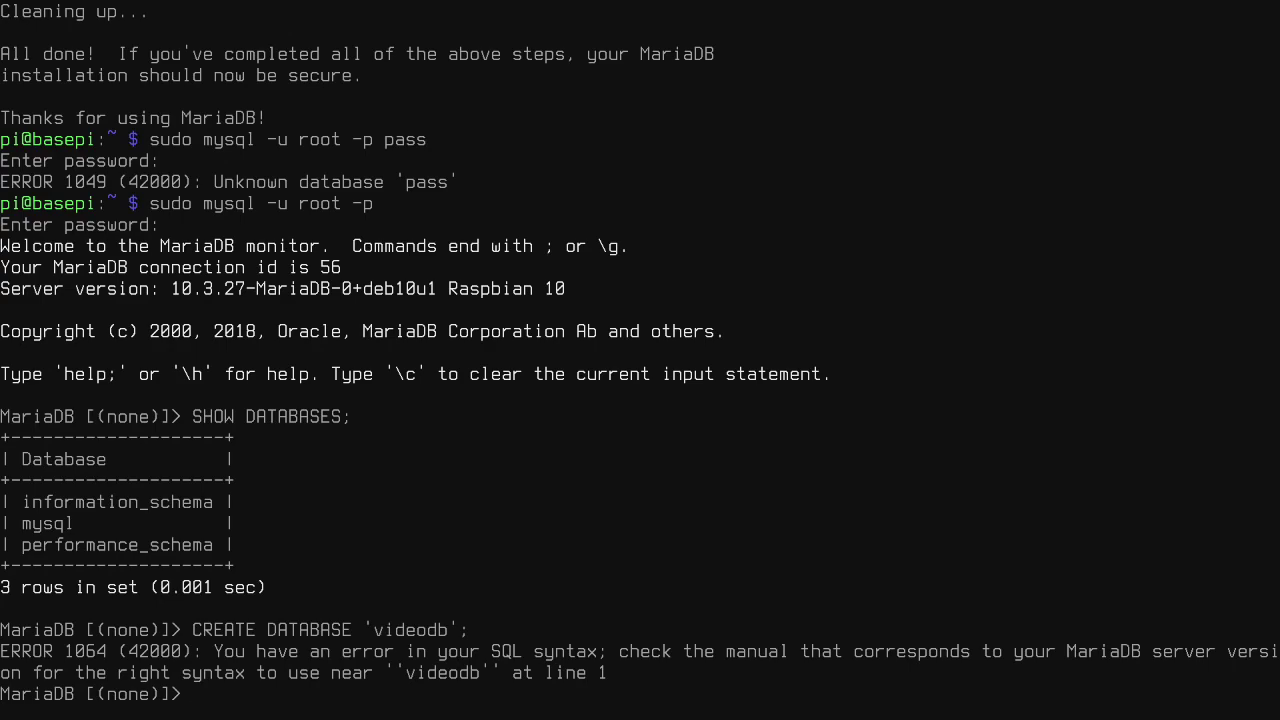
pyautogui.write("CREATE DATABASE 'vido")
pyautogui.press('BackSpace')
pyautogui.write("eodb';")
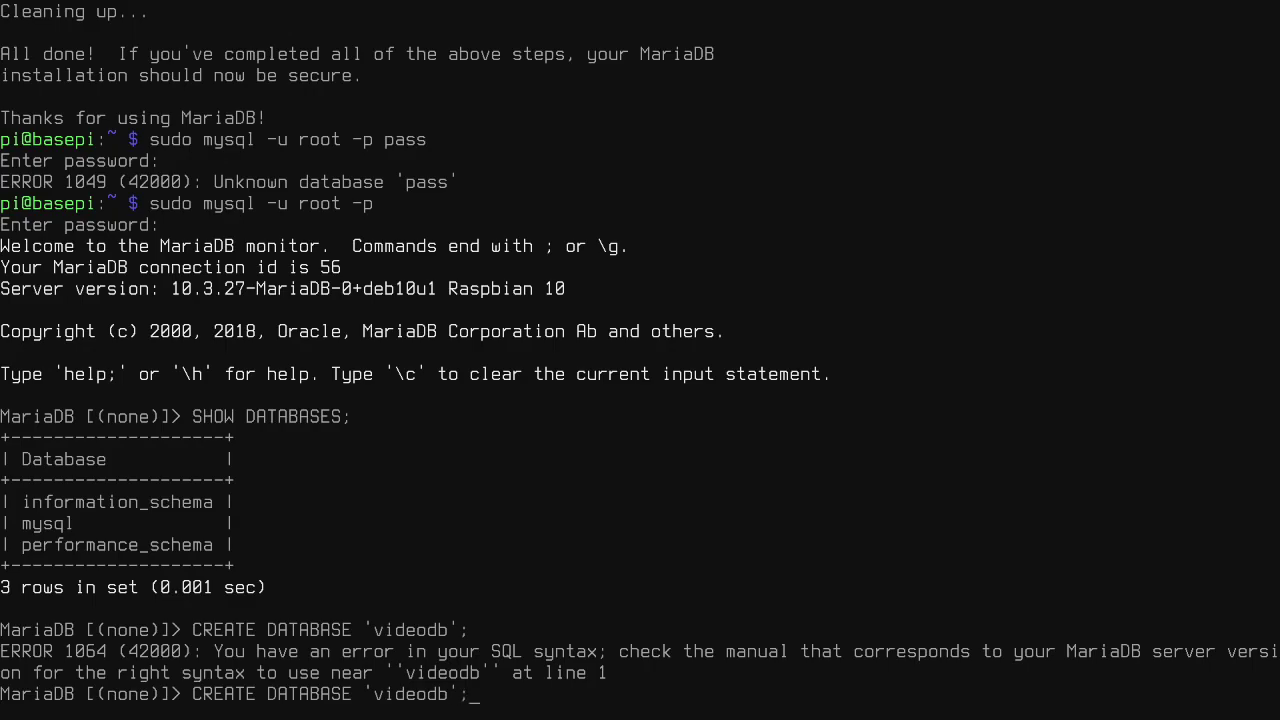
pyautogui.press('Return')
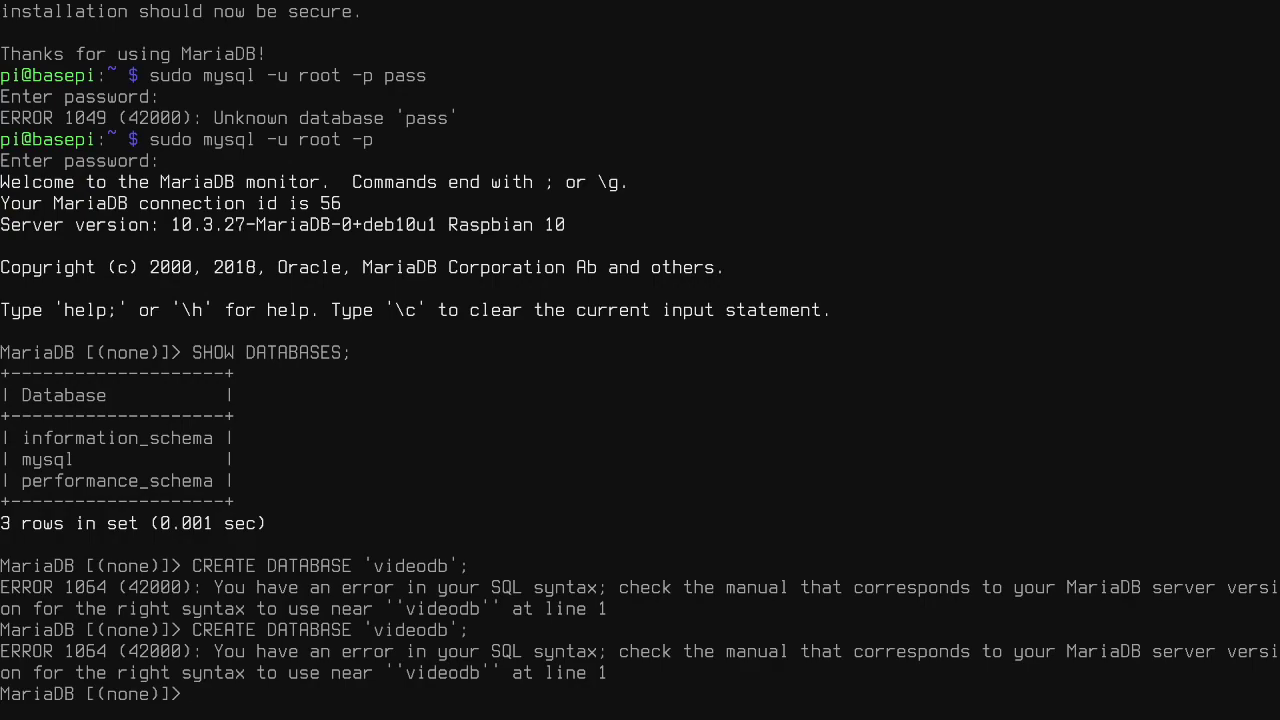
pyautogui.press('Up')
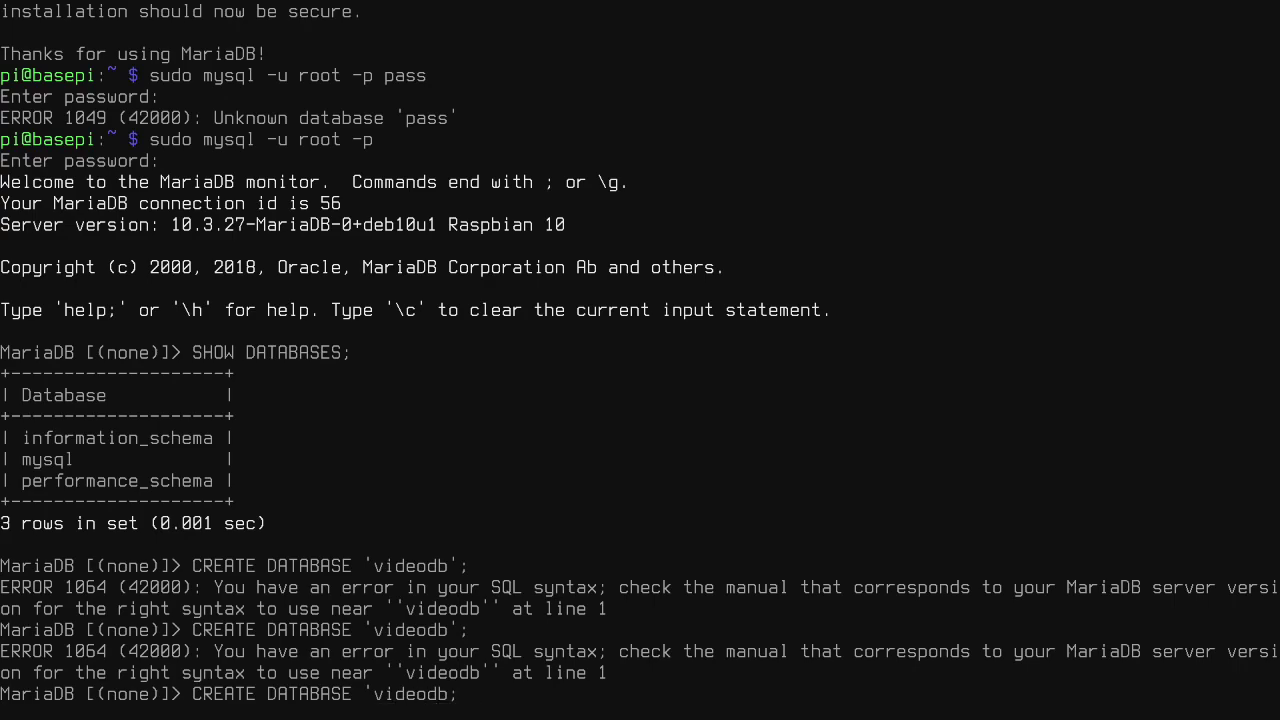
pyautogui.press('BackSpace')
pyautogui.press('Return')
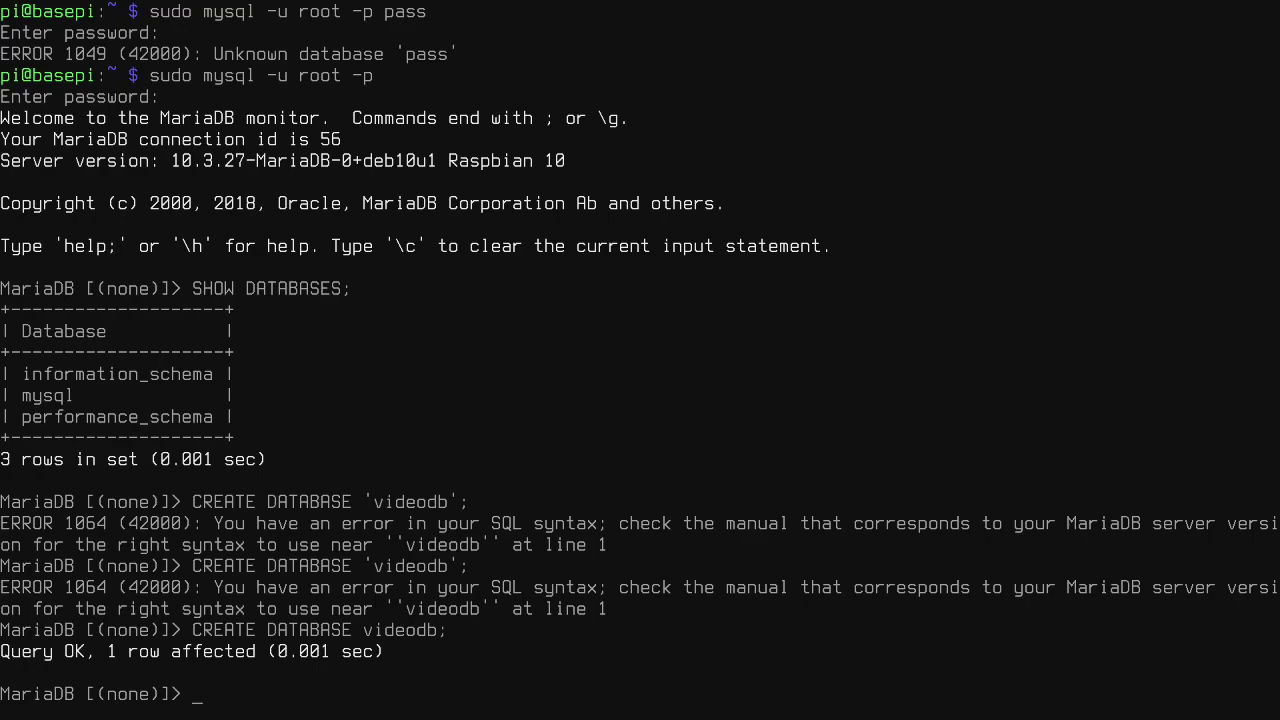
# Edit the previous command to create a second database named `videodb test`.
pyautogui.press('Up')
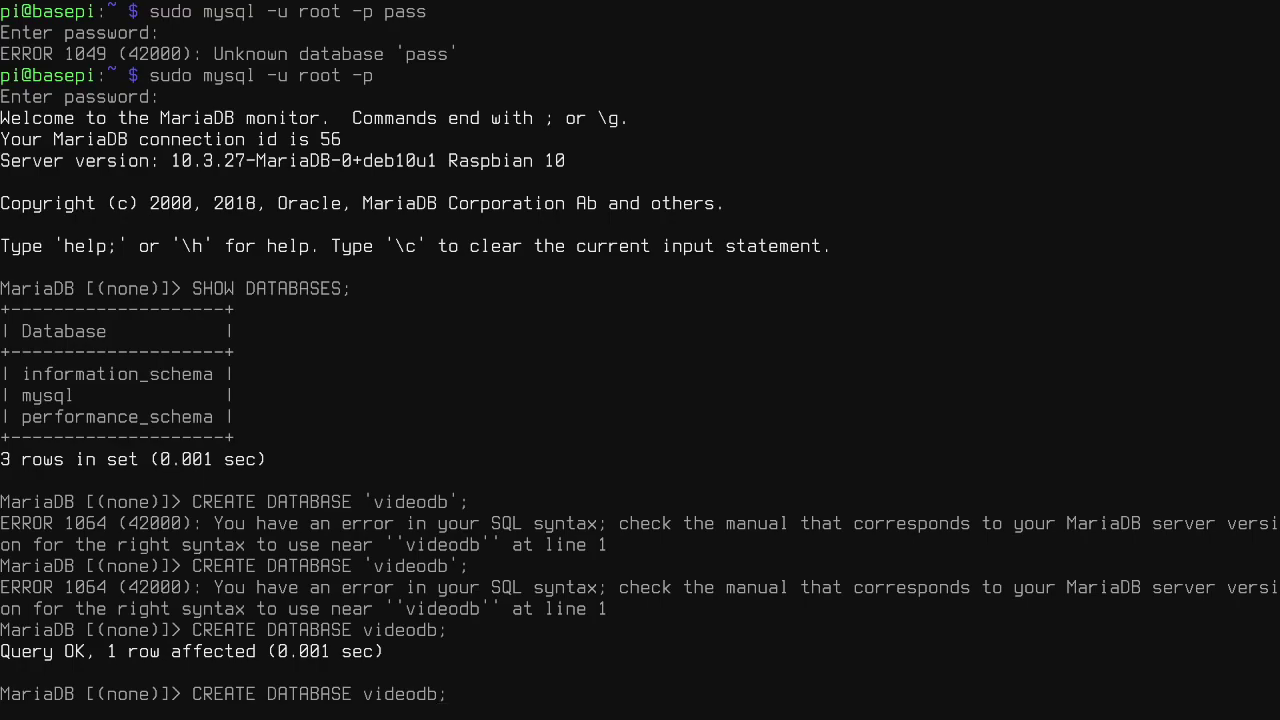
pyautogui.press('Left')
pyautogui.write('test`')
pyautogui.press('Return')
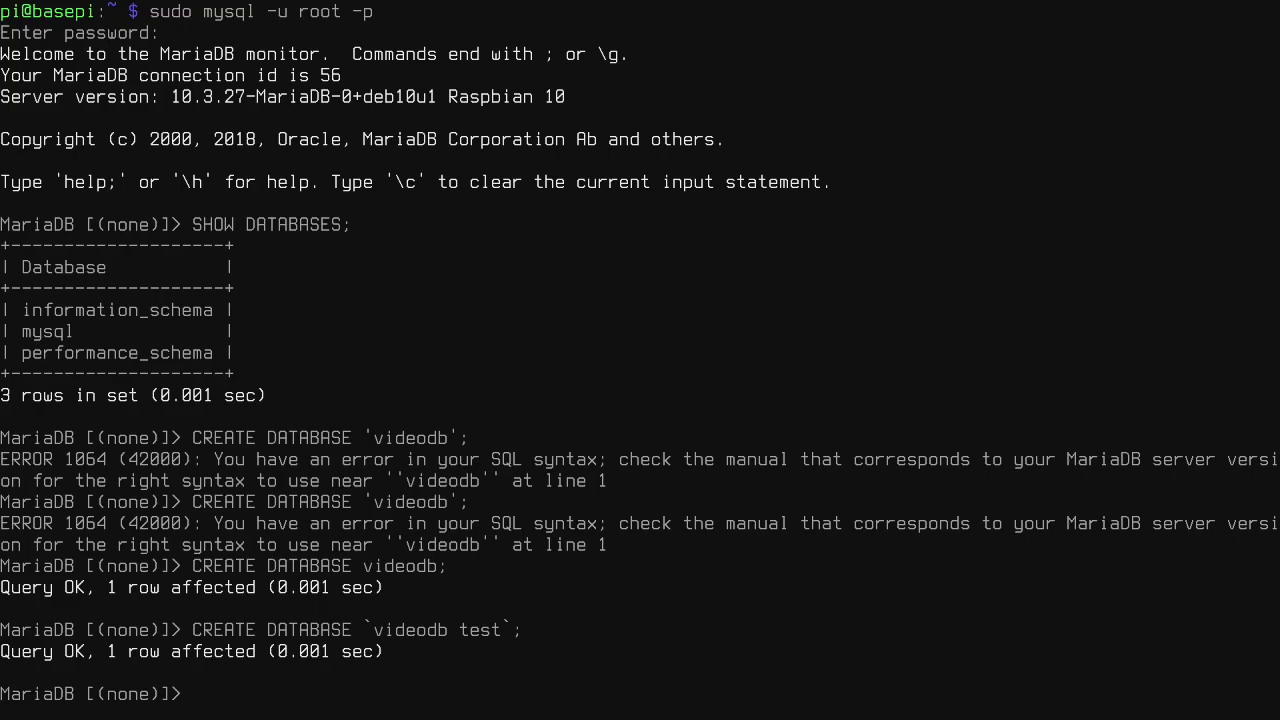
# Run SHOW DATABASES; to confirm videodb and videodb test now exist.
pyautogui.write('ow')
pyautogui.press('BackSpace')
pyautogui.press('BackSpace')
pyautogui.press('BackSpace')
pyautogui.write('HOW DATABASES;')
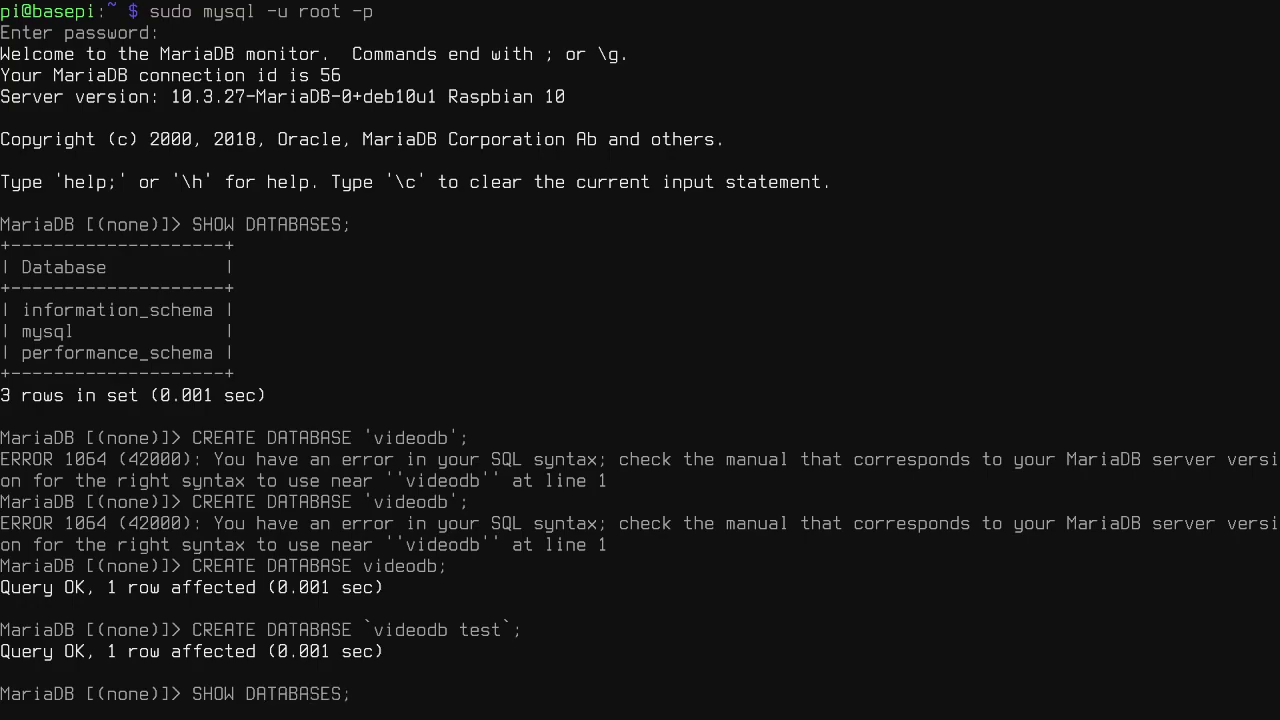
pyautogui.press('Return')
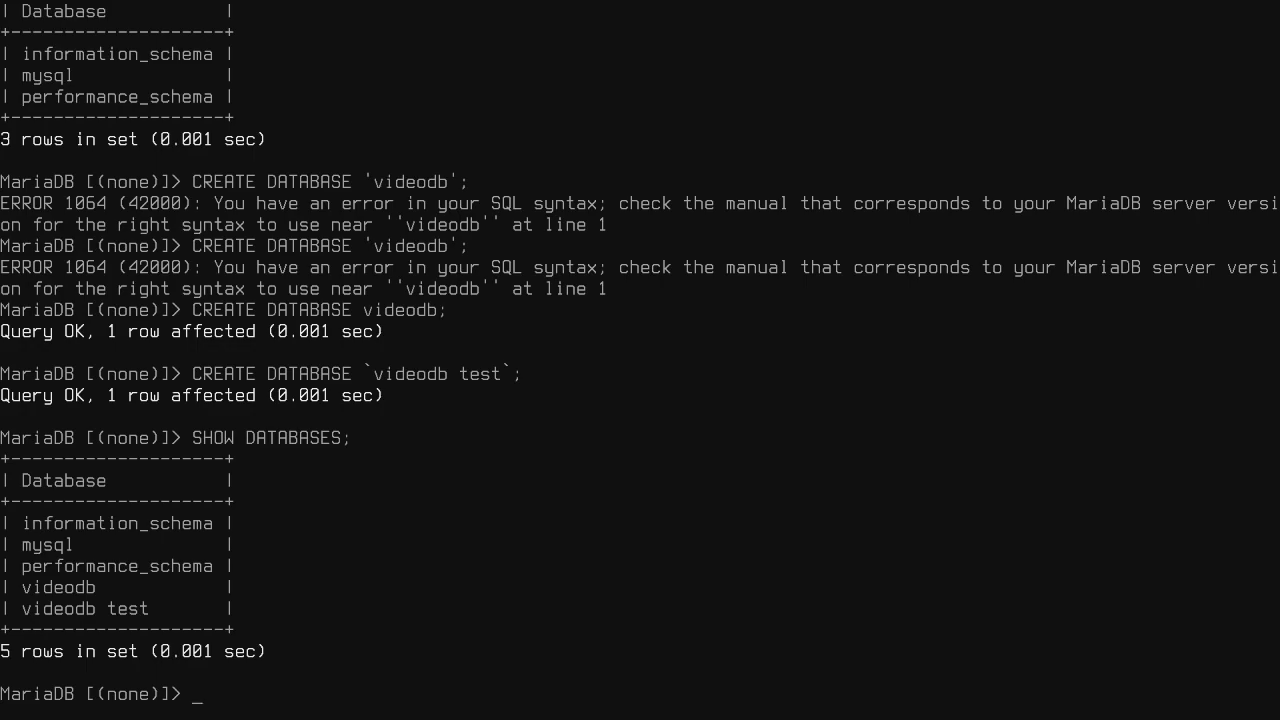
# Exit the MariaDB monitor back to the shell.
pyautogui.write('EXIT')
pyautogui.press('Return')
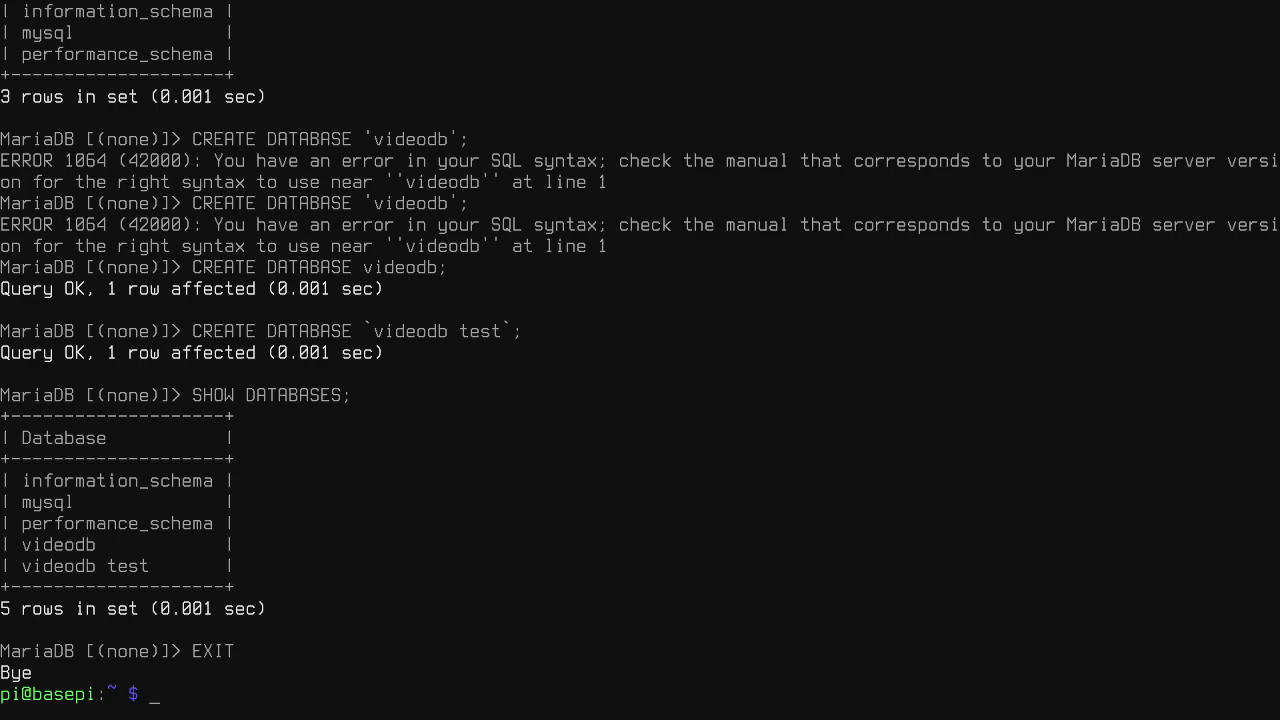
# Go to /etc/mysql, list its files, and open my.cnf in nano with sudo.
pyautogui.write('cd /etc/mysql/')
pyautogui.press('Return')
pyautogui.write('ls')
pyautogui.press('Return')
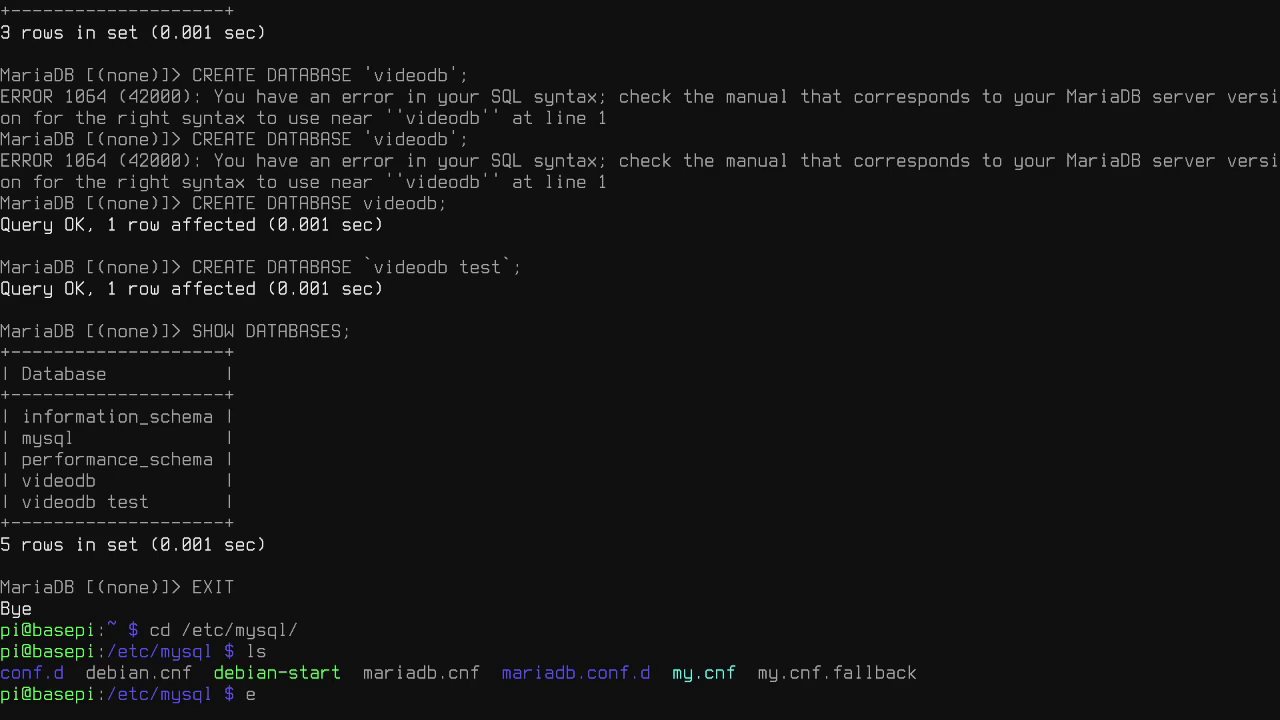
pyautogui.write('sudo nano my.cnf')
pyautogui.press('Return')
pyautogui.press('Down')
pyautogui.press('Down')
pyautogui.press('Down')
pyautogui.press('Down')
pyautogui.press('Down')
pyautogui.press('Down')
pyautogui.press('Down')
pyautogui.press('Down')
pyautogui.press('Down')
pyautogui.press('Down')
pyautogui.press('Down')
pyautogui.press('Down')
pyautogui.press('Down')
pyautogui.press('Down')
pyautogui.press('Down')
pyautogui.press('Down')
pyautogui.press('Down')
pyautogui.press('Down')
pyautogui.press('Down')
pyautogui.press('Down')
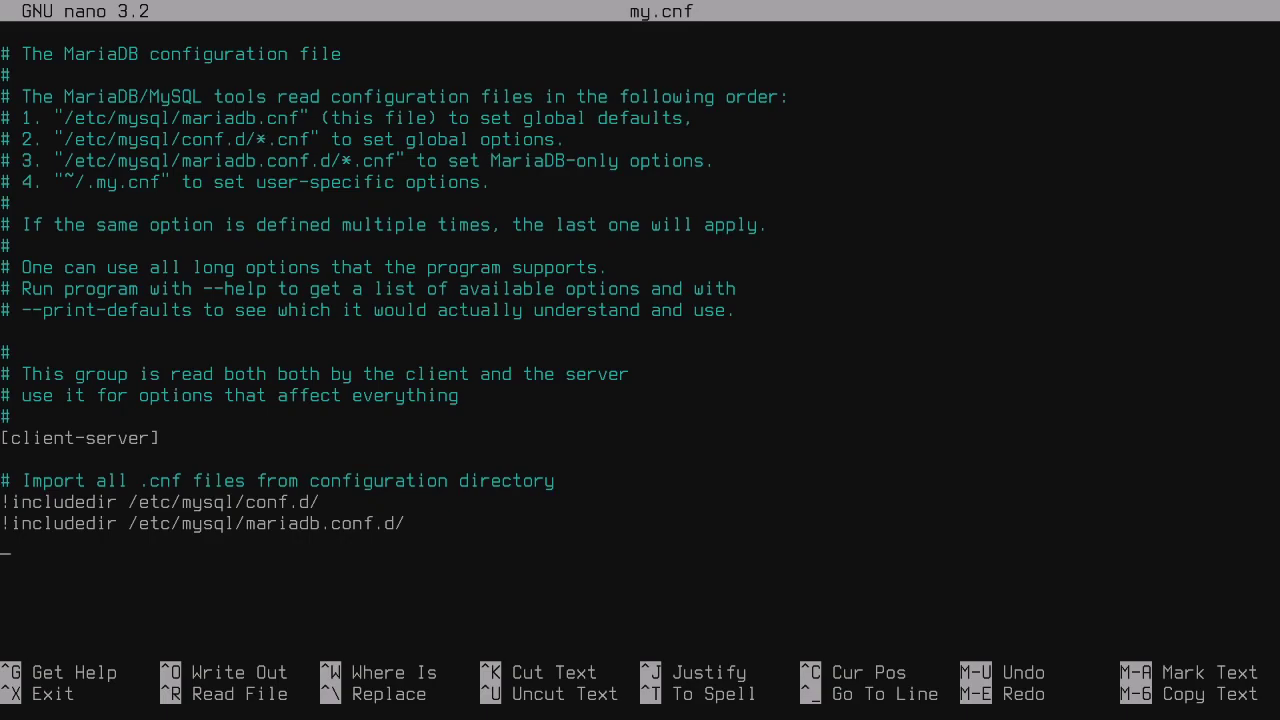
# Add a mysqld section with skip-networking=0 and skip-bind-address to my.cnf.
pyautogui.write('#')
pyautogui.write('mysq')
pyautogui.write('ld')
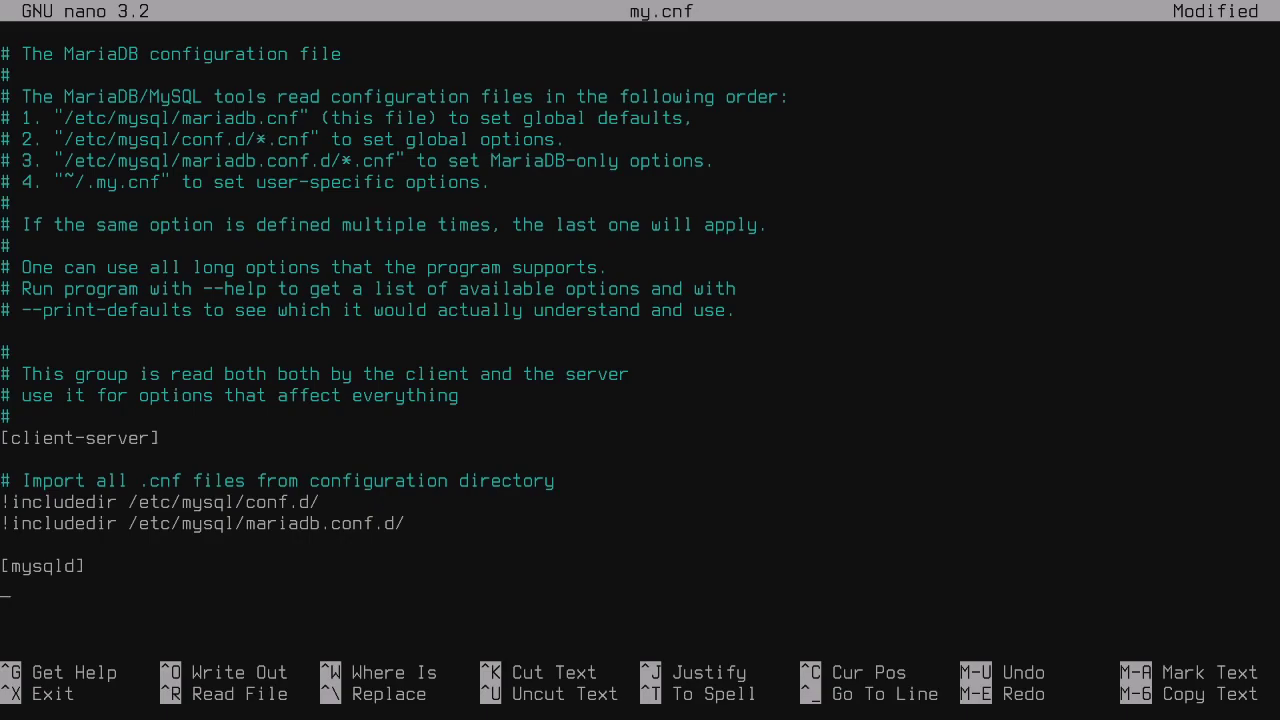
pyautogui.write('skip-networking=0')
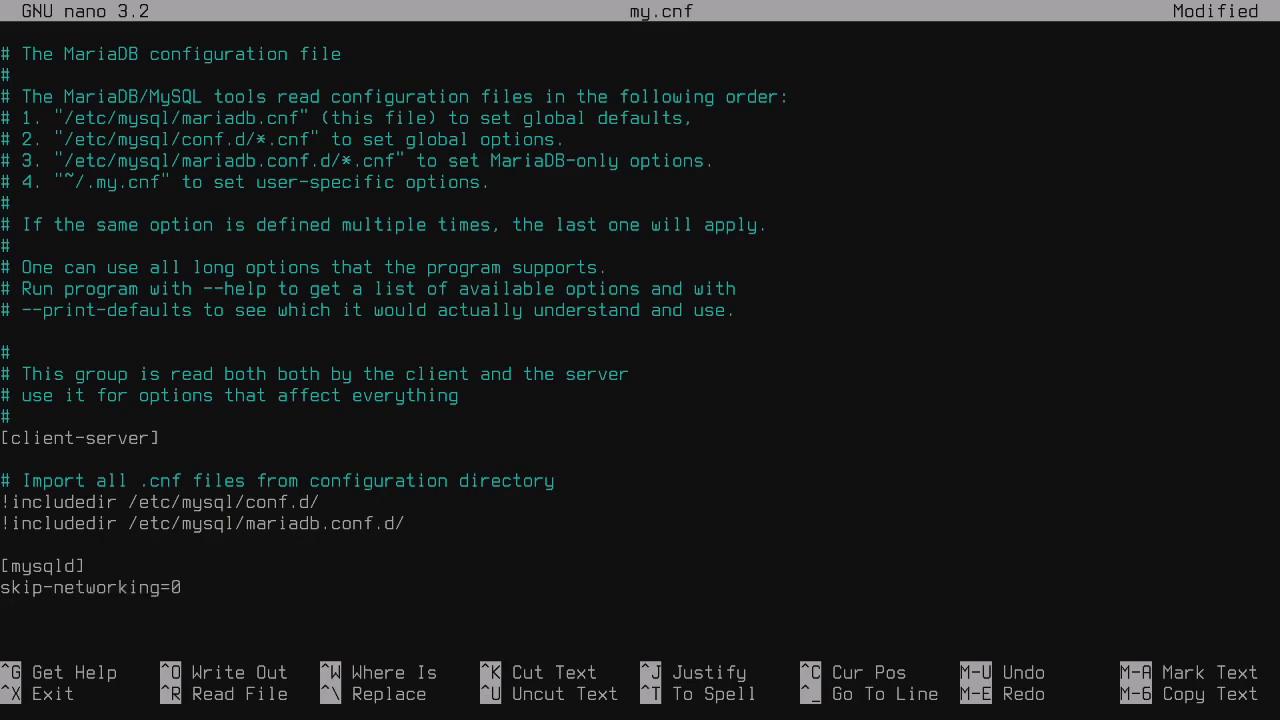
pyautogui.press('Return')
pyautogui.write('skip-bind-address')
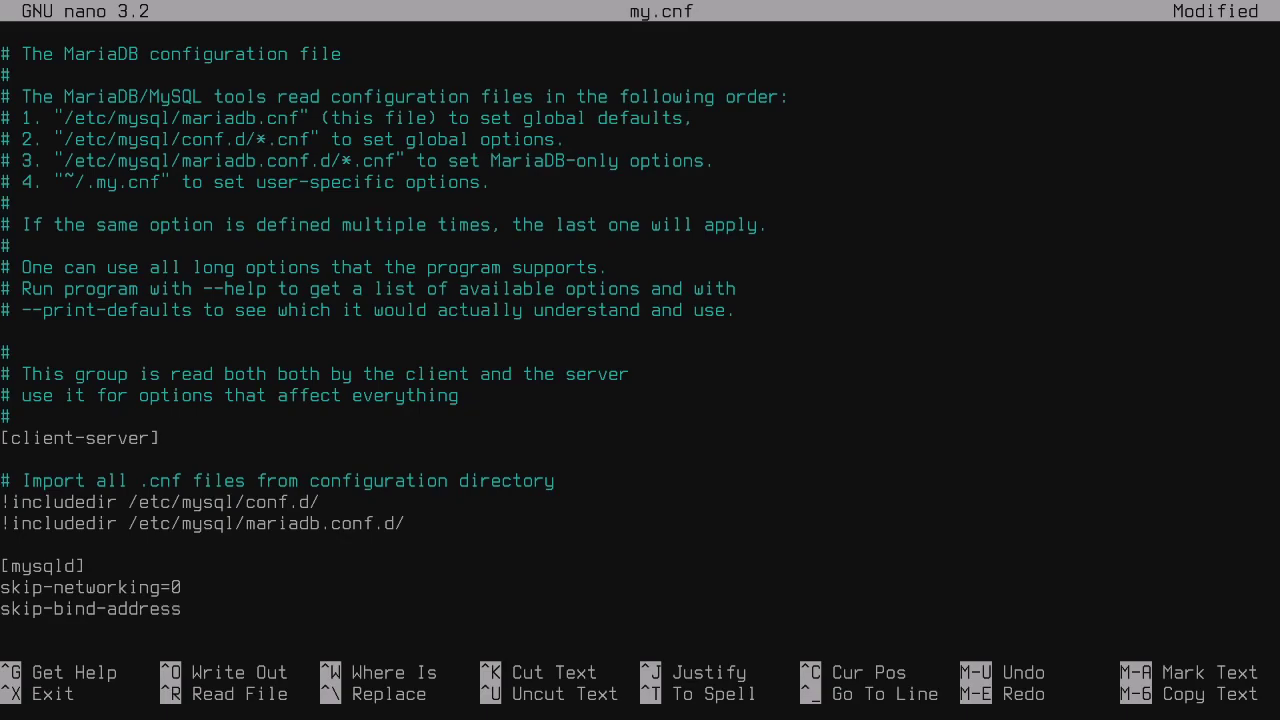
# Save my.cnf under its existing name and exit nano.
pyautogui.hotkey('ctrl', 'x')
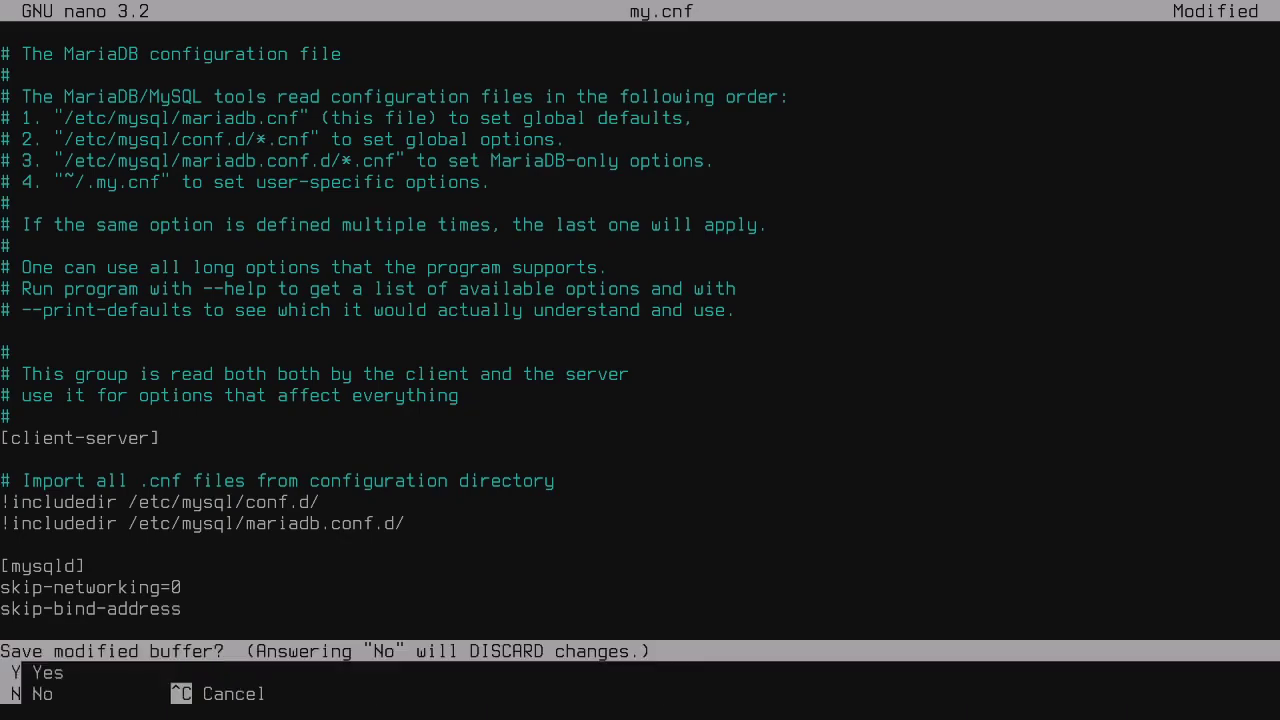
pyautogui.press('y')
pyautogui.press('Return')
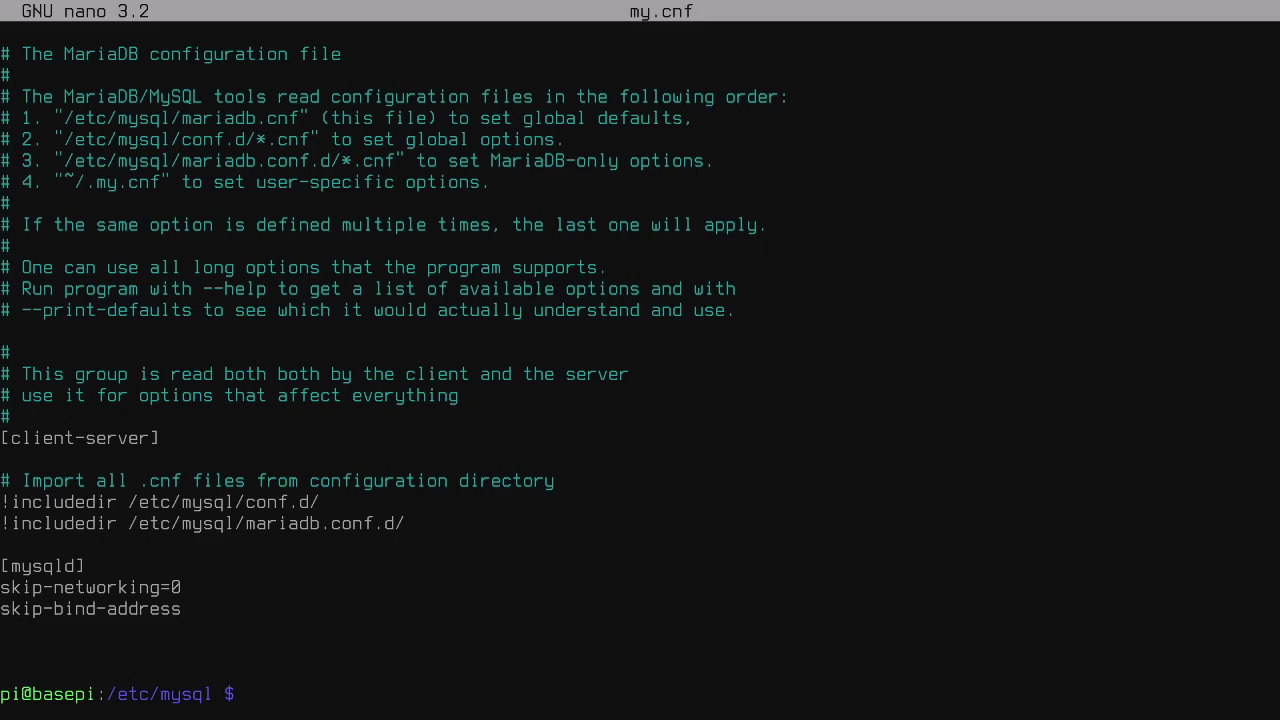
# Clear the terminal and log into MariaDB as root with sudo mysql -u root -p.
pyautogui.hotkey('ctrl', 'l')
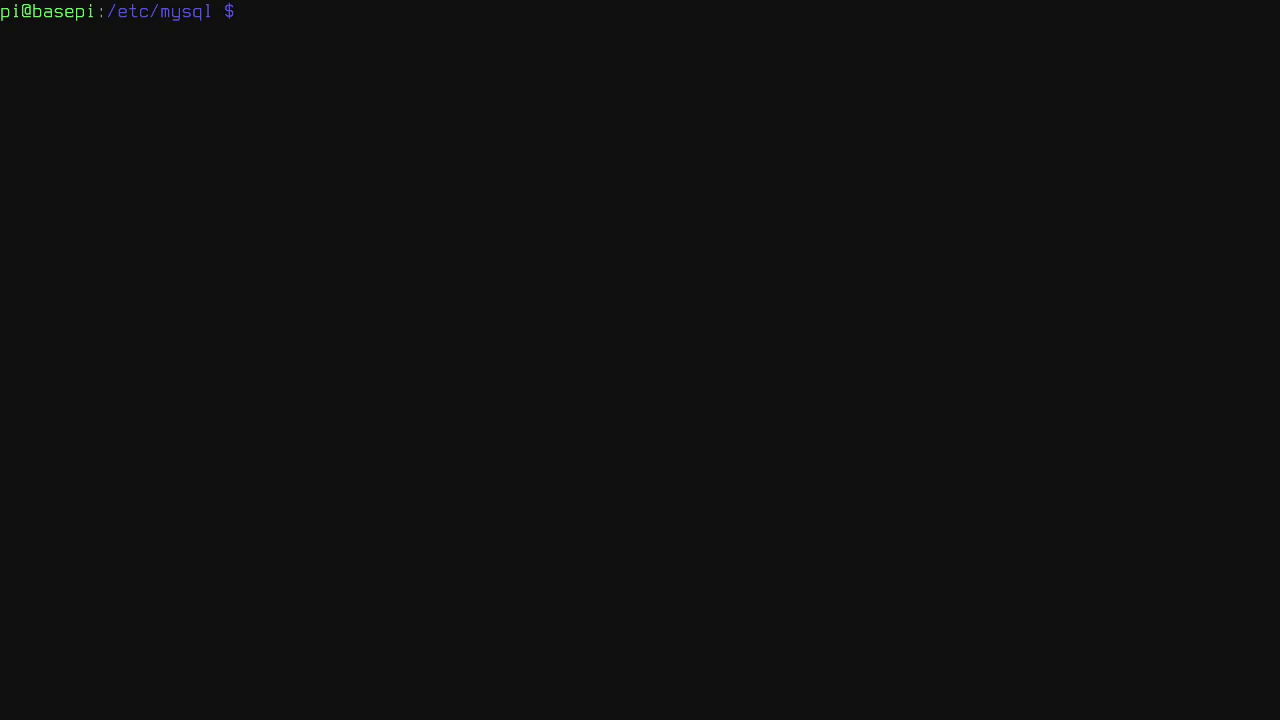
pyautogui.write('sudo mysql -u root -p')
pyautogui.press('Return')
pyautogui.press('Return')
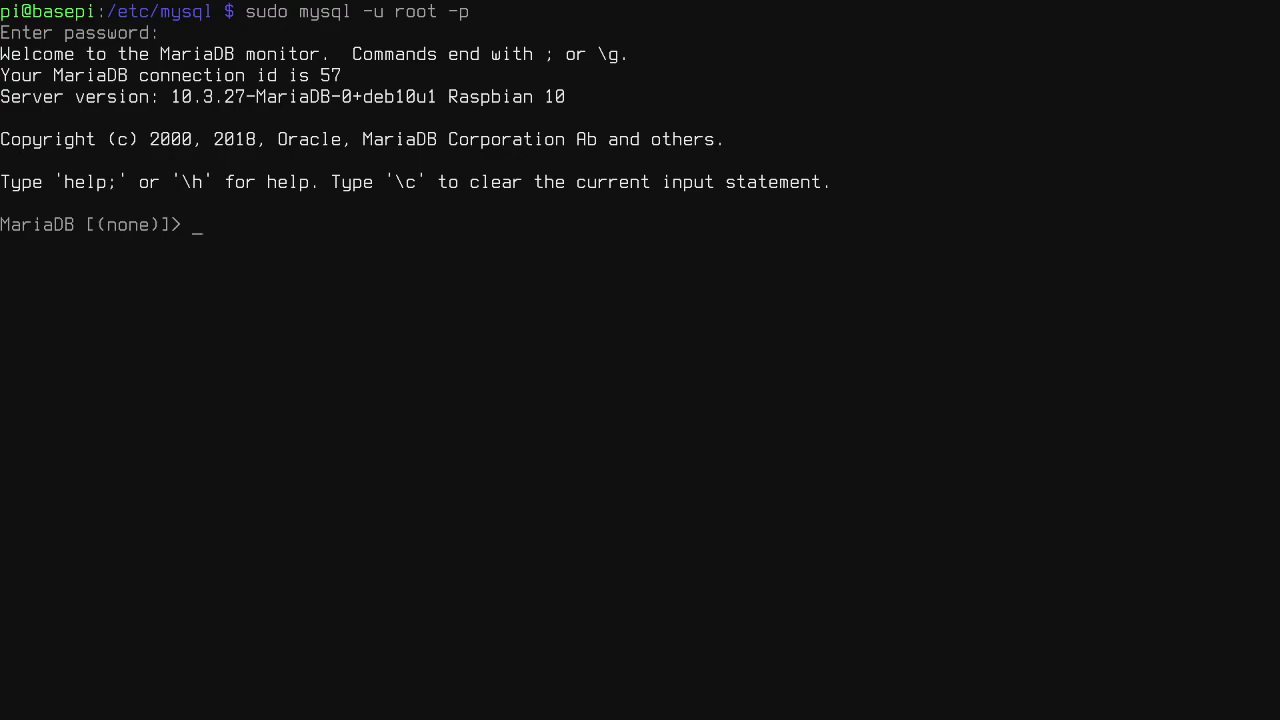
# Query mysql.user for User and Host where Host <> 'localhost', returning an empty set.
pyautogui.write('SELECT LU')
pyautogui.press('BackSpace')
pyautogui.press('BackSpace')
pyautogui.write('US')
pyautogui.press('BackSpace')
pyautogui.write('ser')
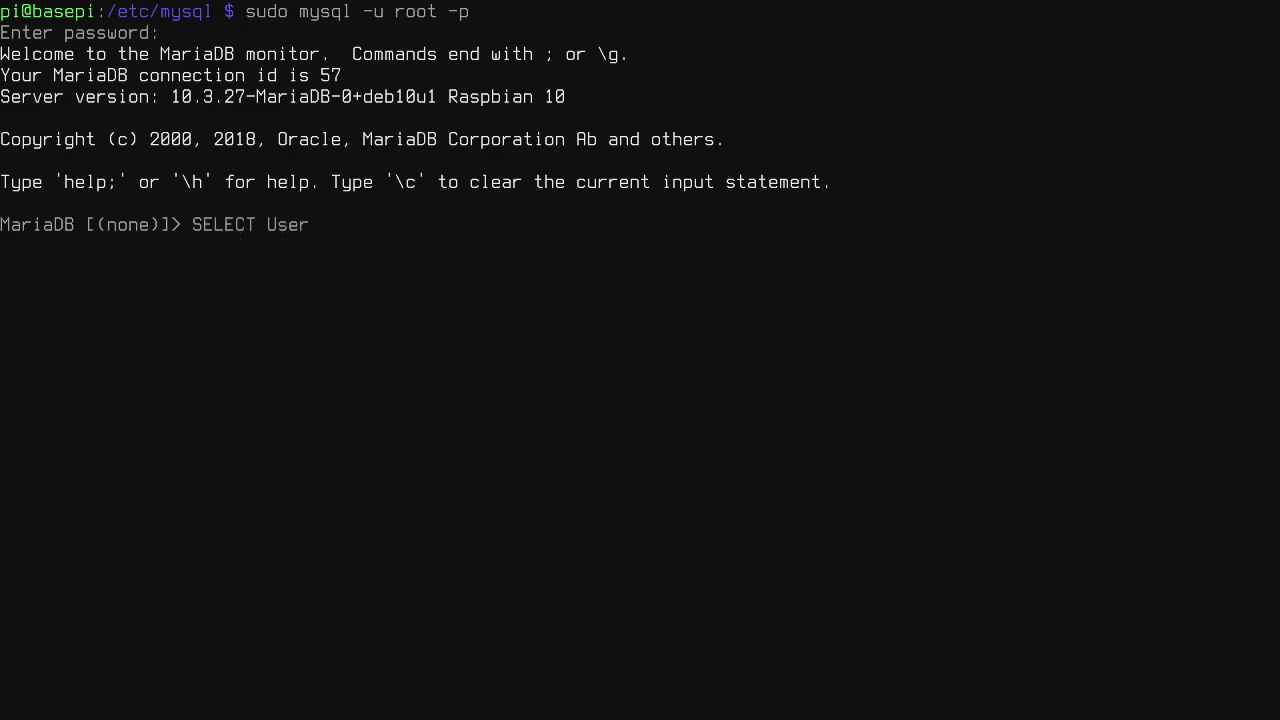
pyautogui.write(', Host FROM my')
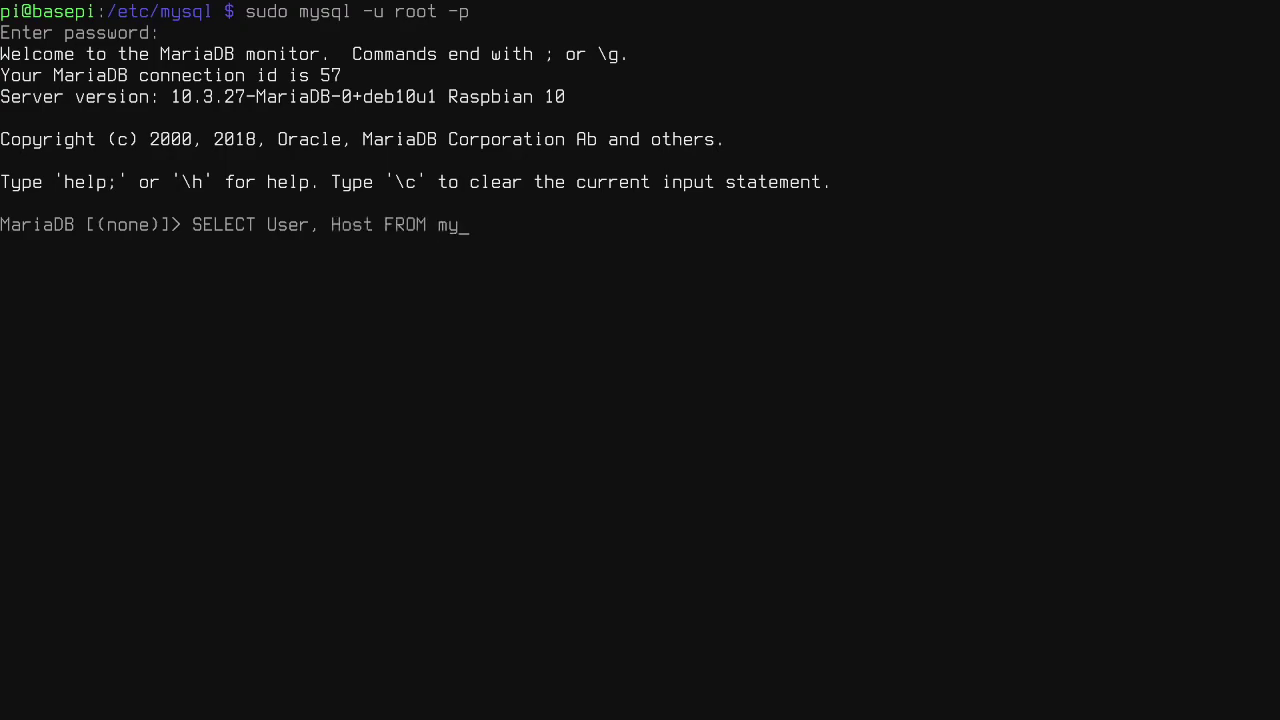
pyautogui.write('sql.user')
pyautogui.write(' WHERE')
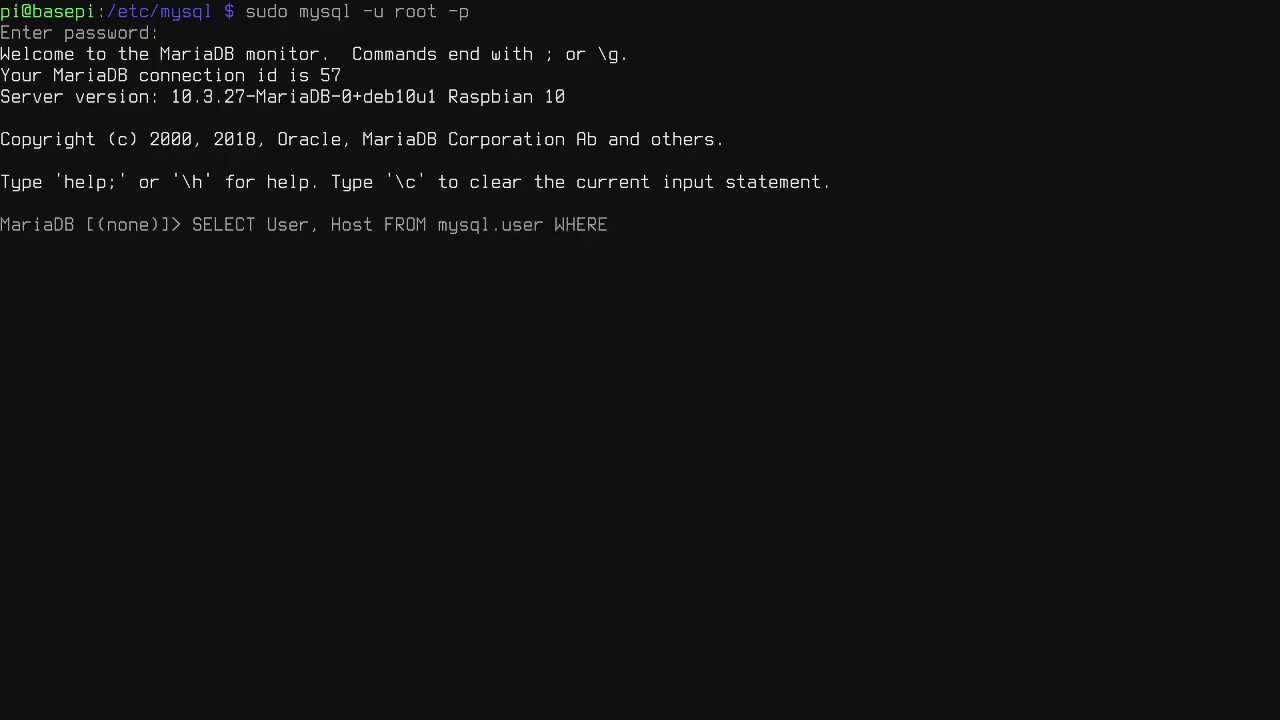
pyautogui.write(" Host <> 'localhost';")
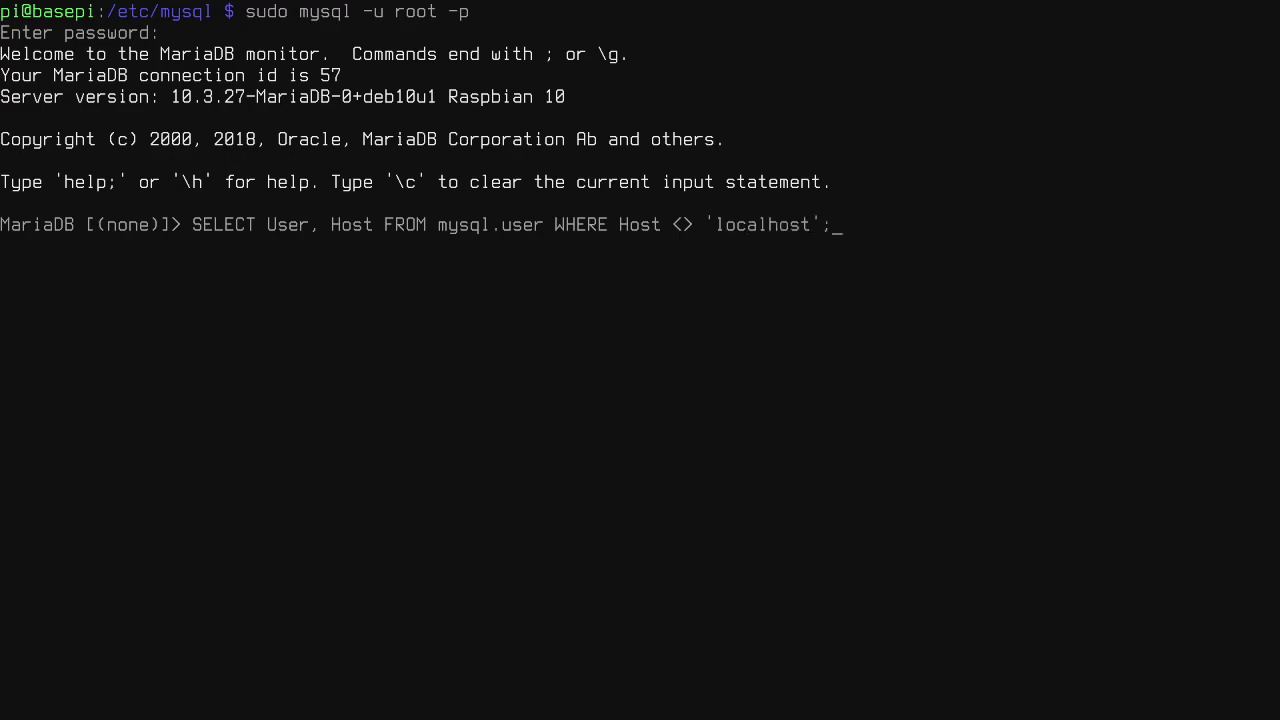
pyautogui.press('Return')
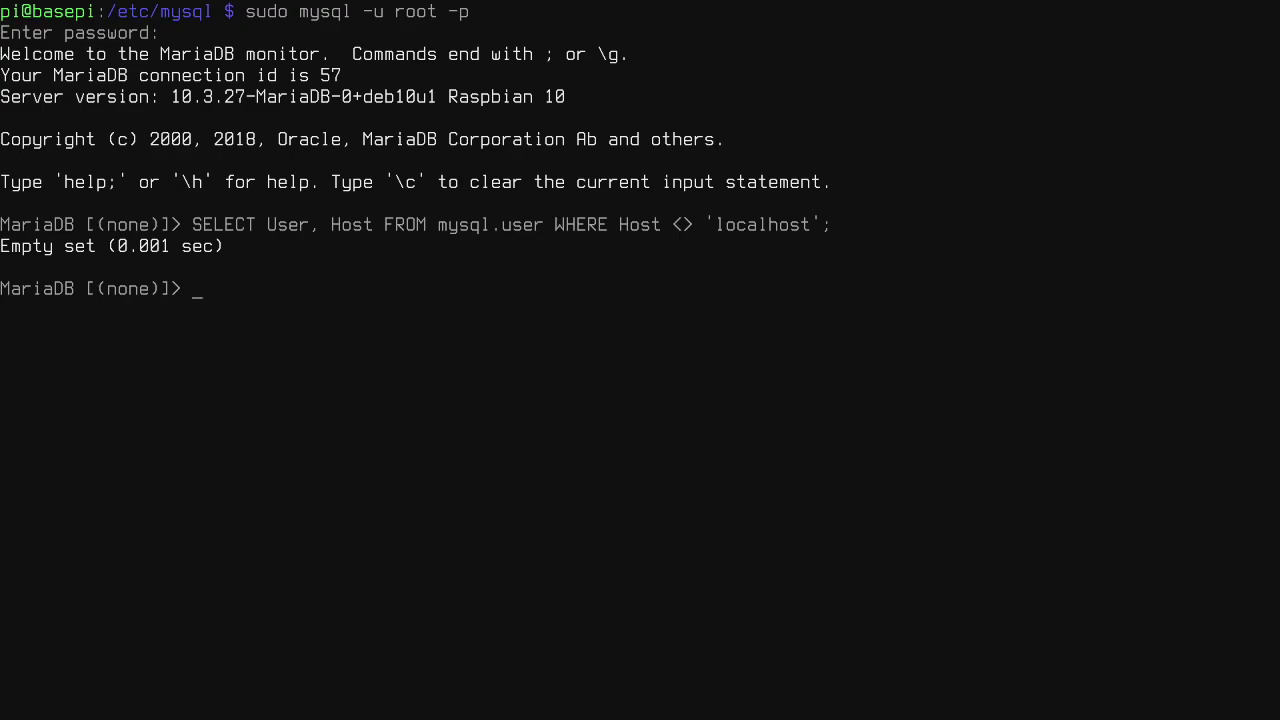
# Submit a GRANT ALL PRIVILIGES ON *.* statement for the remote user at '192.168.1.%', with a password and grant option.
pyautogui.press('BackSpace')
pyautogui.press('BackSpace')
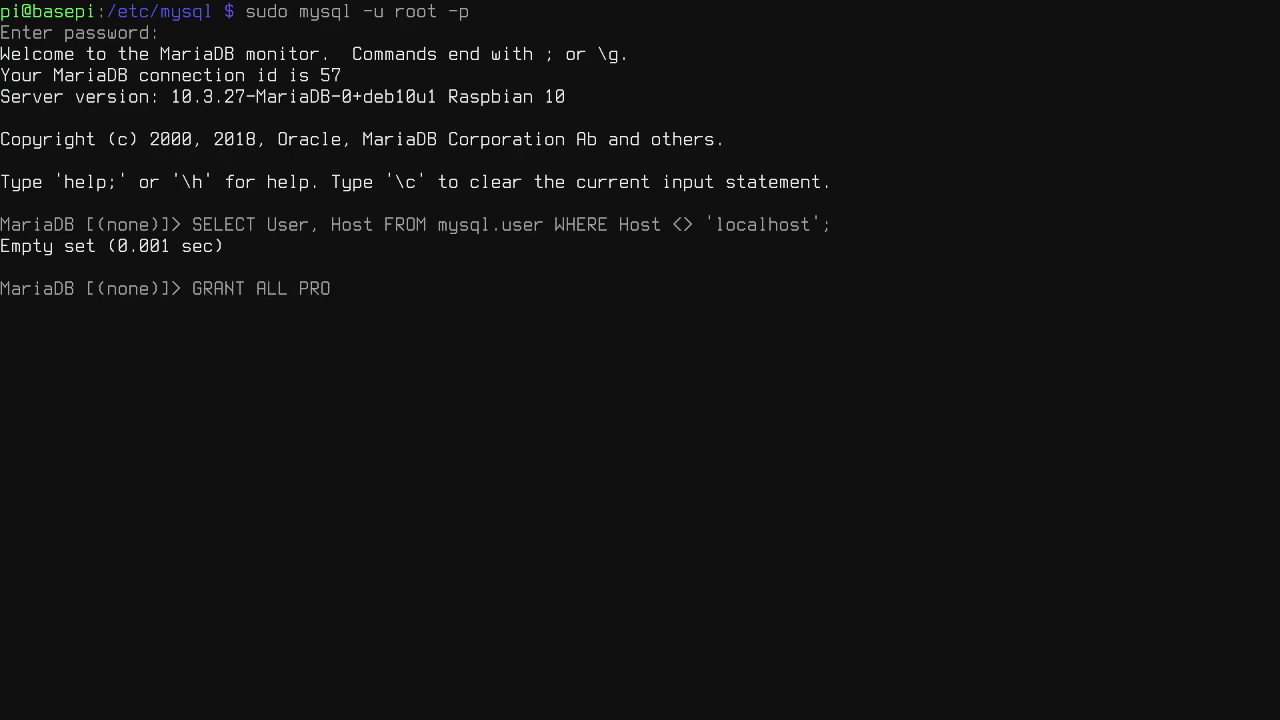
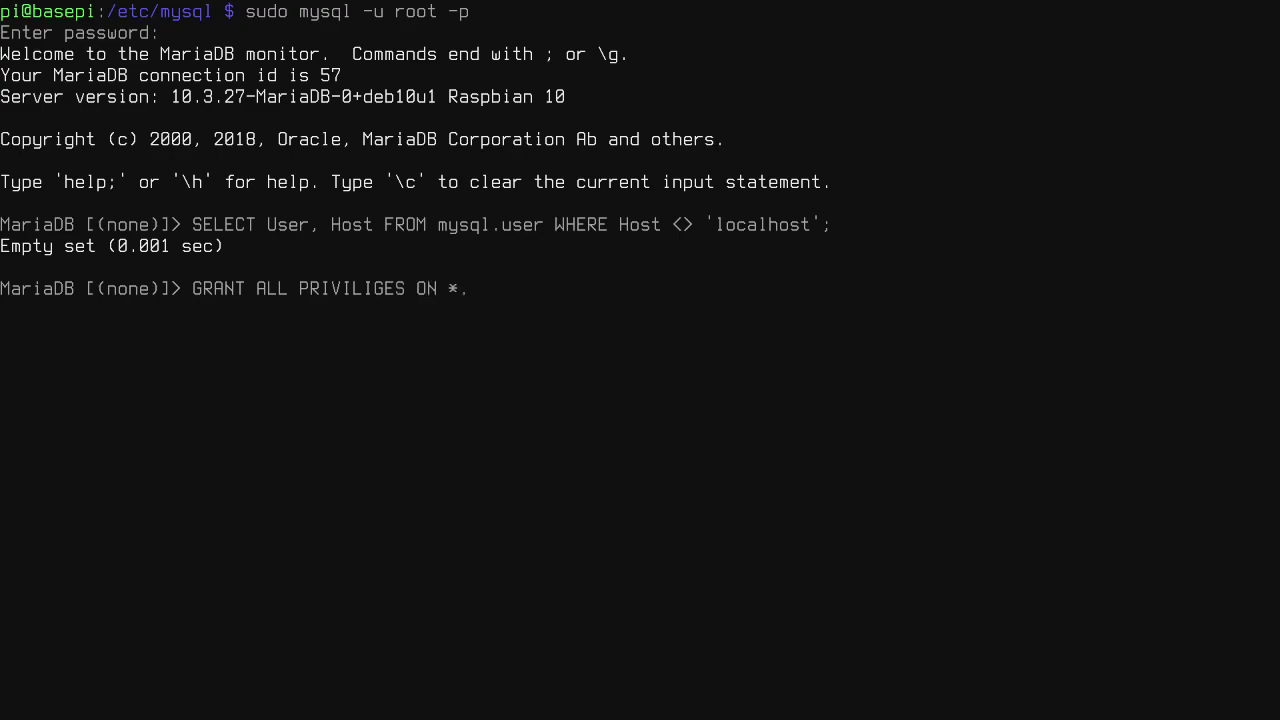
pyautogui.press('BackSpace')
pyautogui.press('BackSpace')
pyautogui.press('BackSpace')
pyautogui.press('BackSpace')
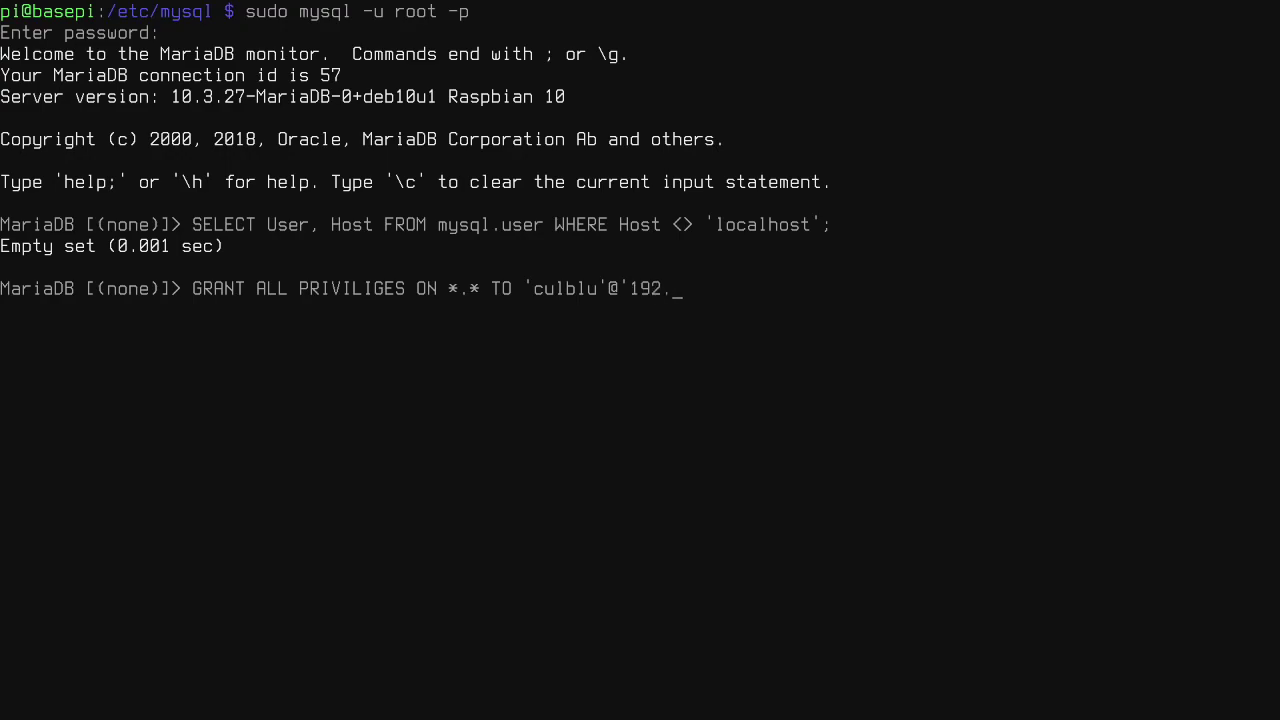
pyautogui.press('BackSpace')
pyautogui.press('BackSpace')
pyautogui.press('BackSpace')
pyautogui.press('BackSpace')
pyautogui.press('BackSpace')
pyautogui.press('BackSpace')
pyautogui.press('BackSpace')
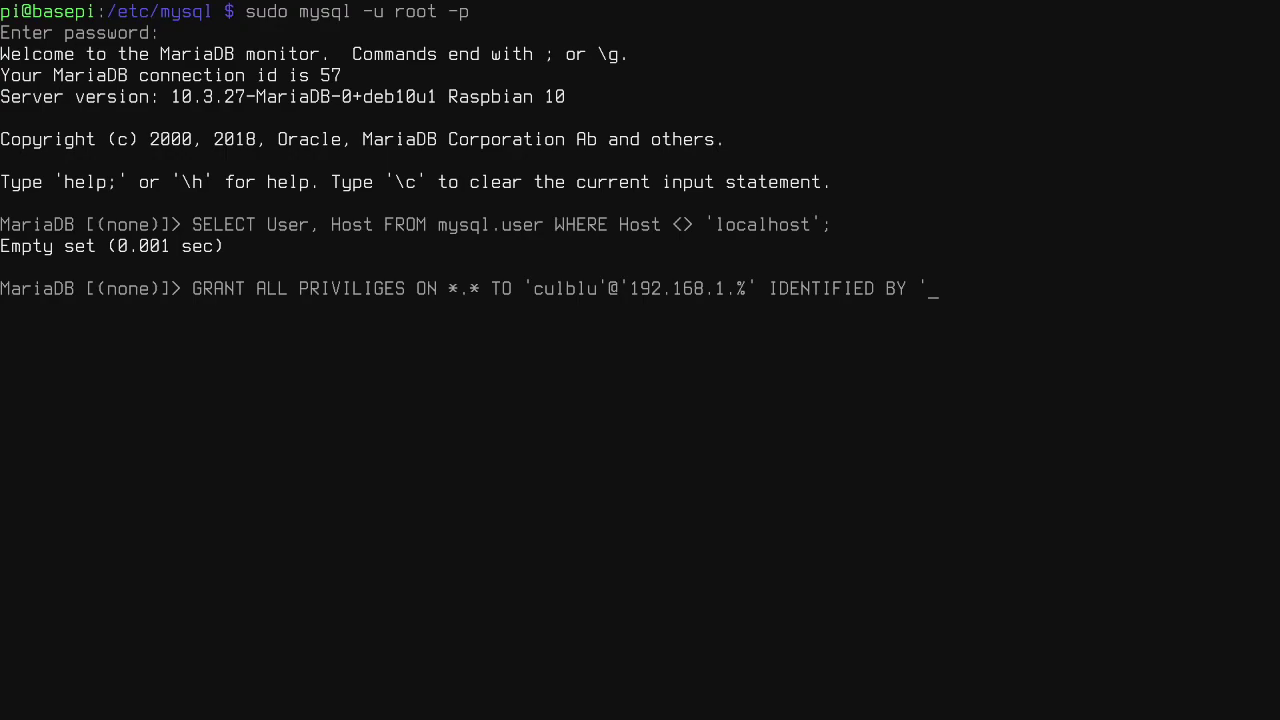
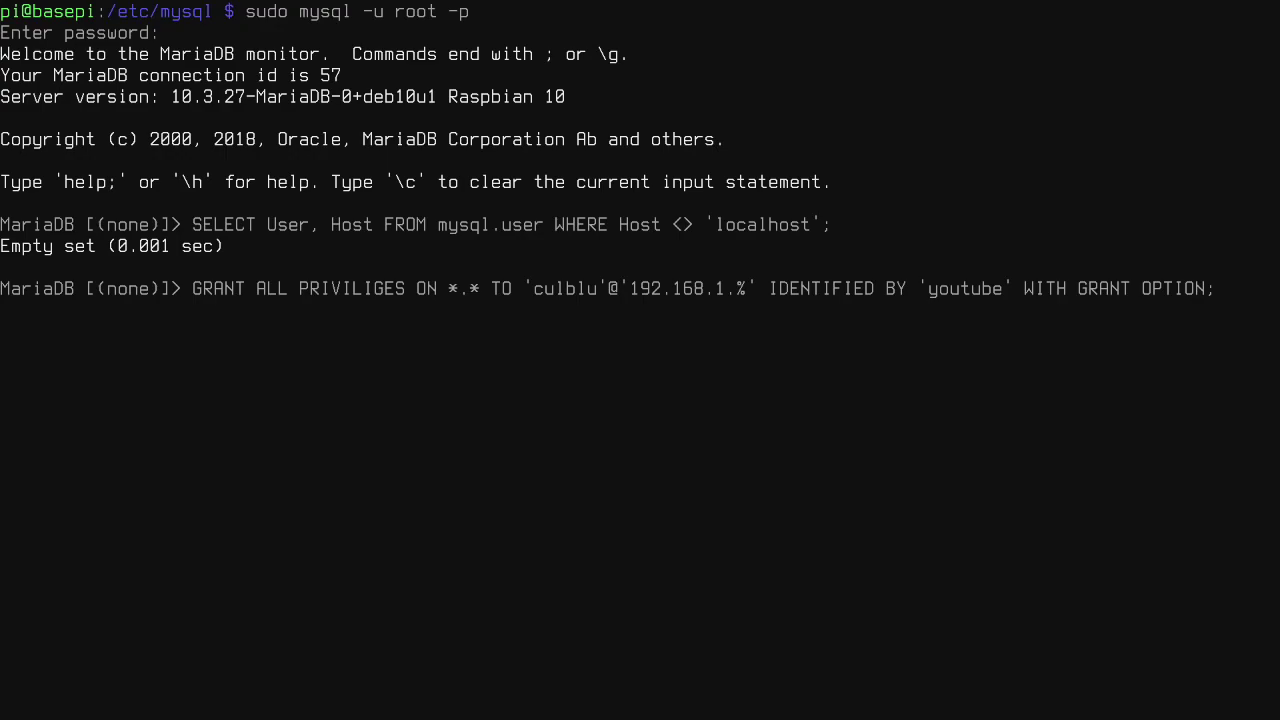
pyautogui.press('Return')
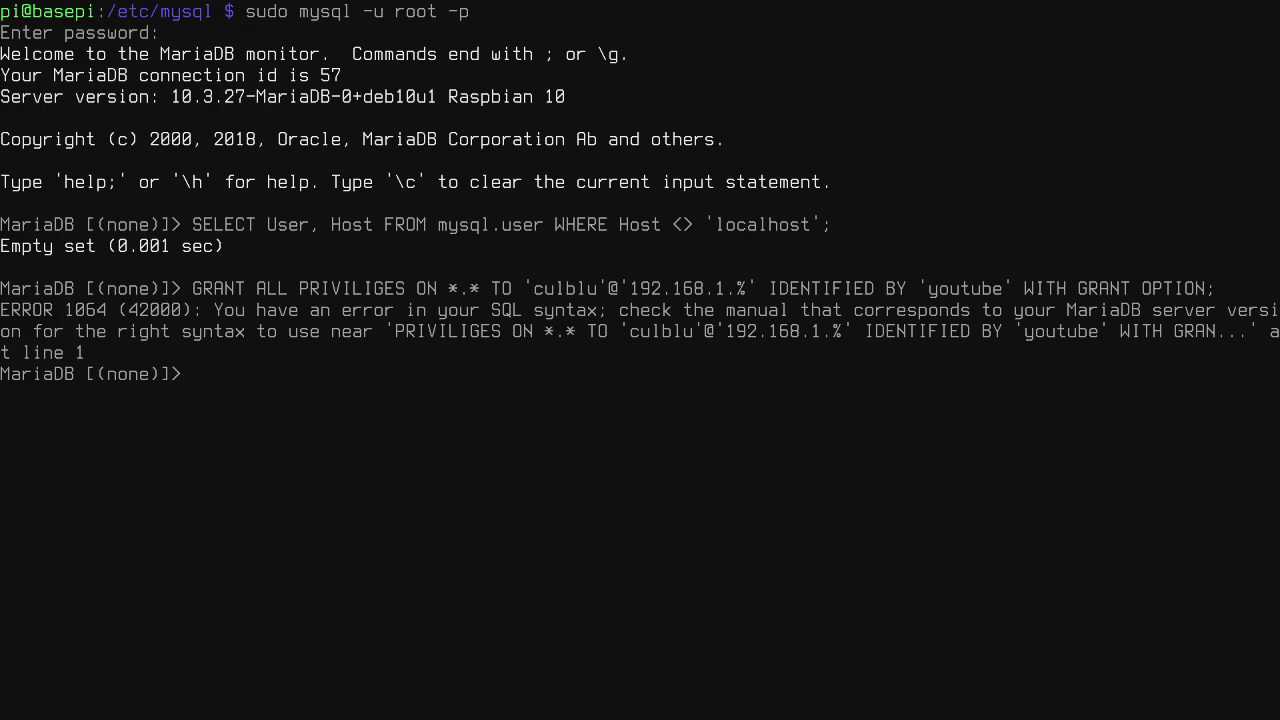
# Recall the GRANT statement, correct PRIVILIGES to PRIVILEGES, and rerun it.
pyautogui.press('Up')
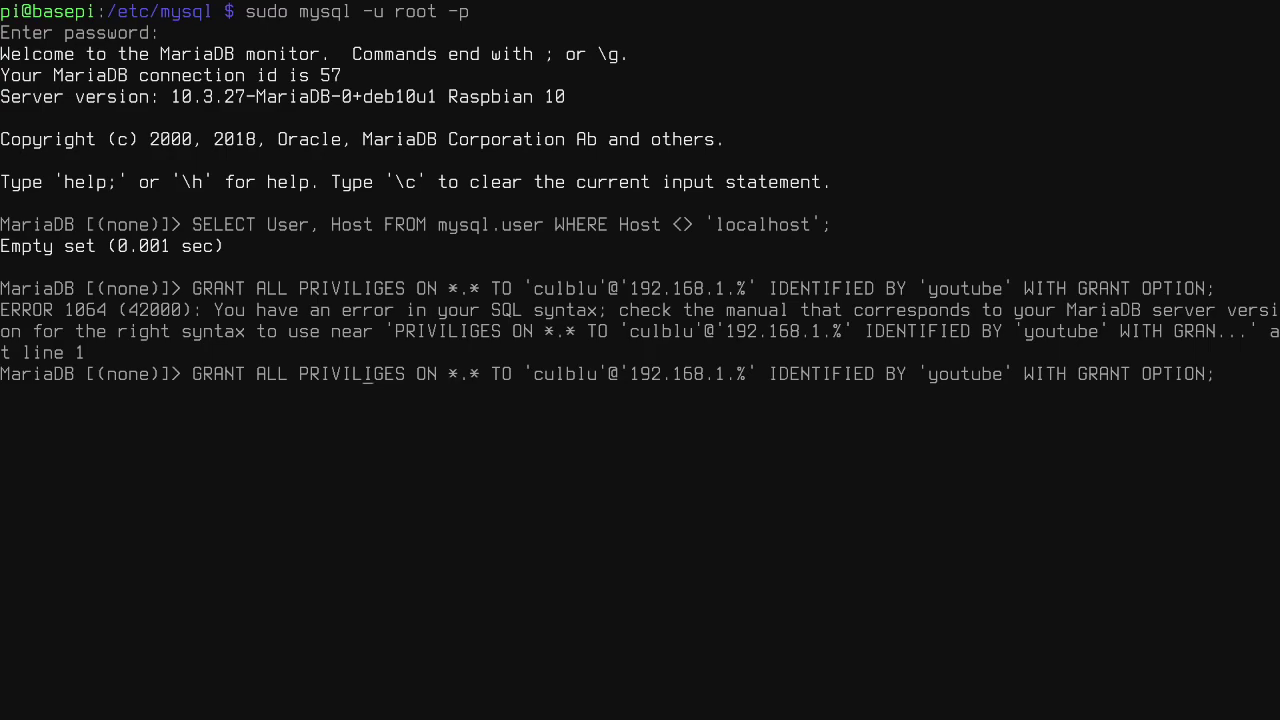
pyautogui.press('BackSpace')
pyautogui.write('e')
pyautogui.press('BackSpace')
pyautogui.write('E')
pyautogui.press('Return')
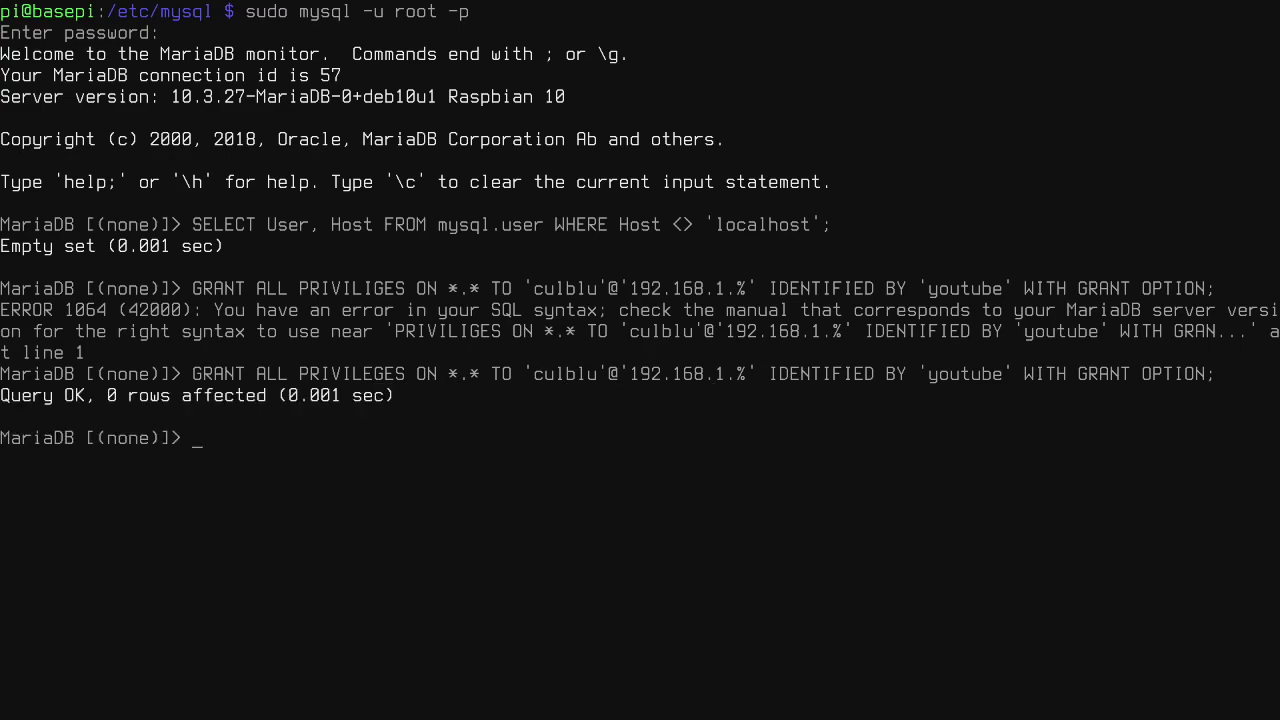
# Rerun the SELECT User, Host query, EXIT MariaDB, and run sudo service mysql restart.
pyautogui.press('Up')
pyautogui.press('Up')
pyautogui.press('Up')
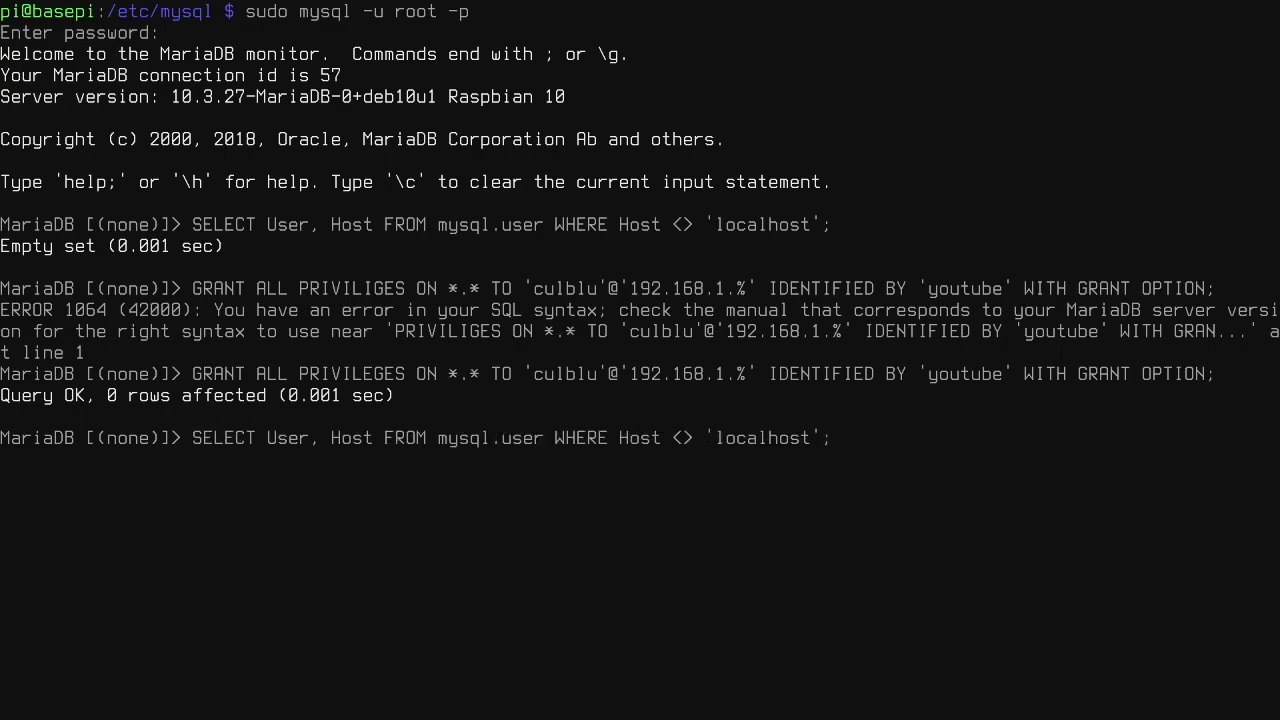
pyautogui.press('Return')
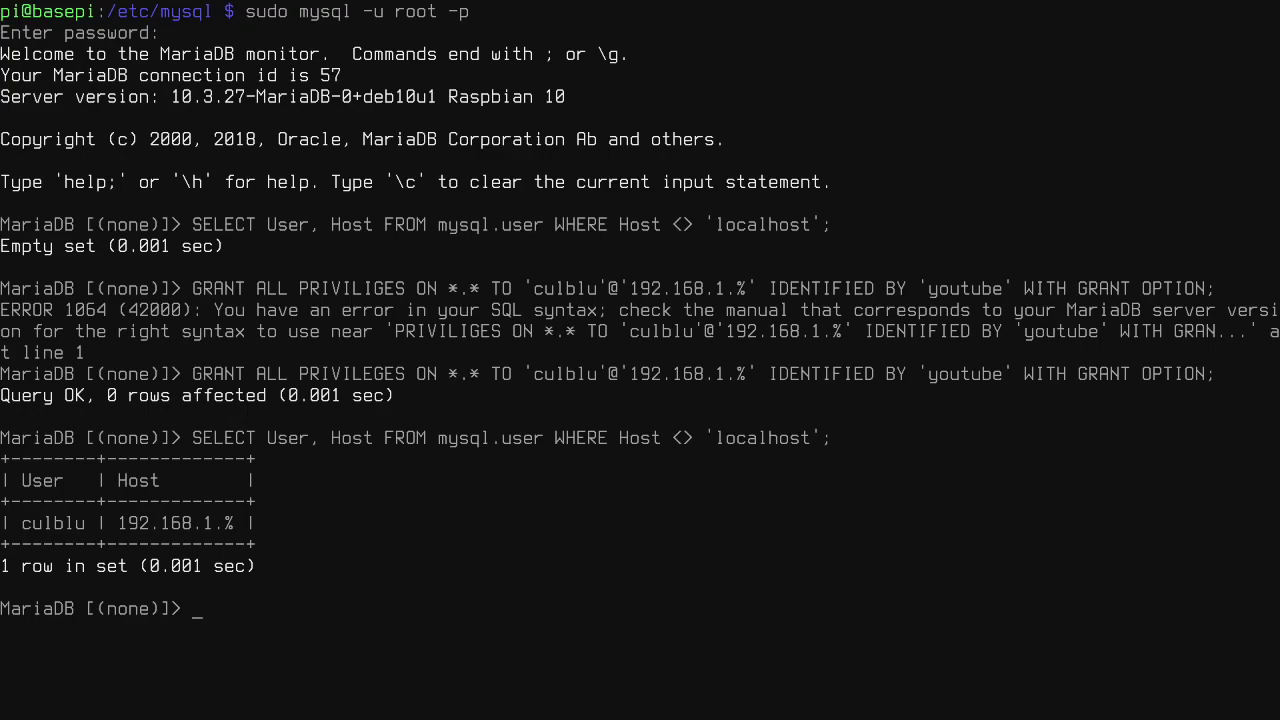
pyautogui.write('EIXT')
pyautogui.press('BackSpace')
pyautogui.press('BackSpace')
pyautogui.press('BackSpace')
pyautogui.write('XIT')
pyautogui.press('Return')
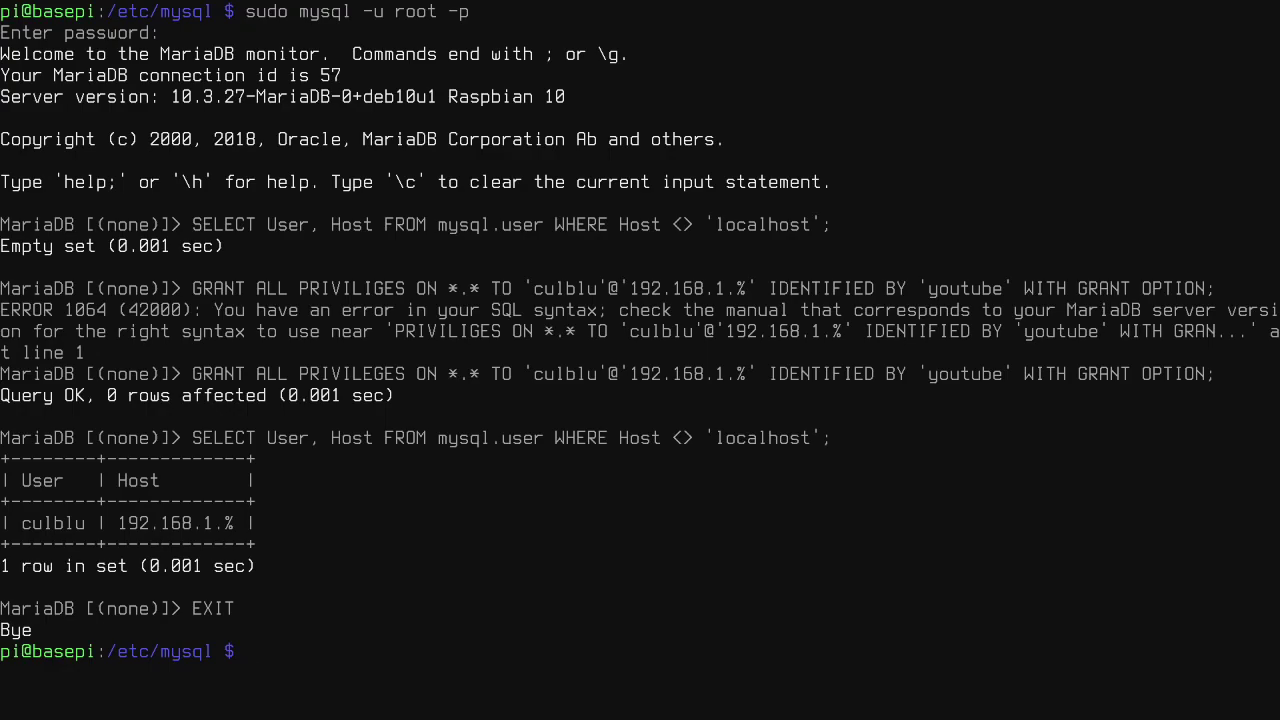
pyautogui.write('sudo service mysql restart')
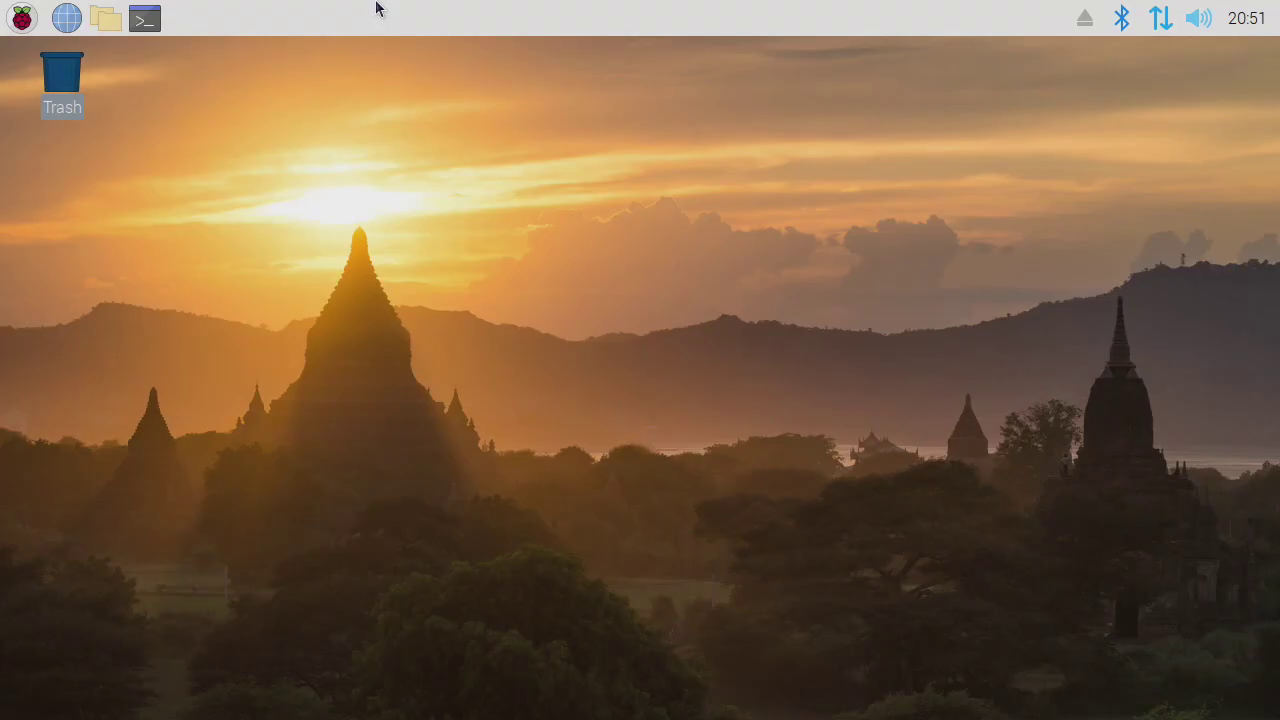
# Launch LibreOffice Base from the Raspberry menu's Office submenu.
pyautogui.click(407, 79)
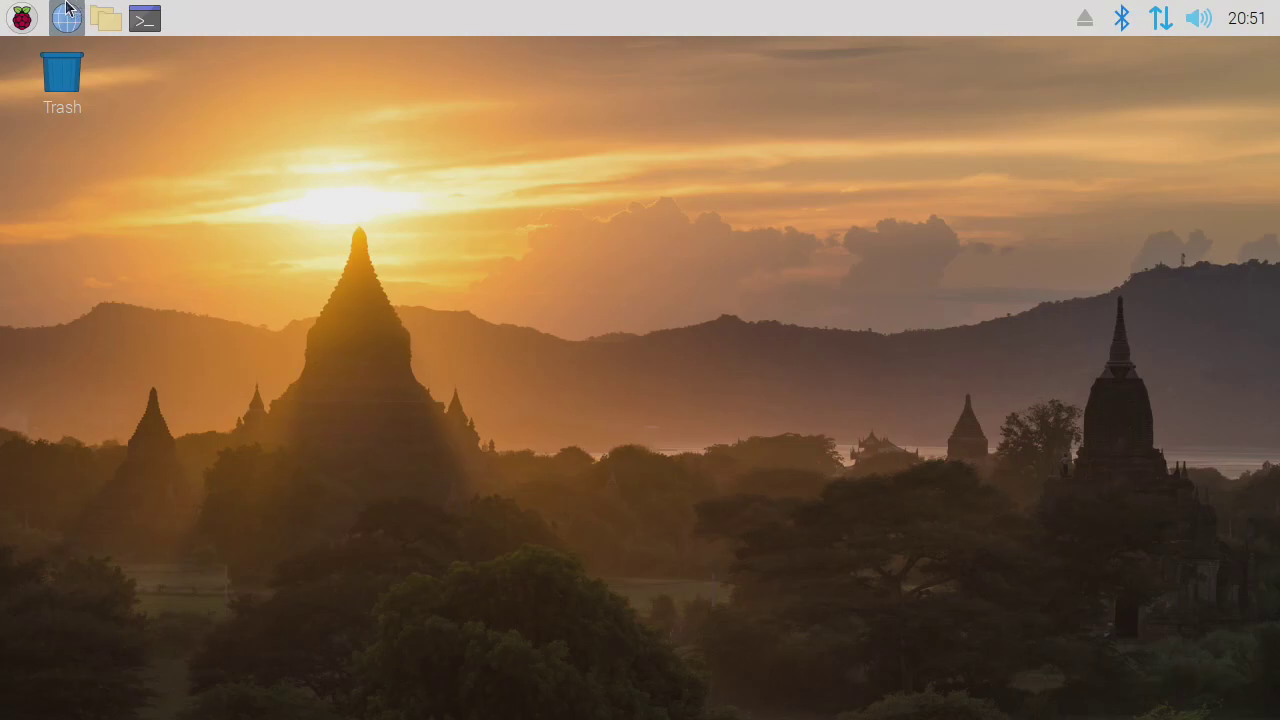
pyautogui.click(22, 18)
pyautogui.moveTo(76, 140)
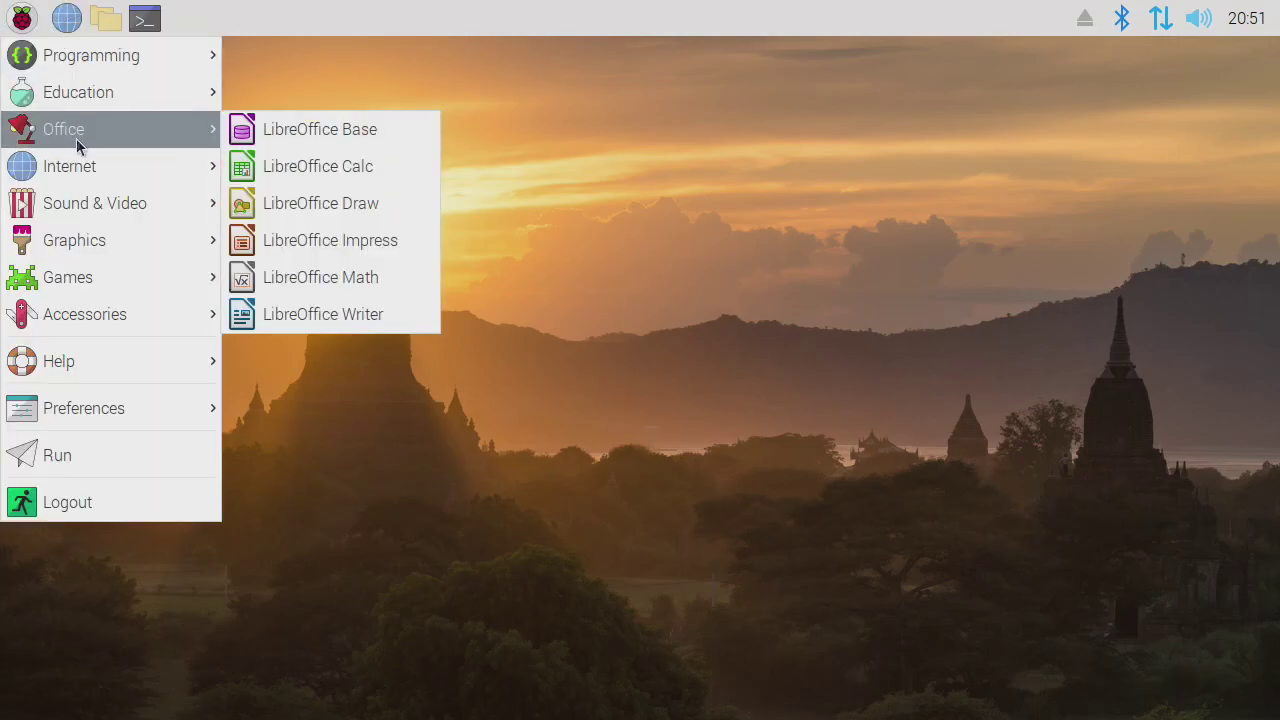
pyautogui.click(344, 116)
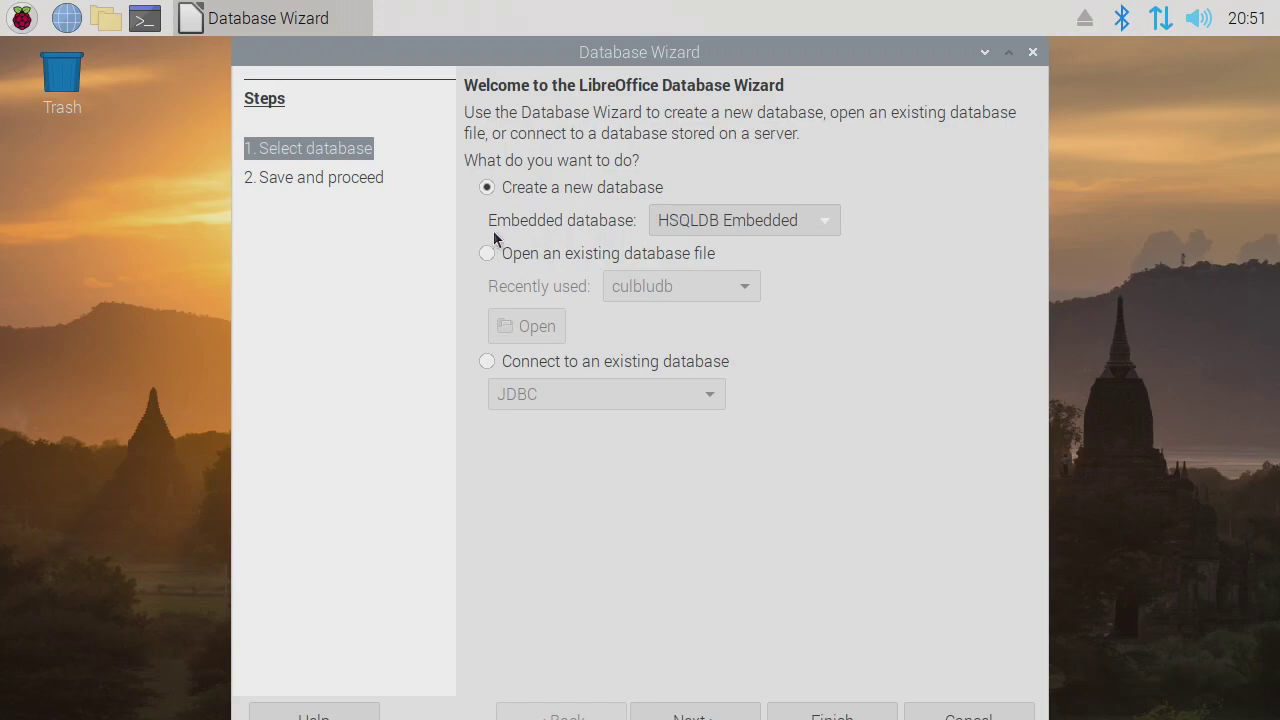
# Choose to connect to an existing MySQL database, advance to the JDBC connection step, and open a terminal.
pyautogui.click(511, 363)
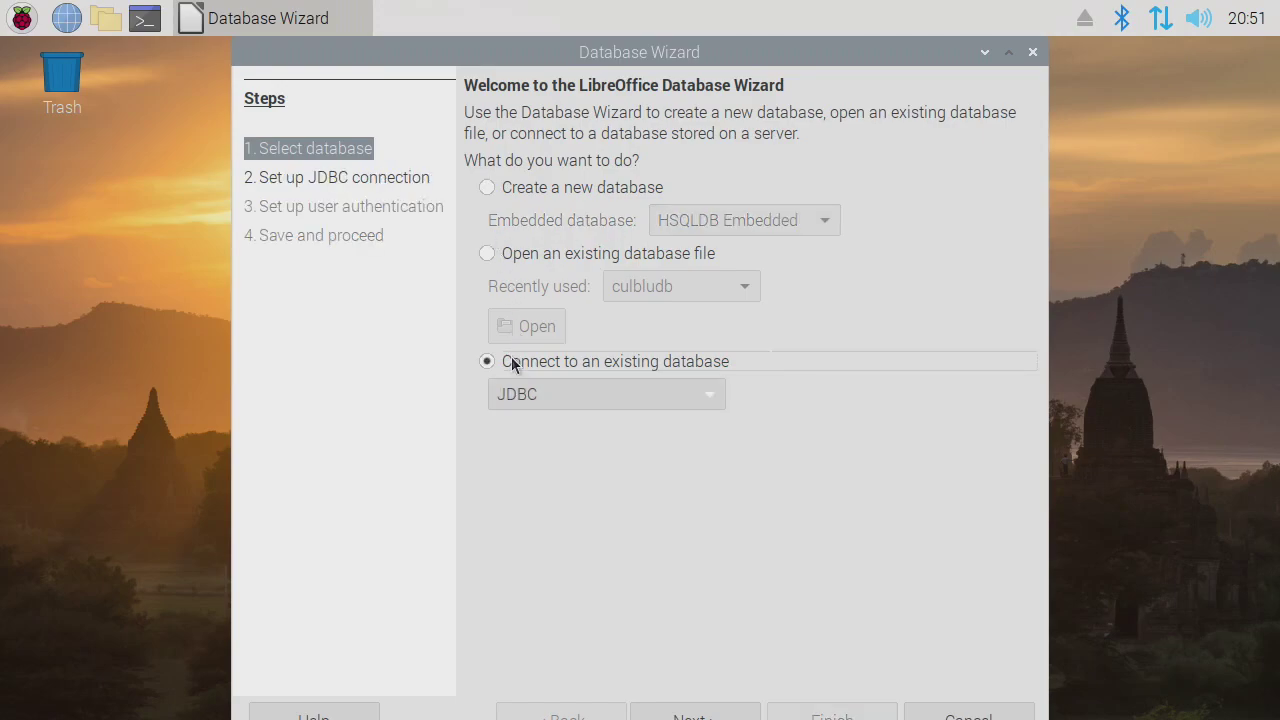
pyautogui.click(633, 397)
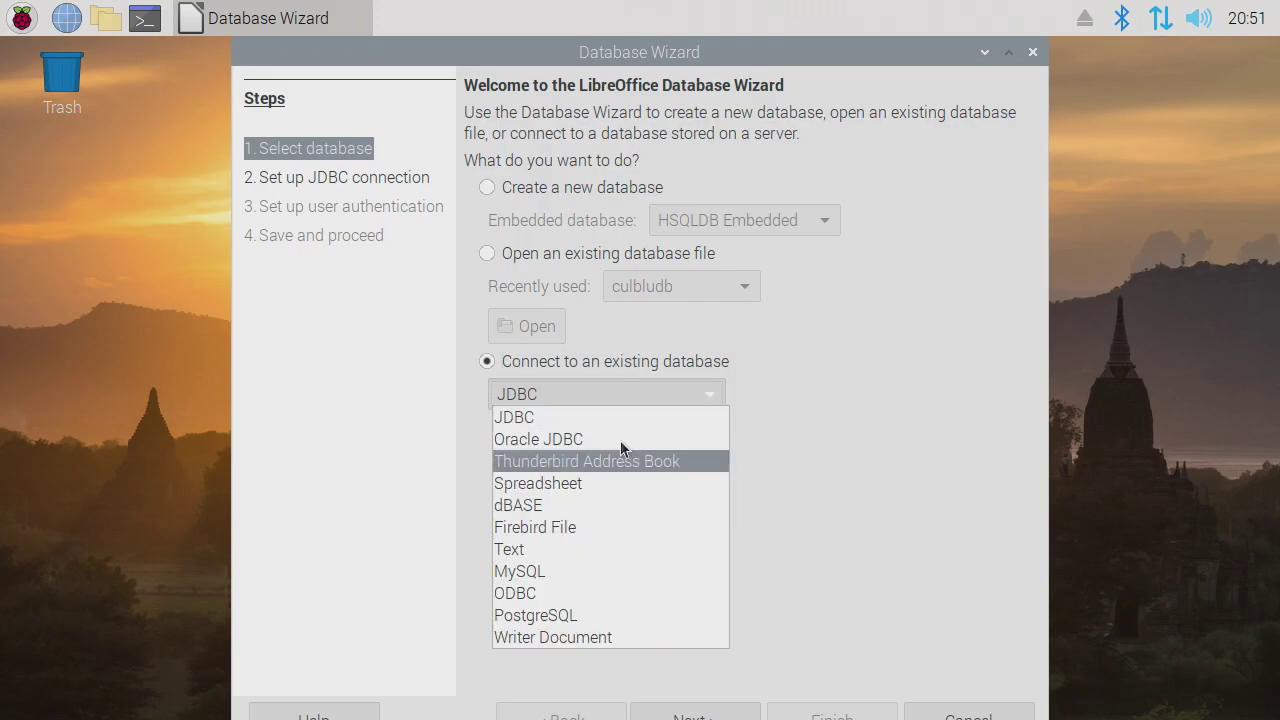
pyautogui.click(611, 571)
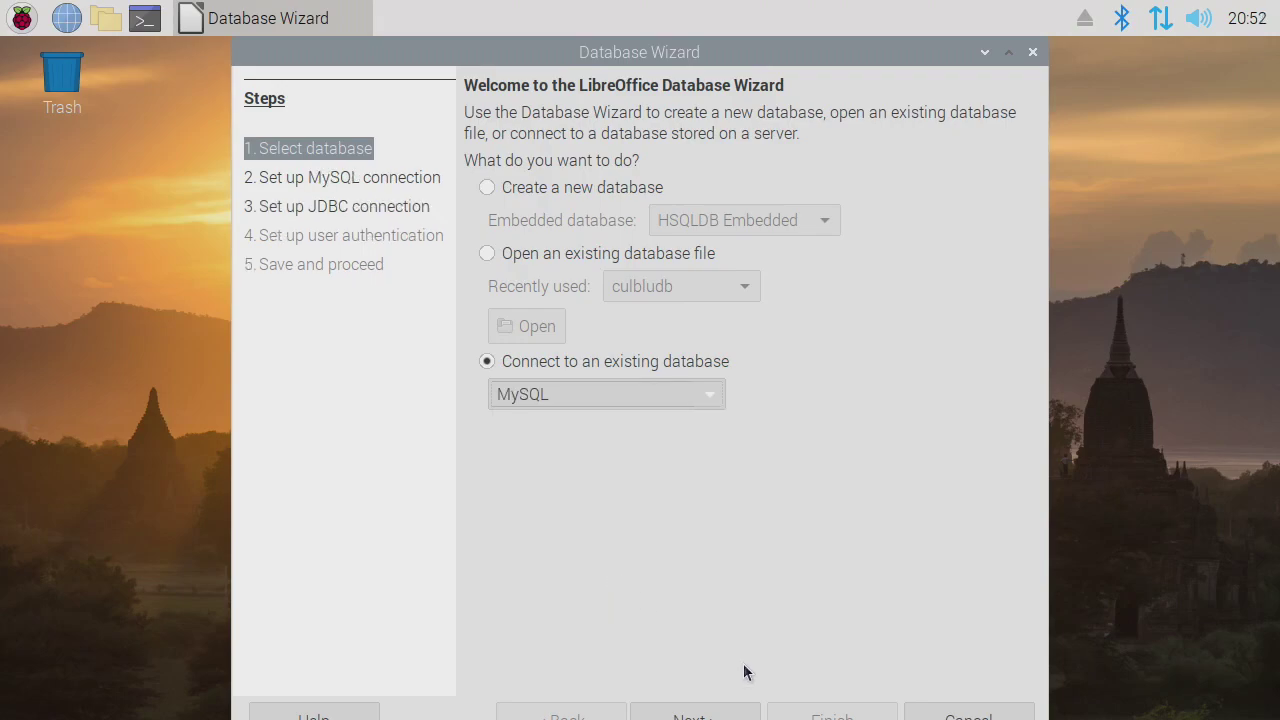
pyautogui.moveTo(805, 57); pyautogui.dragTo(802, 57)
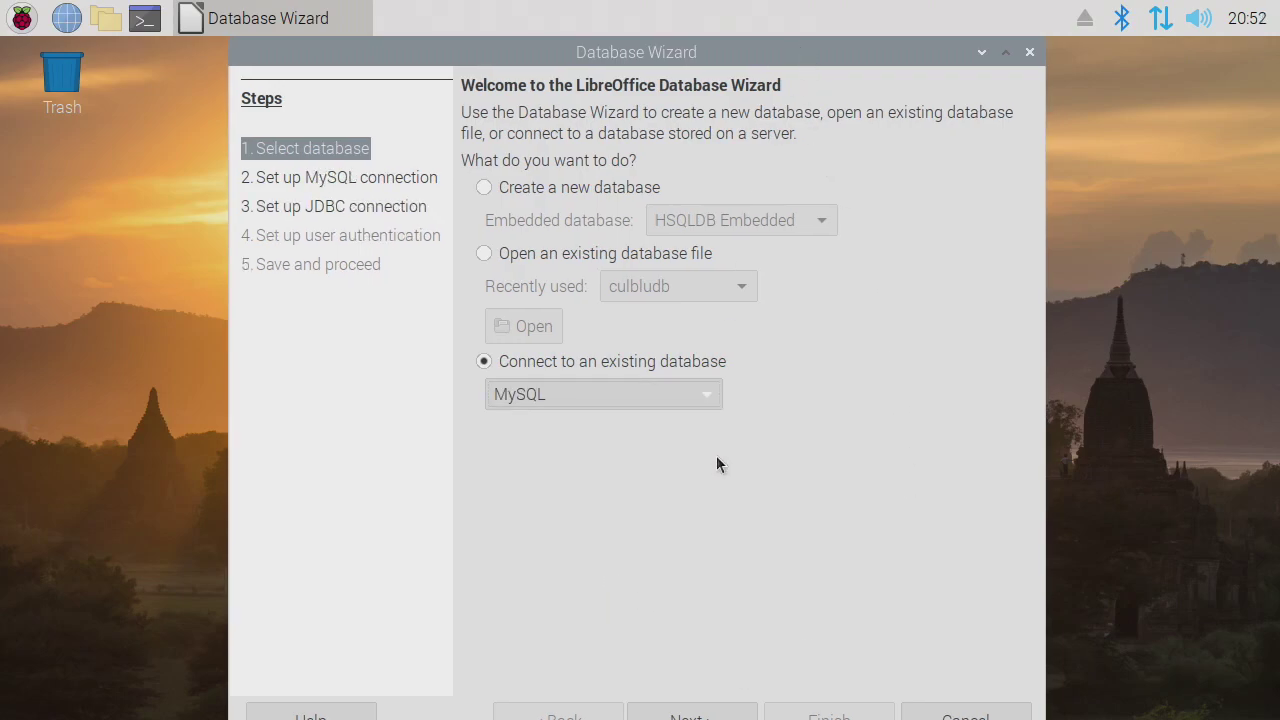
pyautogui.click(645, 716)
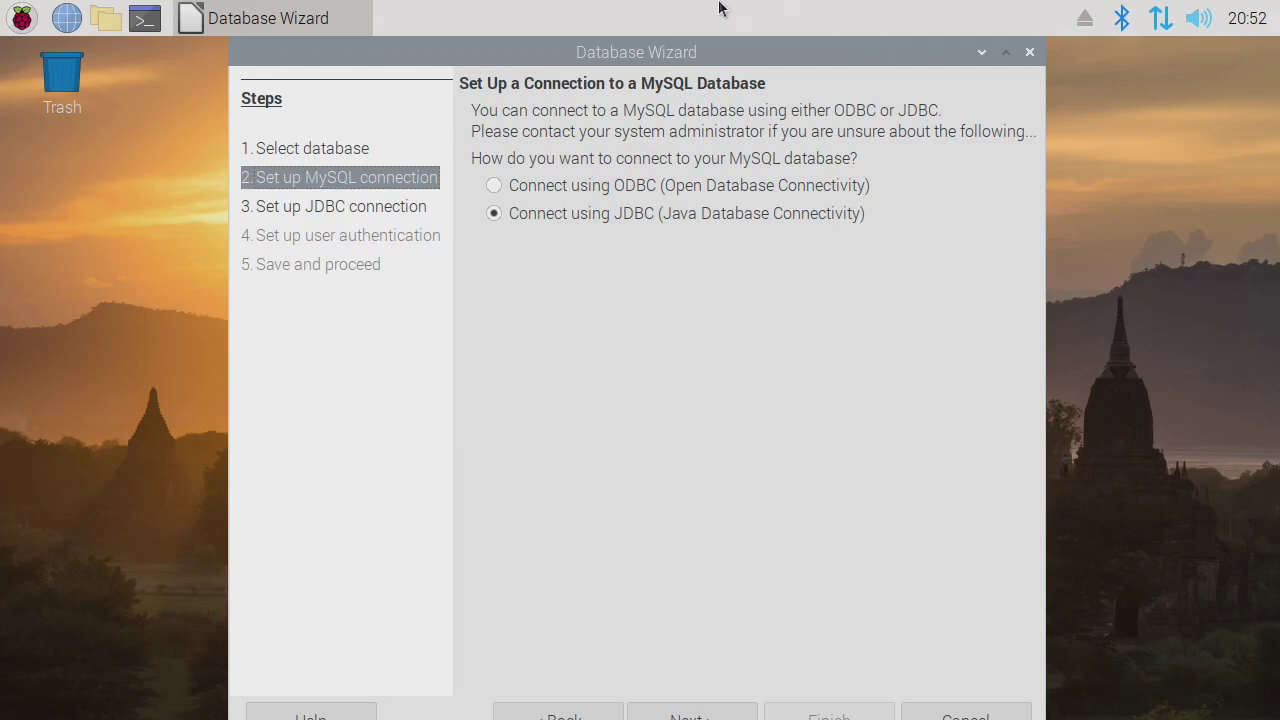
pyautogui.click(144, 17)
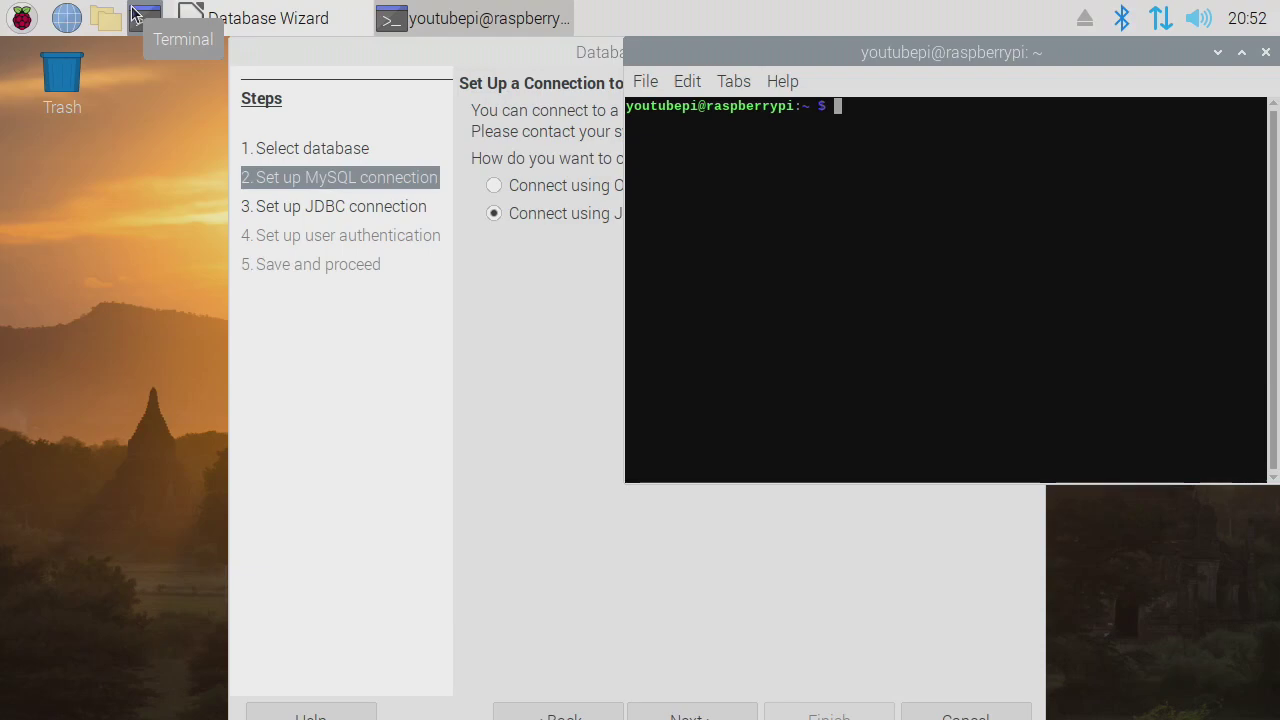
# Install libreoffice-mysql-connector with sudo apt-get install, then bring the Database Wizard back.
pyautogui.write('sudo apt-get install')
pyautogui.write('libreoffice-mysql-connector')
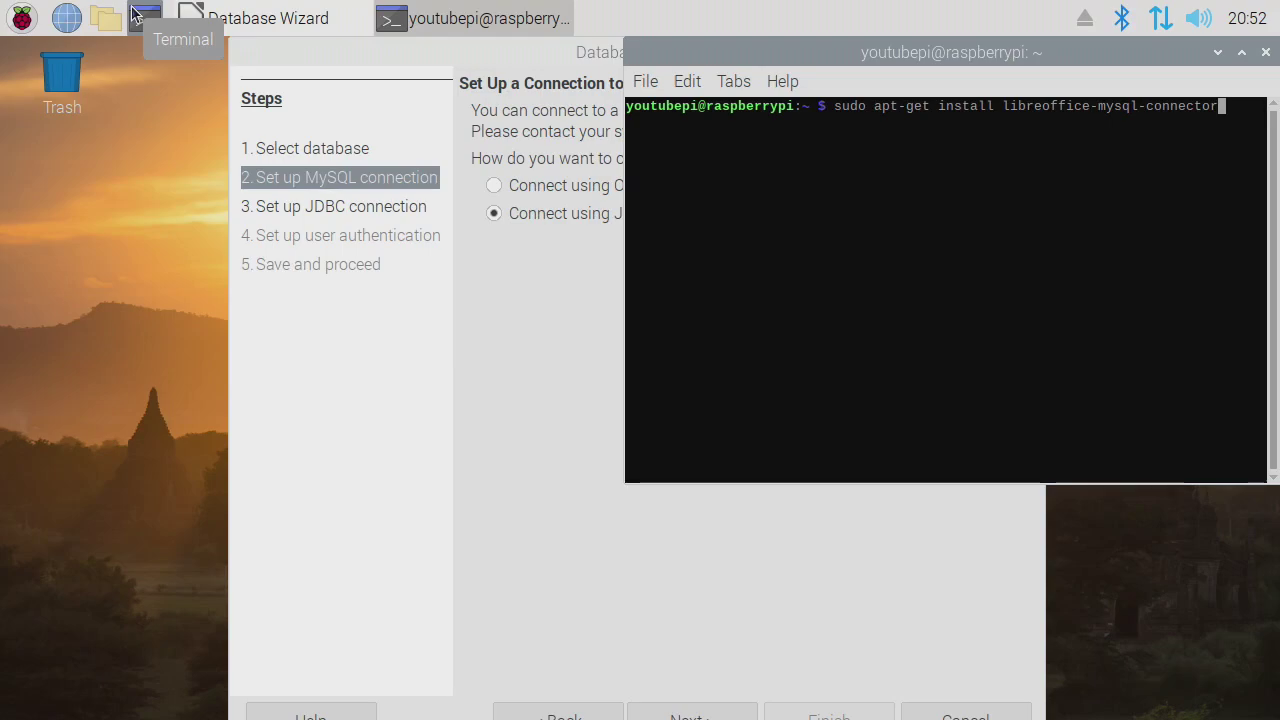
pyautogui.press('Return')
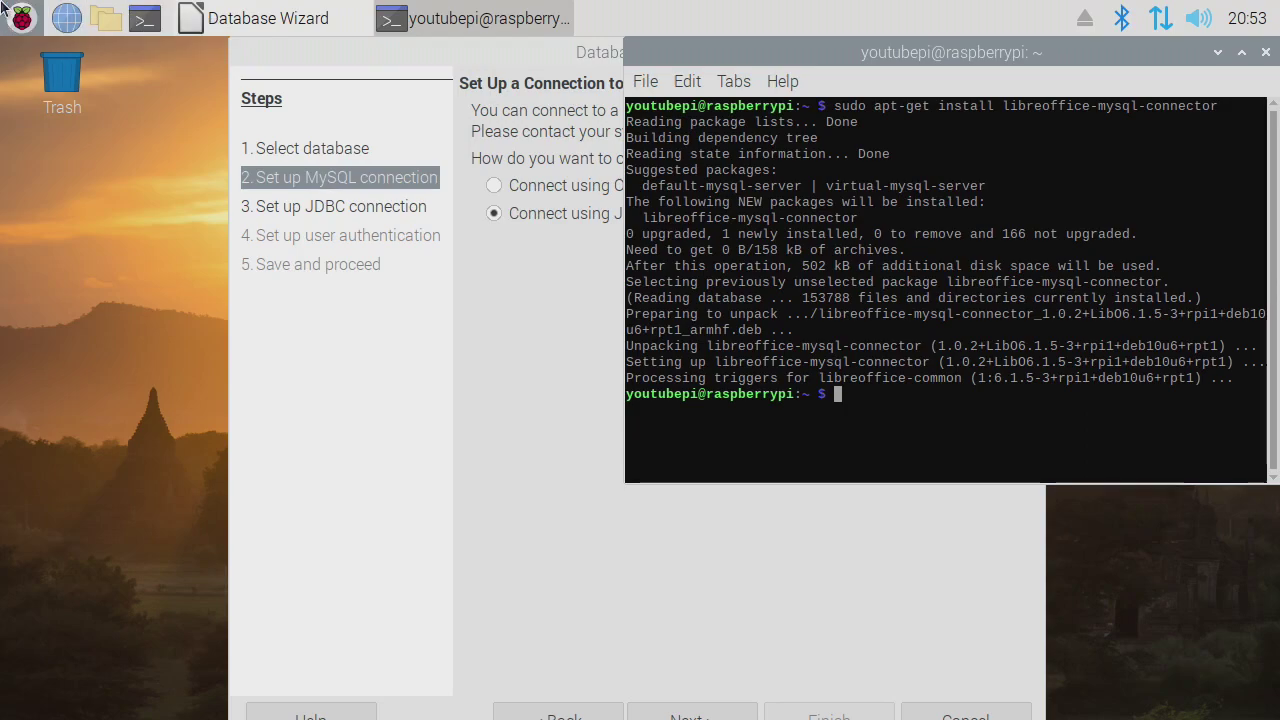
pyautogui.click(603, 428)
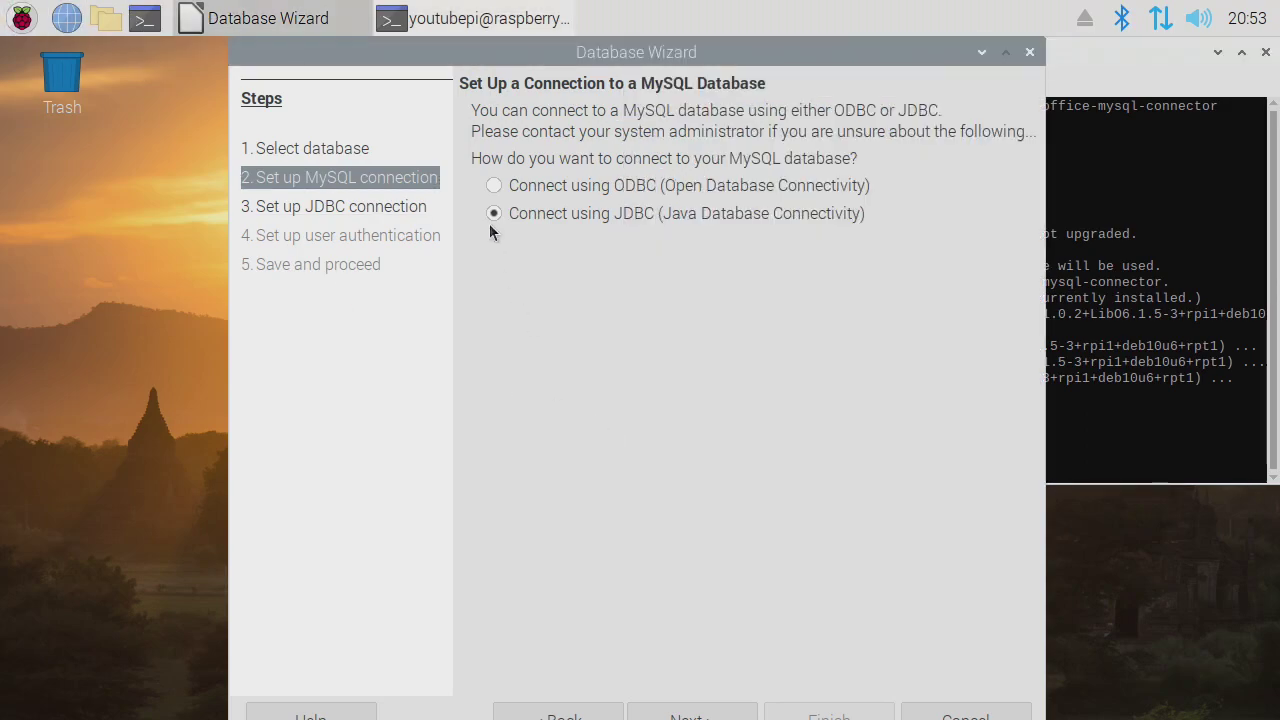
# Close the wizard and relaunch LibreOffice Base from the Office menu.
pyautogui.click(1030, 52)
pyautogui.click(22, 18)
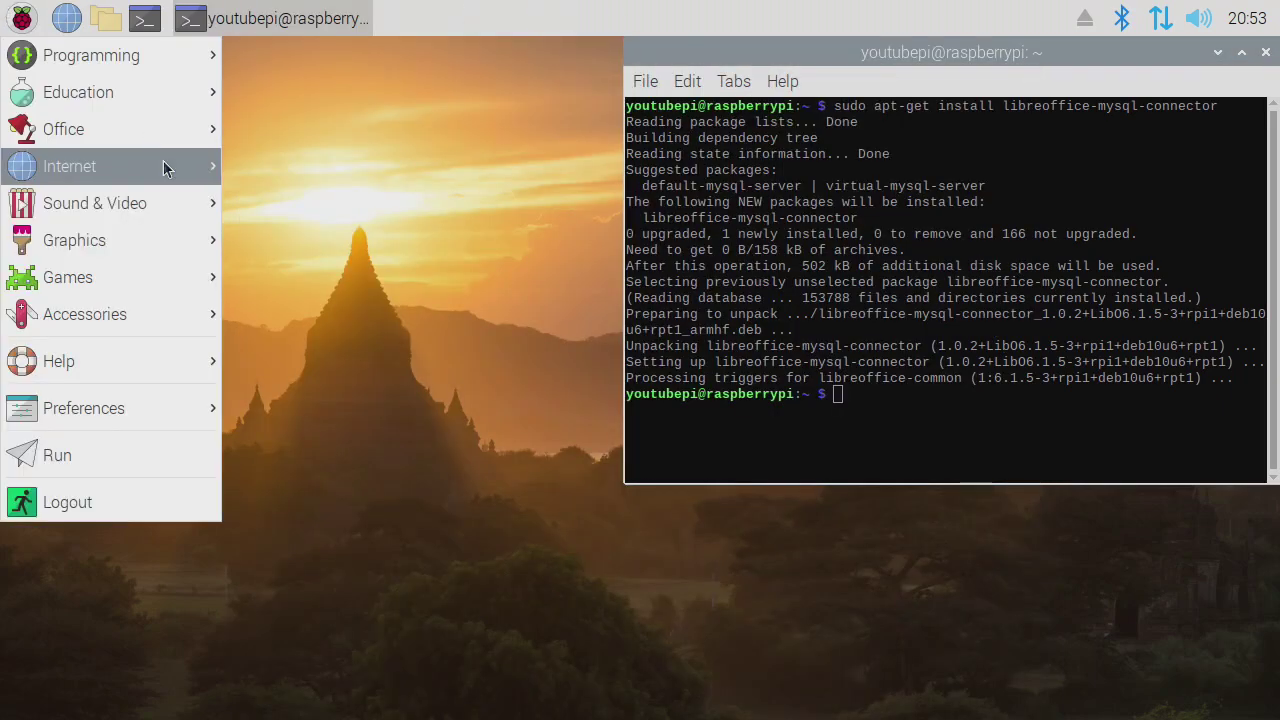
pyautogui.moveTo(156, 132)
pyautogui.click(281, 140)
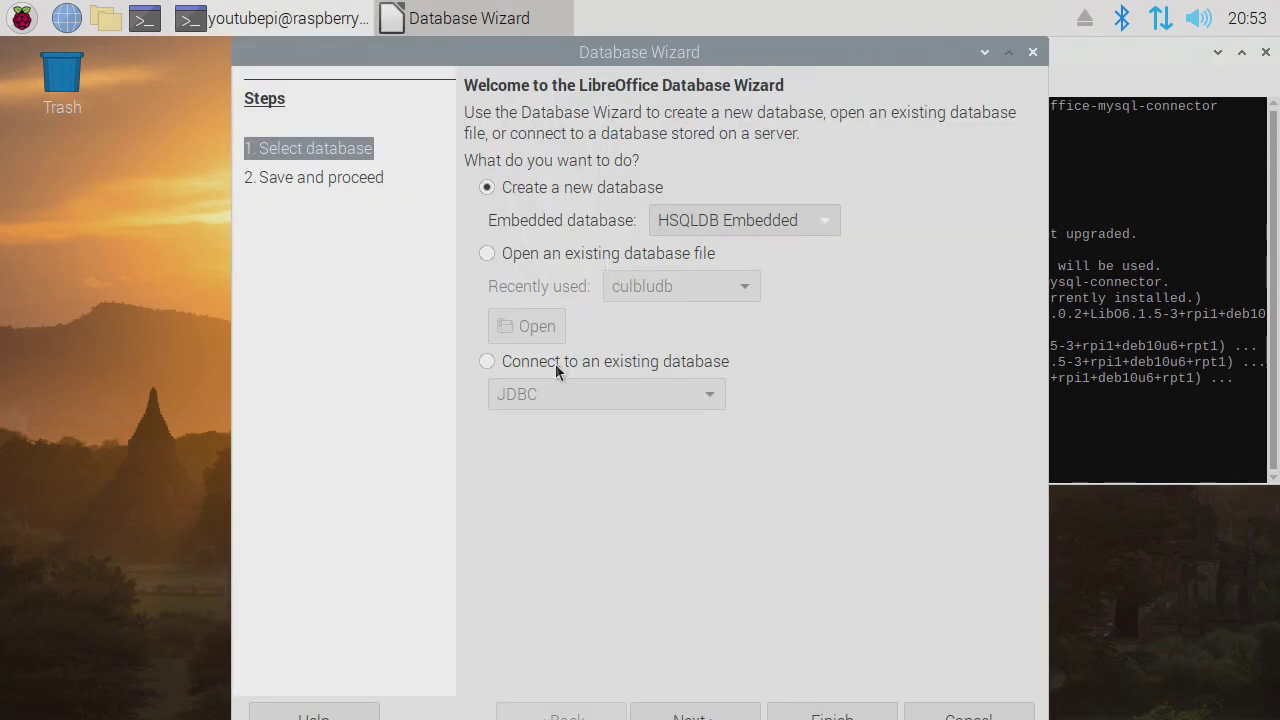
# Choose an existing MySQL database, select Connect directly, and advance to the server details step.
pyautogui.click(555, 363)
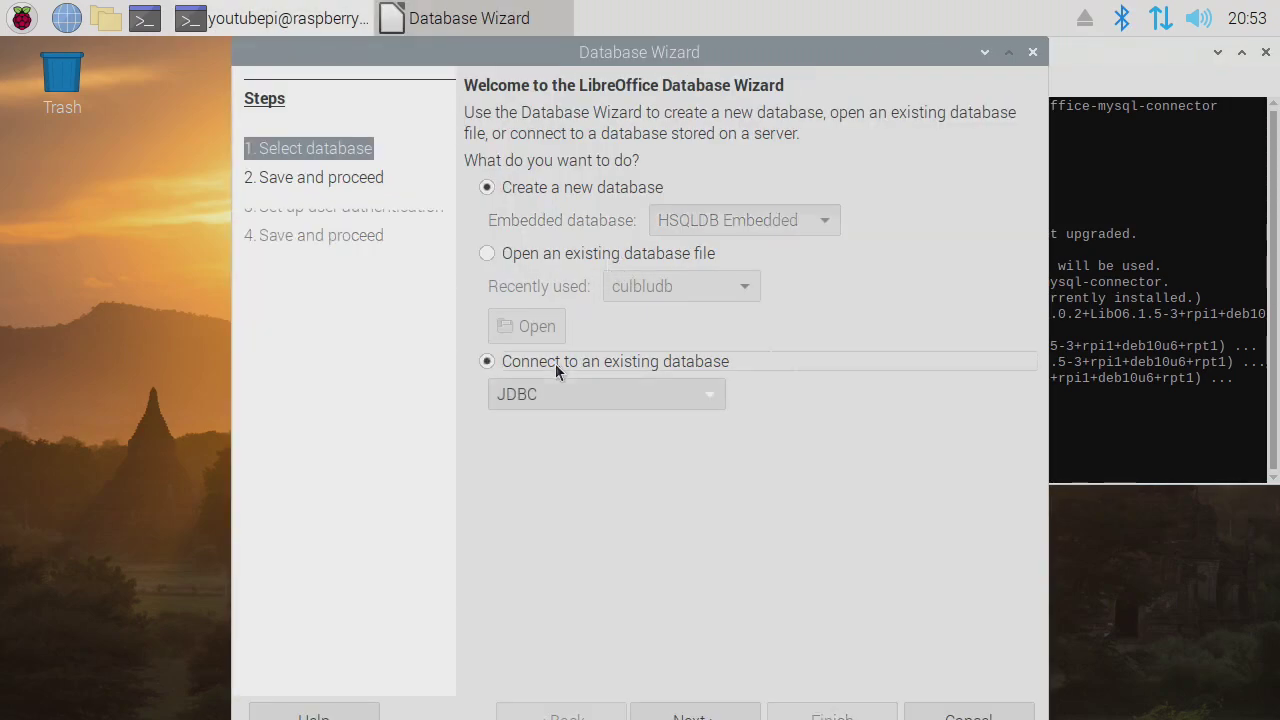
pyautogui.click(583, 392)
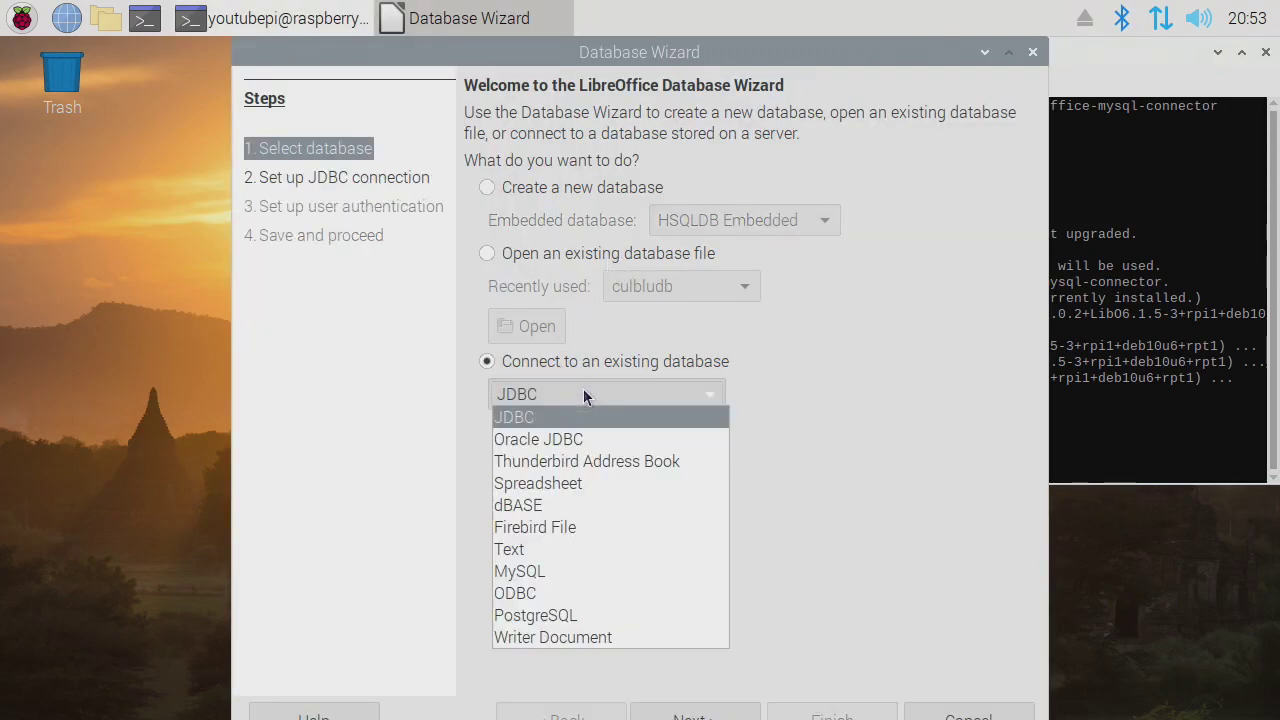
pyautogui.click(579, 570)
pyautogui.click(690, 714)
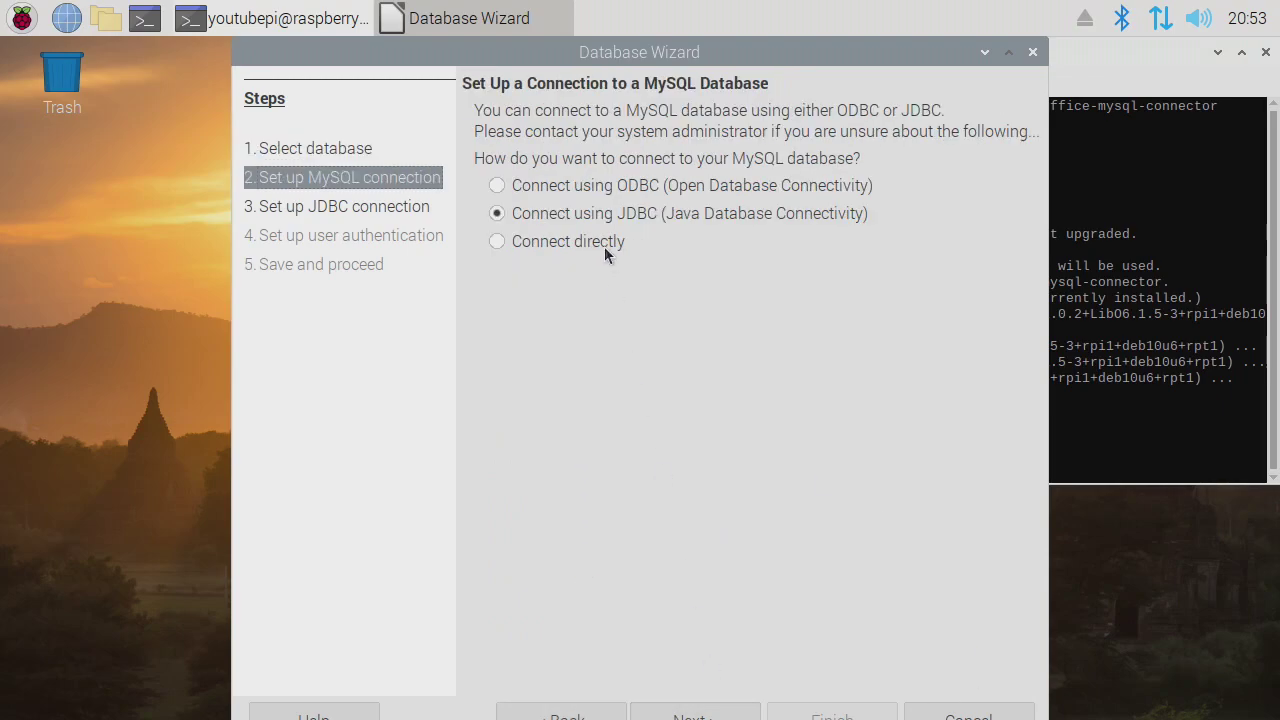
pyautogui.click(604, 246)
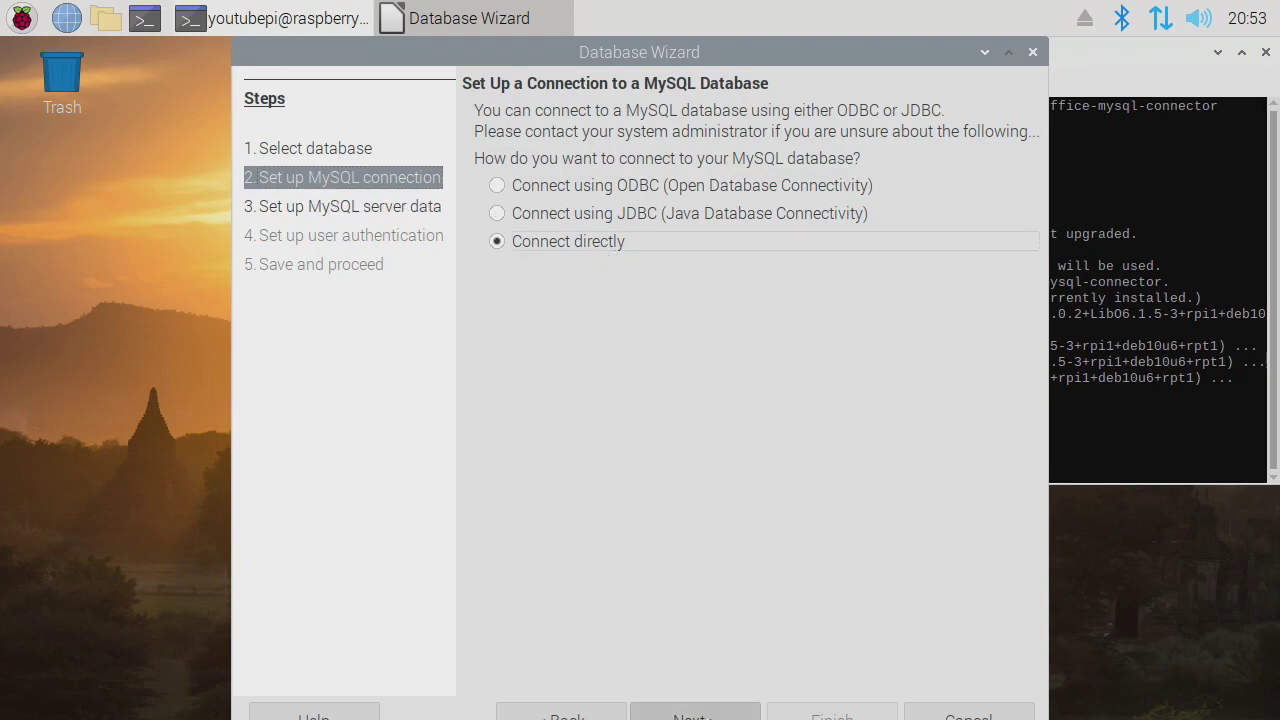
pyautogui.click(706, 714)
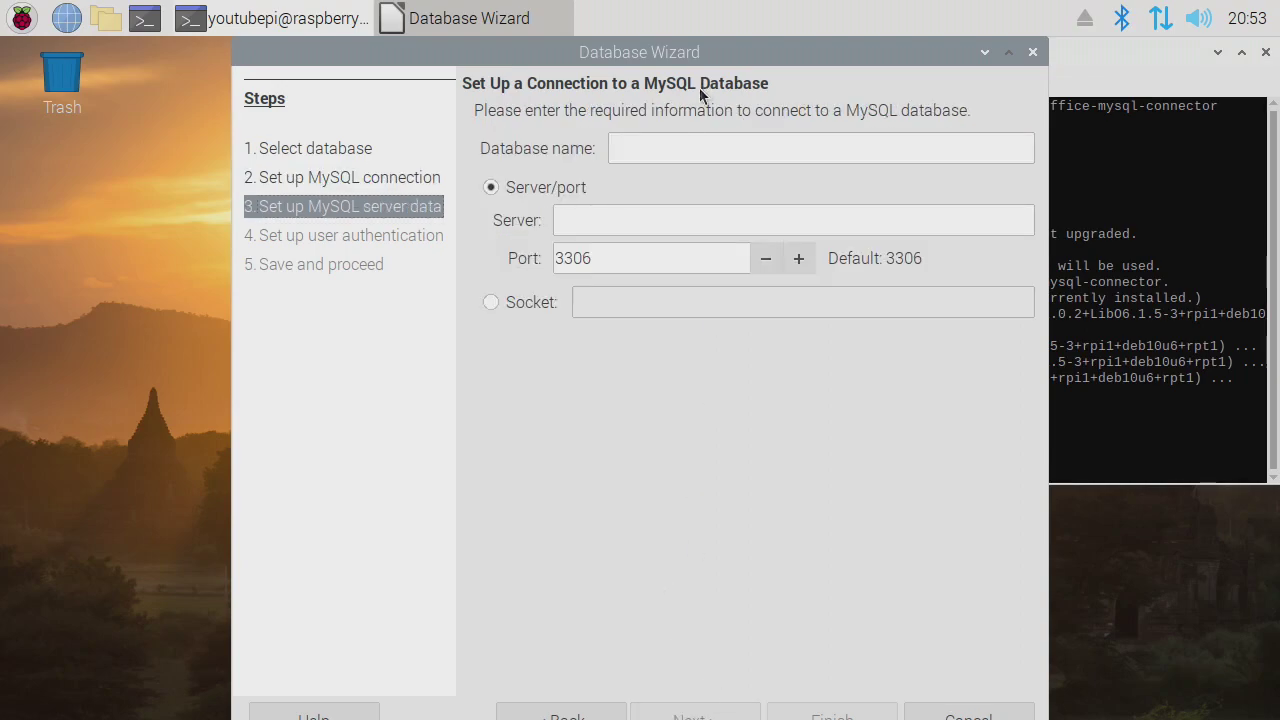
# Enter videodb as the database name and move the wizard to the left.
pyautogui.click(697, 145)
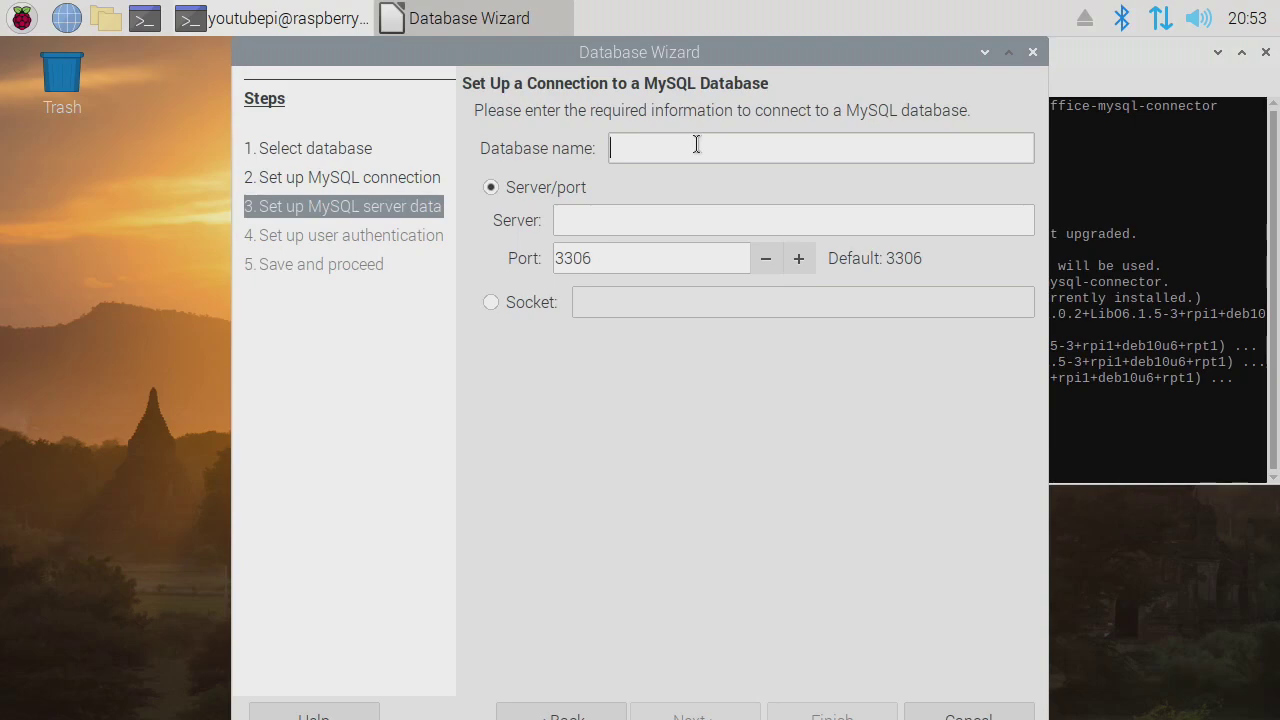
pyautogui.write('videodb')
pyautogui.press('Tab')
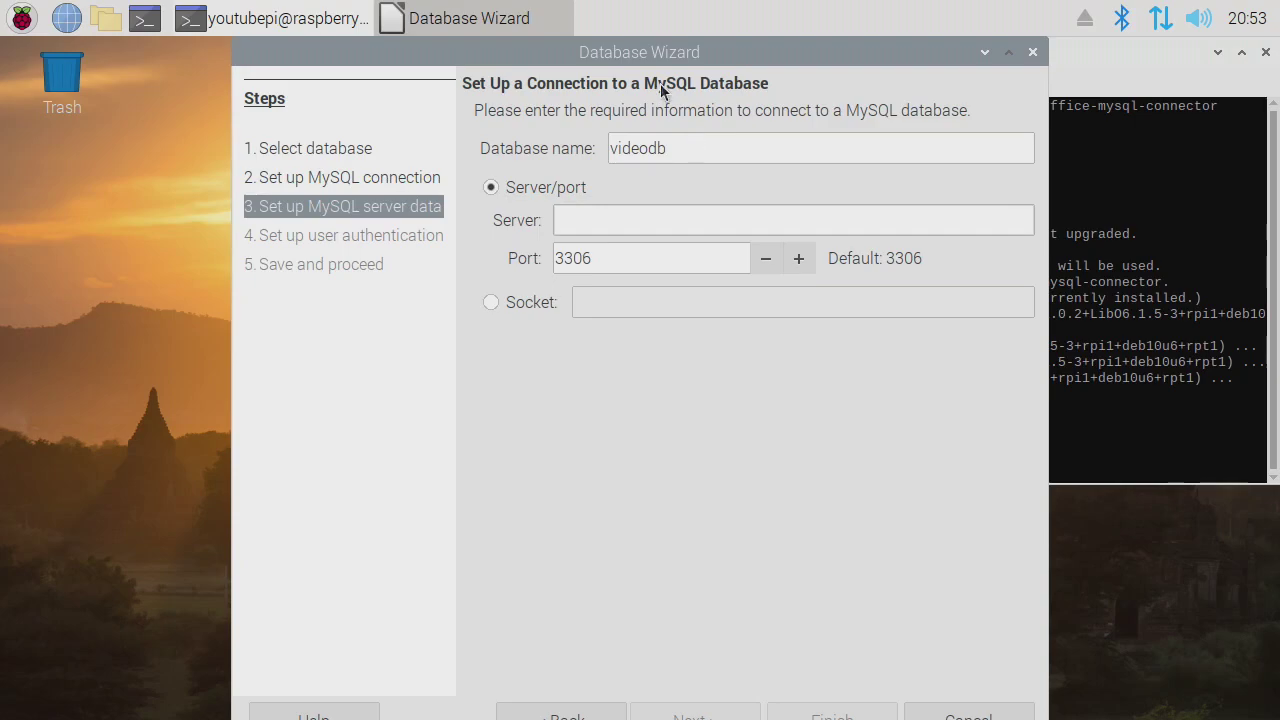
pyautogui.moveTo(662, 63); pyautogui.dragTo(438, 69)
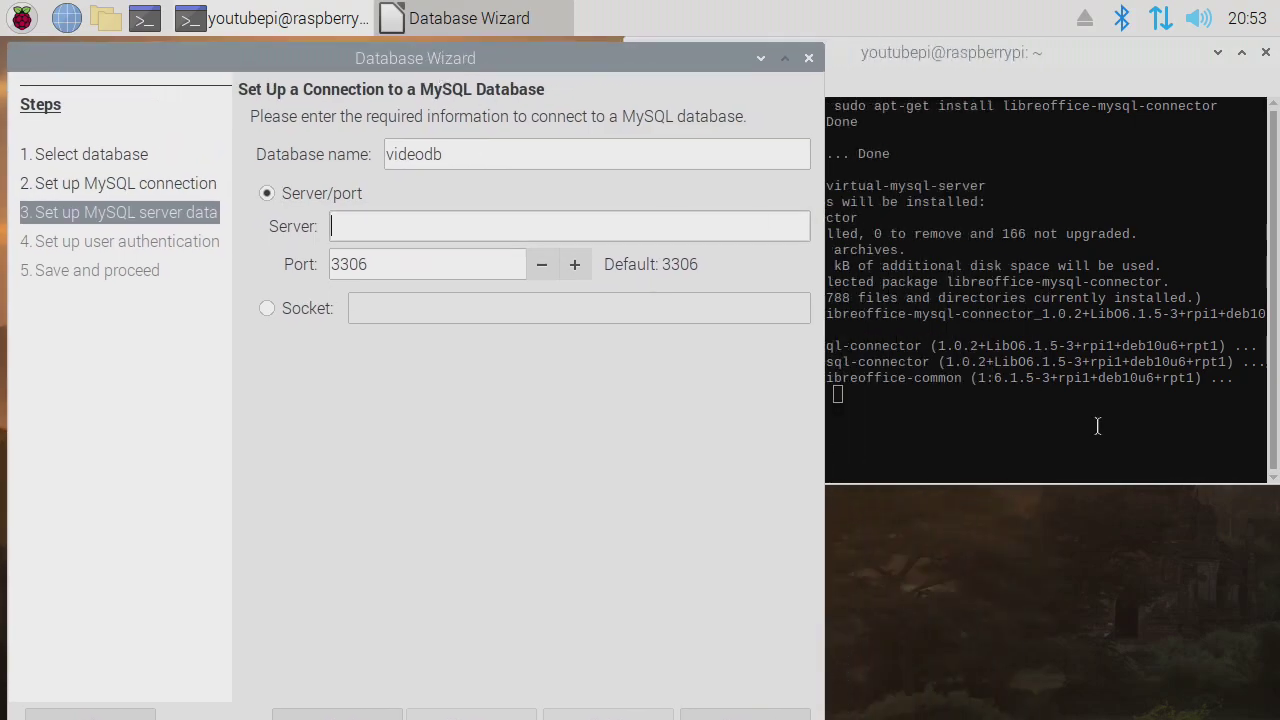
# Ping basepi.local to find its address, 192.168.1.124, then return to the wizard's Server field.
pyautogui.click(1095, 424)
pyautogui.write('ping ')
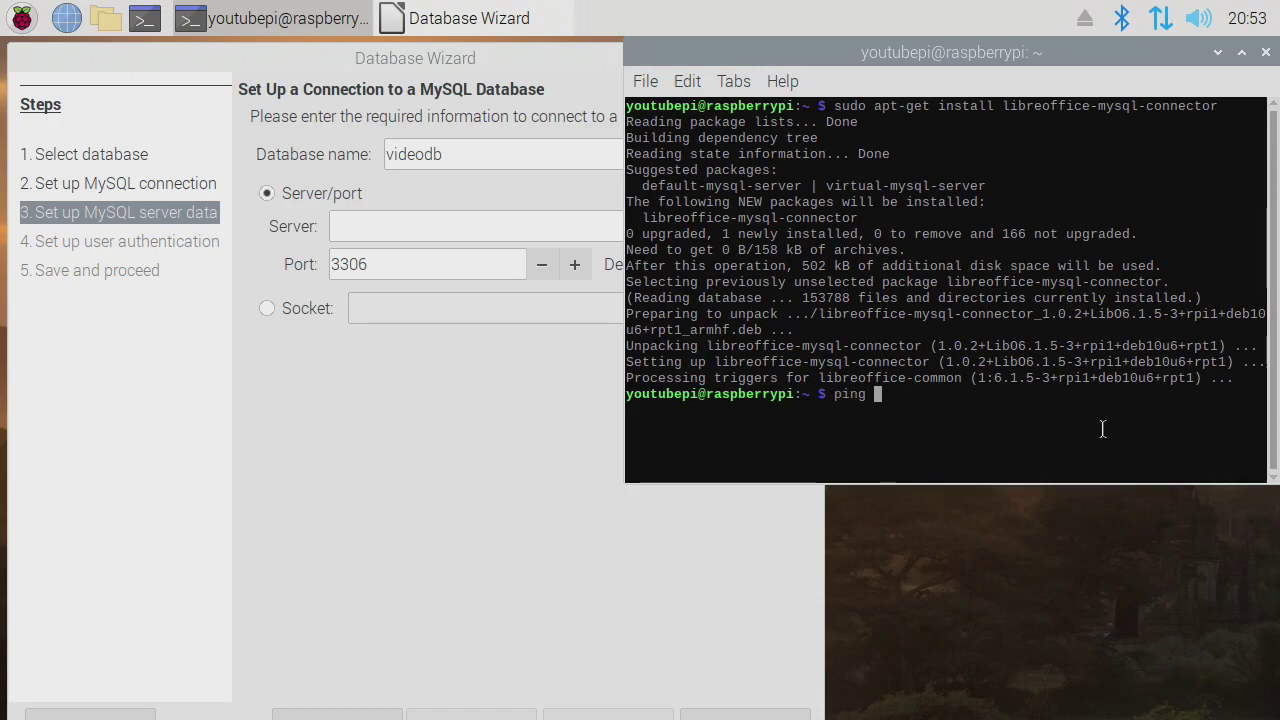
pyautogui.write('basepi.local')
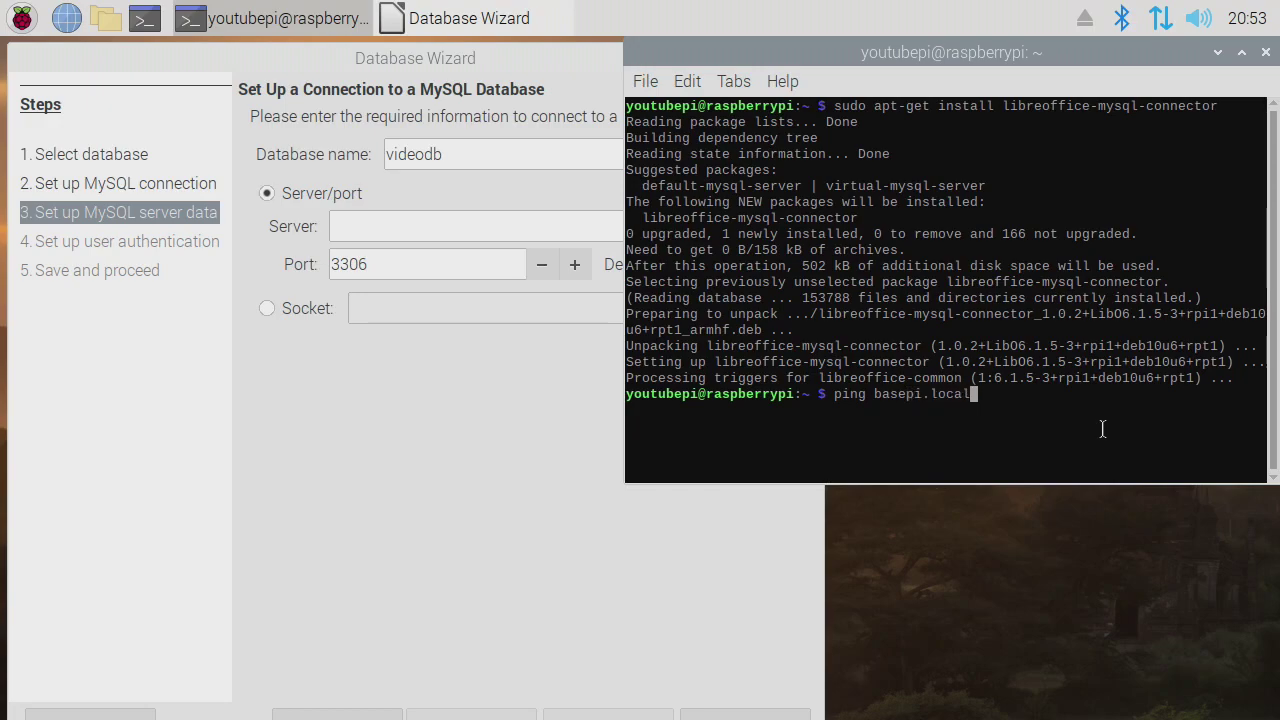
pyautogui.press('Return')
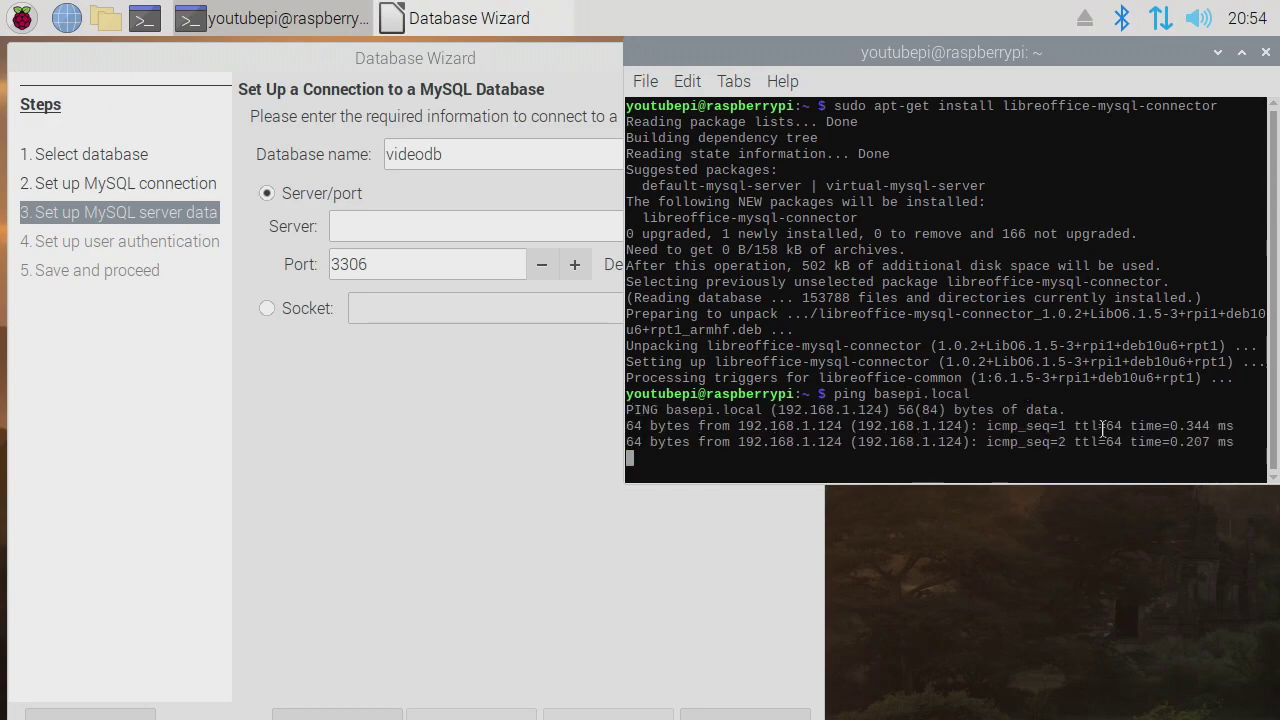
pyautogui.hotkey('ctrl', 'c')
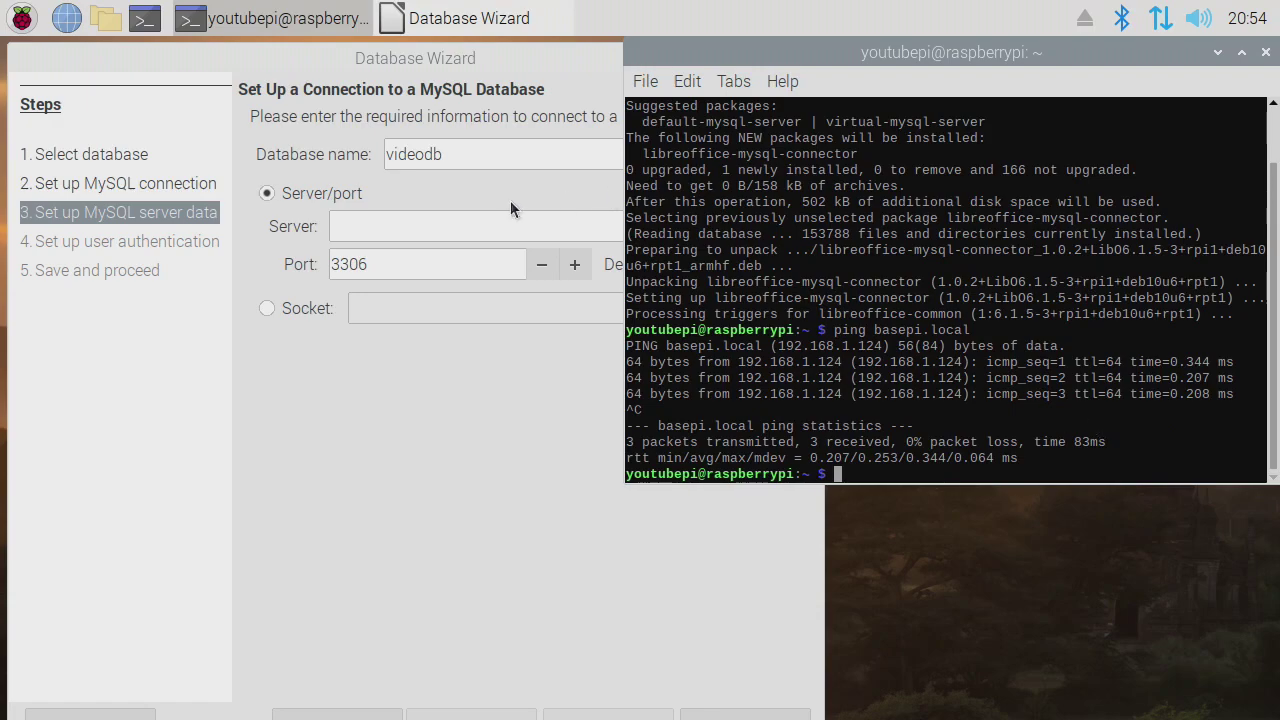
pyautogui.click(472, 230)
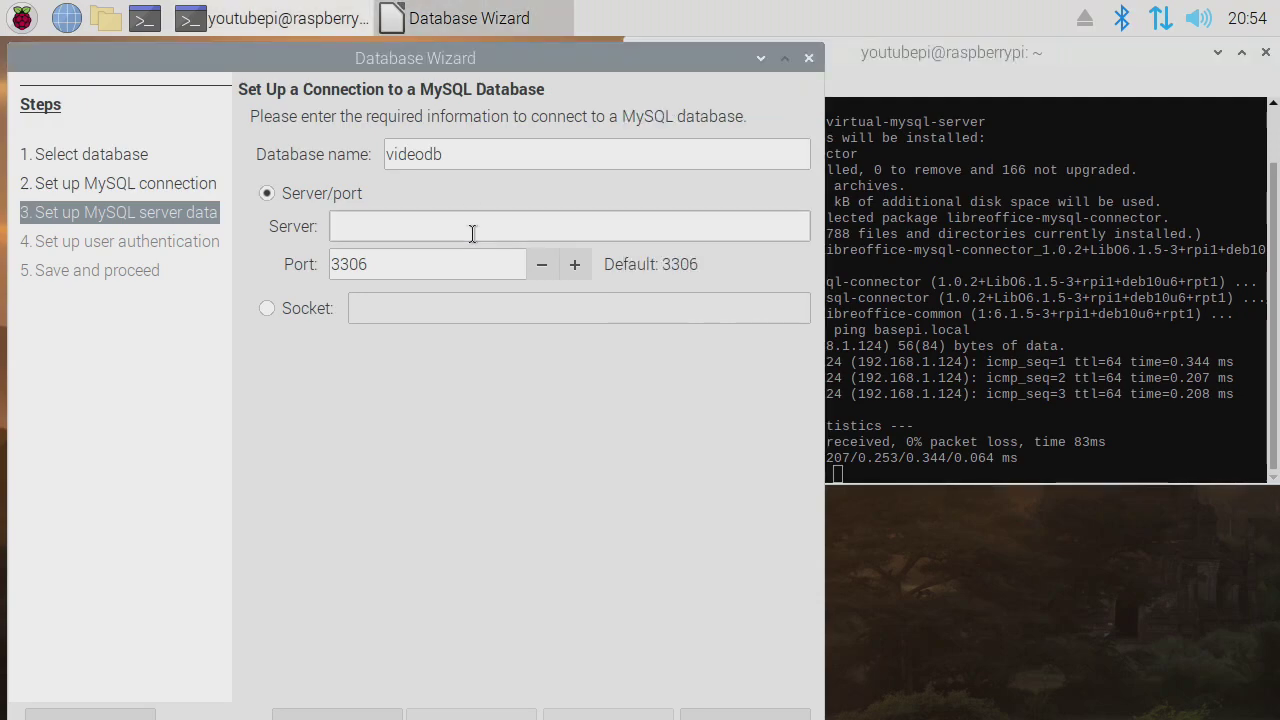
# Set the server to 192.168.1.124, enter the user name, and tick Password required.
pyautogui.write('192.168.1.124')
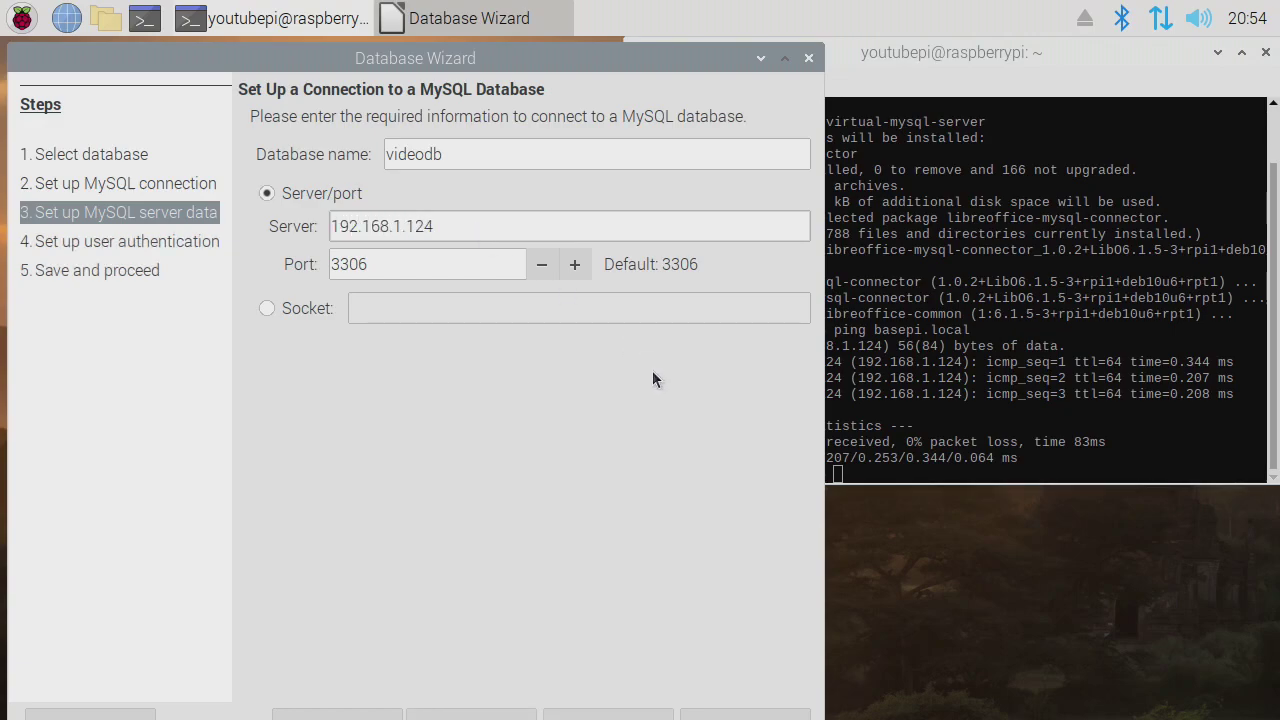
pyautogui.click(480, 716)
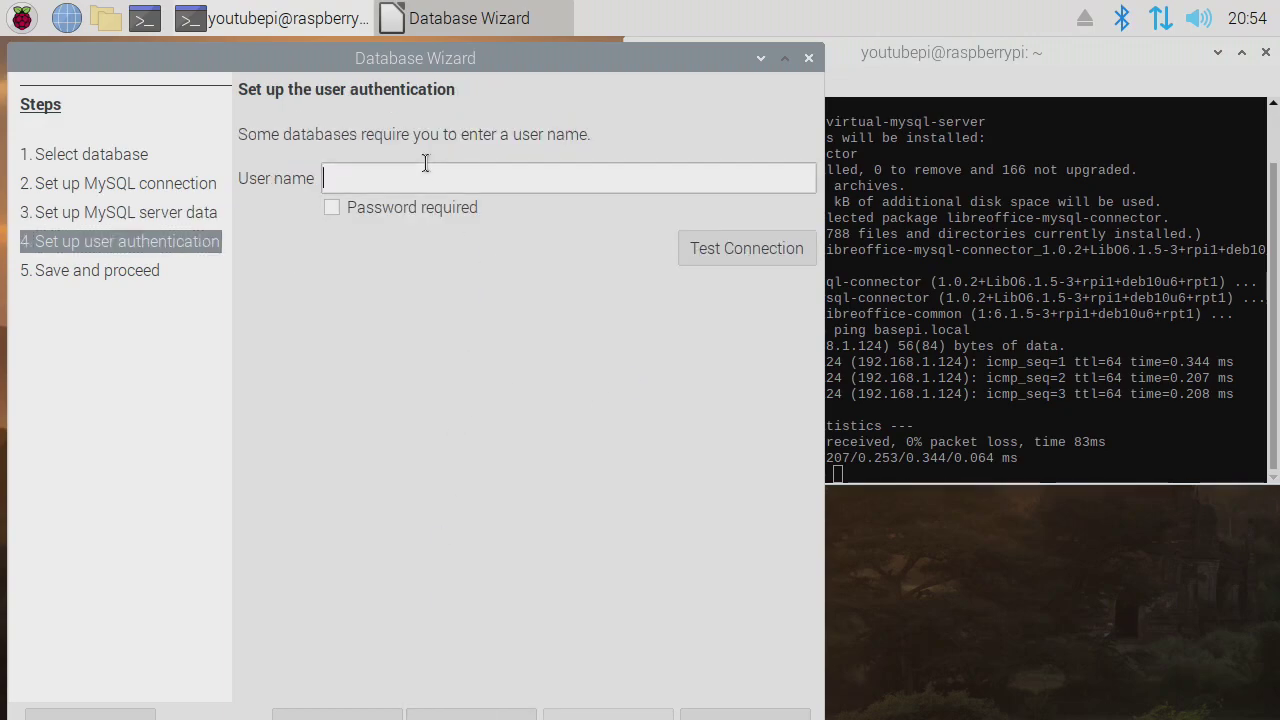
pyautogui.write('culblu')
pyautogui.click(333, 207)
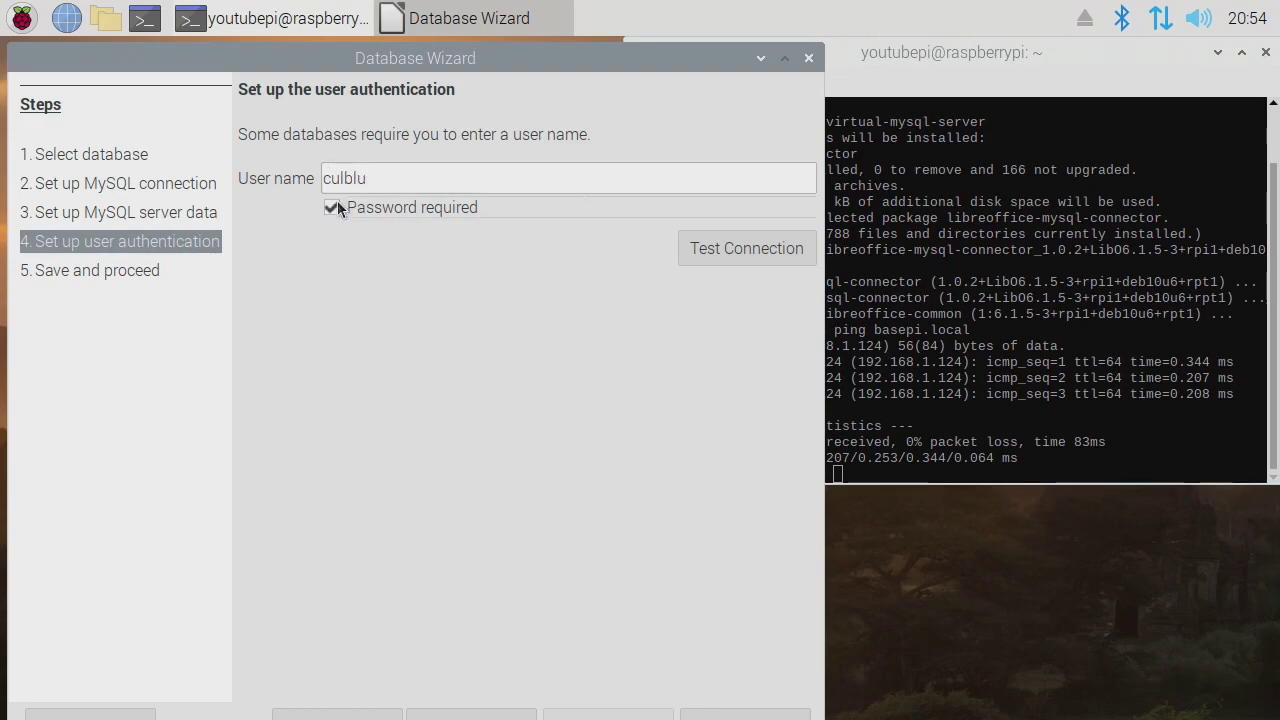
# Test the connection with the user's password, confirm success, and advance to the save step.
pyautogui.click(755, 250)
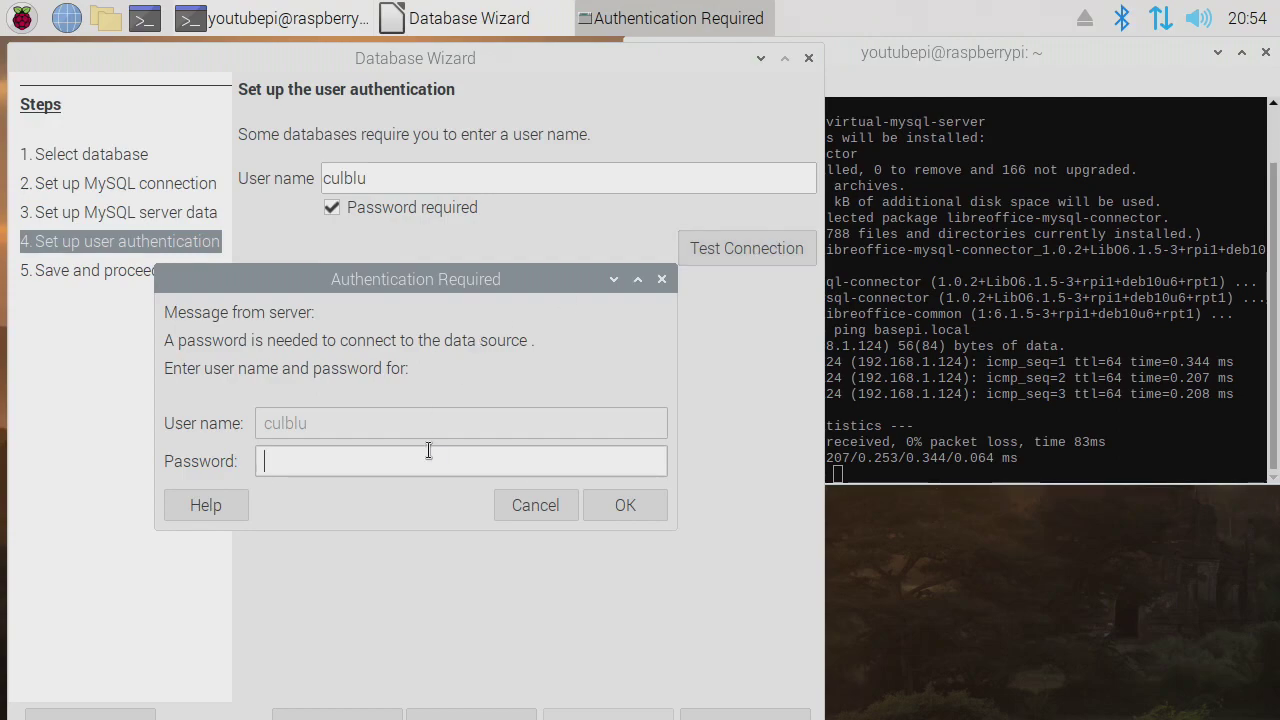
pyautogui.write('•••••••')
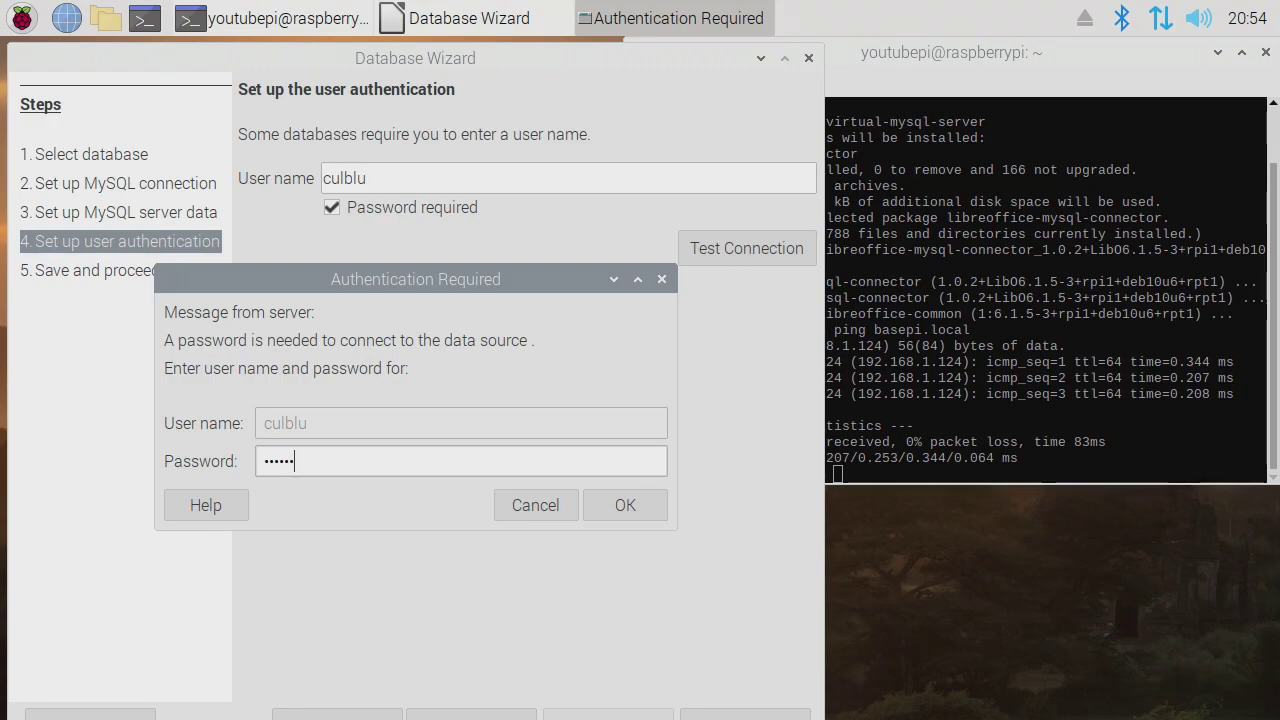
pyautogui.click(652, 506)
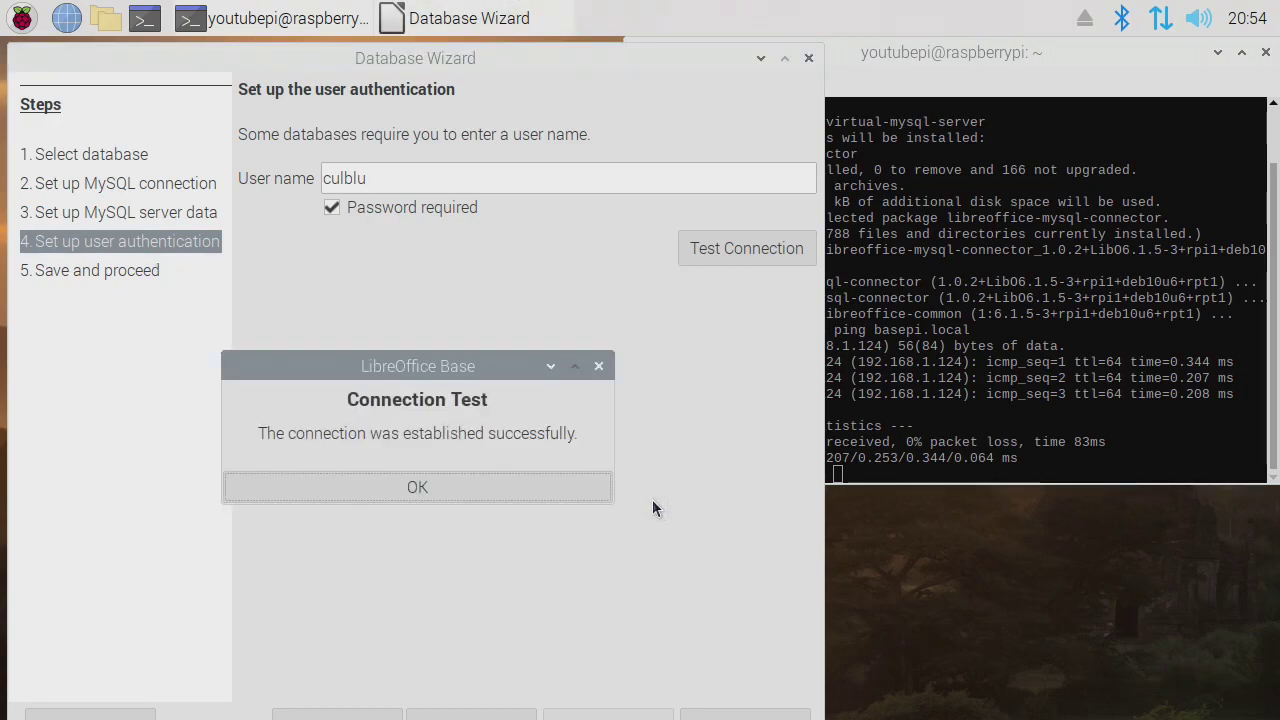
pyautogui.click(502, 486)
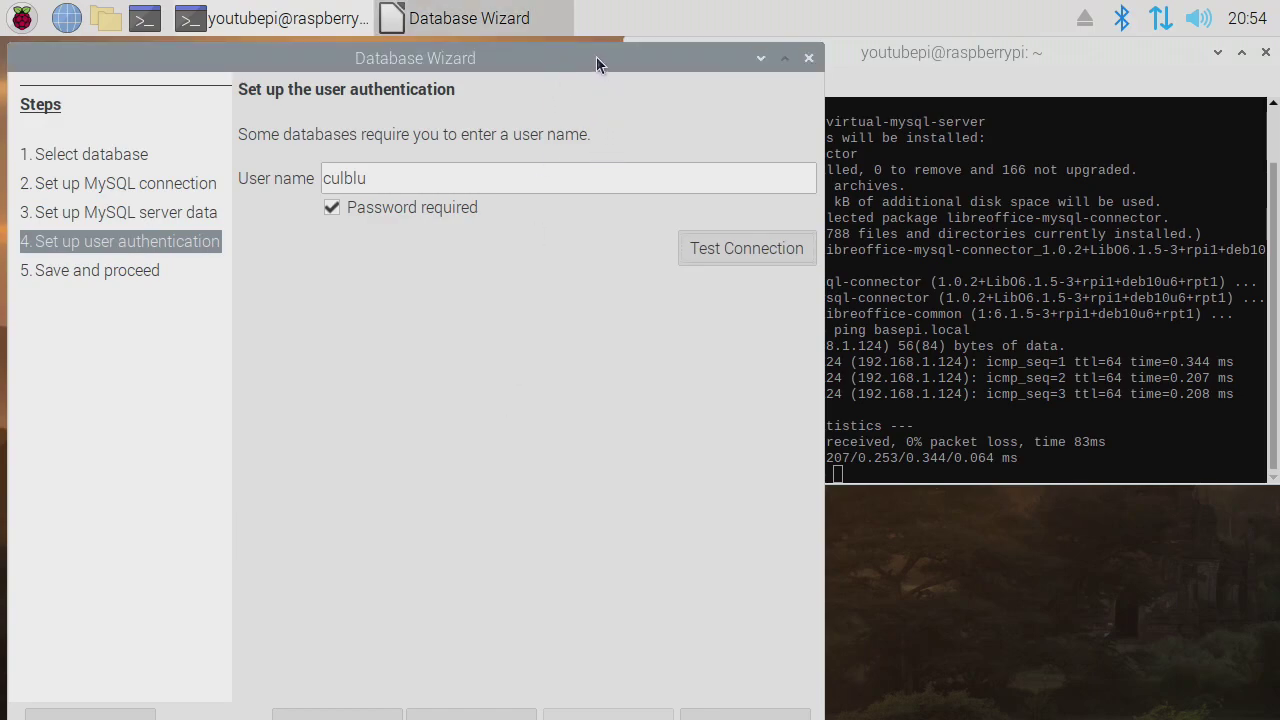
pyautogui.moveTo(596, 56); pyautogui.dragTo(611, 14)
pyautogui.click(453, 690)
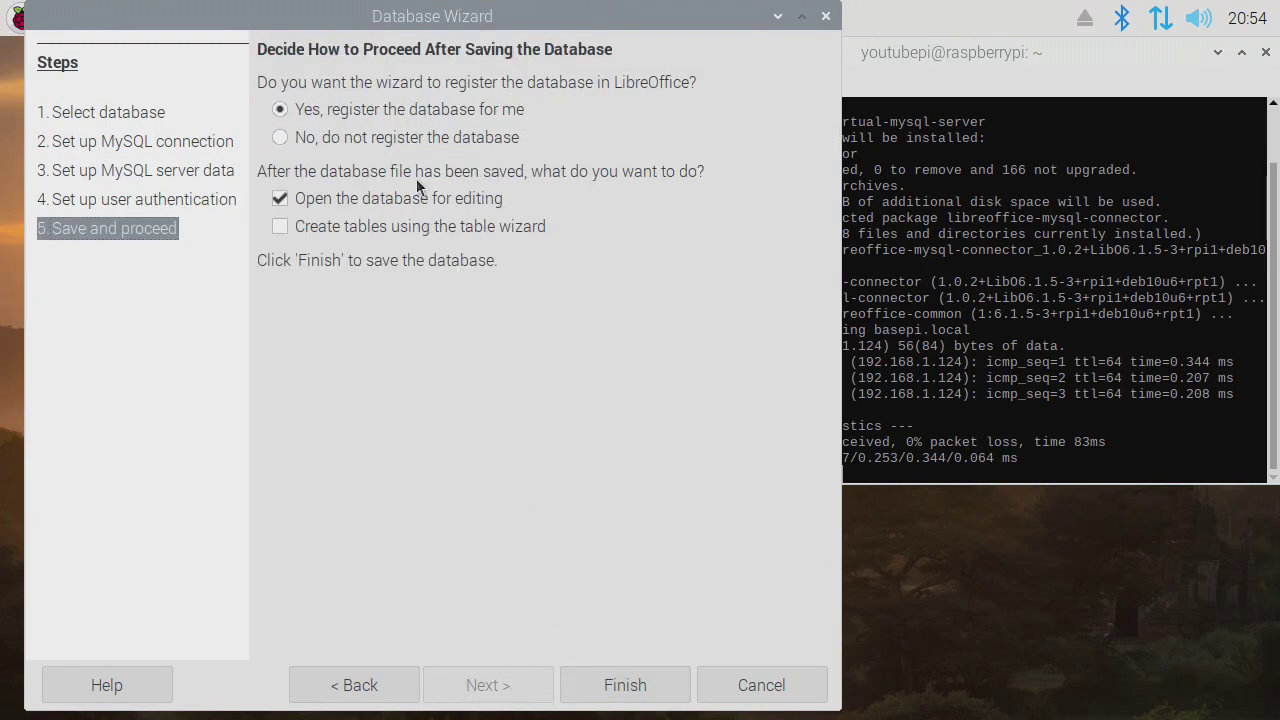
# Save the new database as YouTubeDemo in Documents, then collapse the mysql schema in Tables.
pyautogui.click(625, 686)
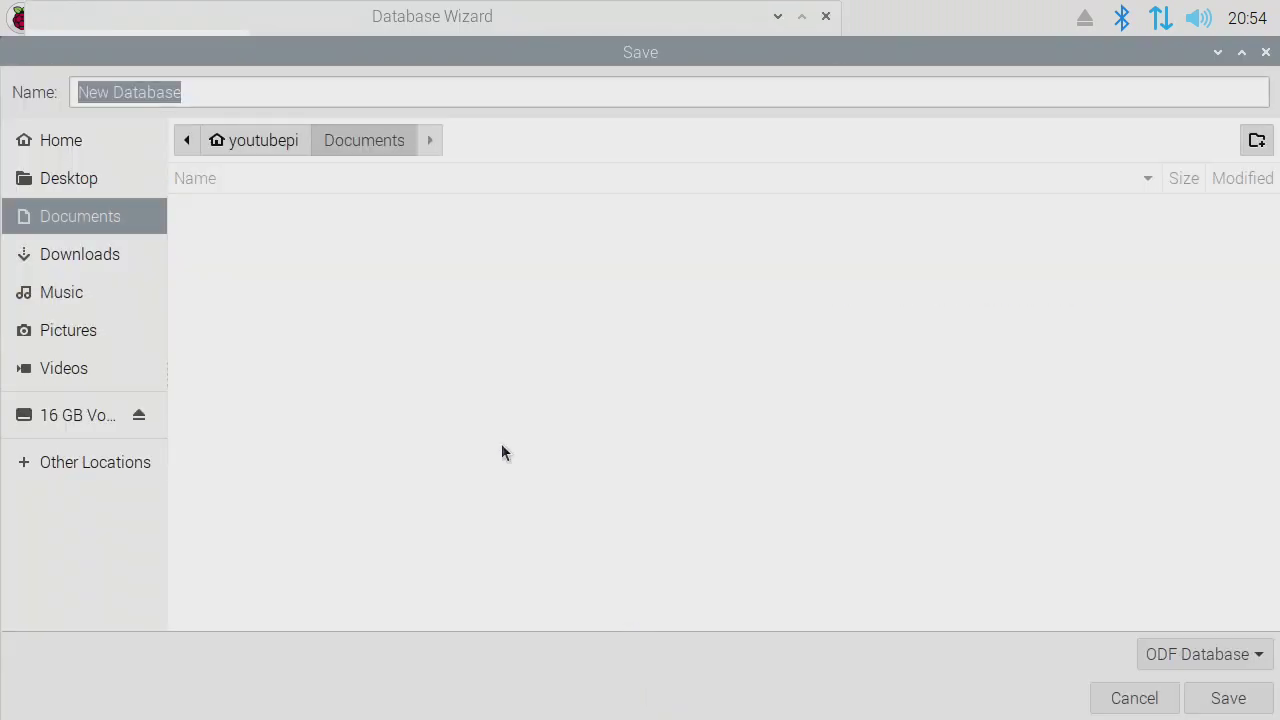
pyautogui.write('y')
pyautogui.press('BackSpace')
pyautogui.write('Youtu')
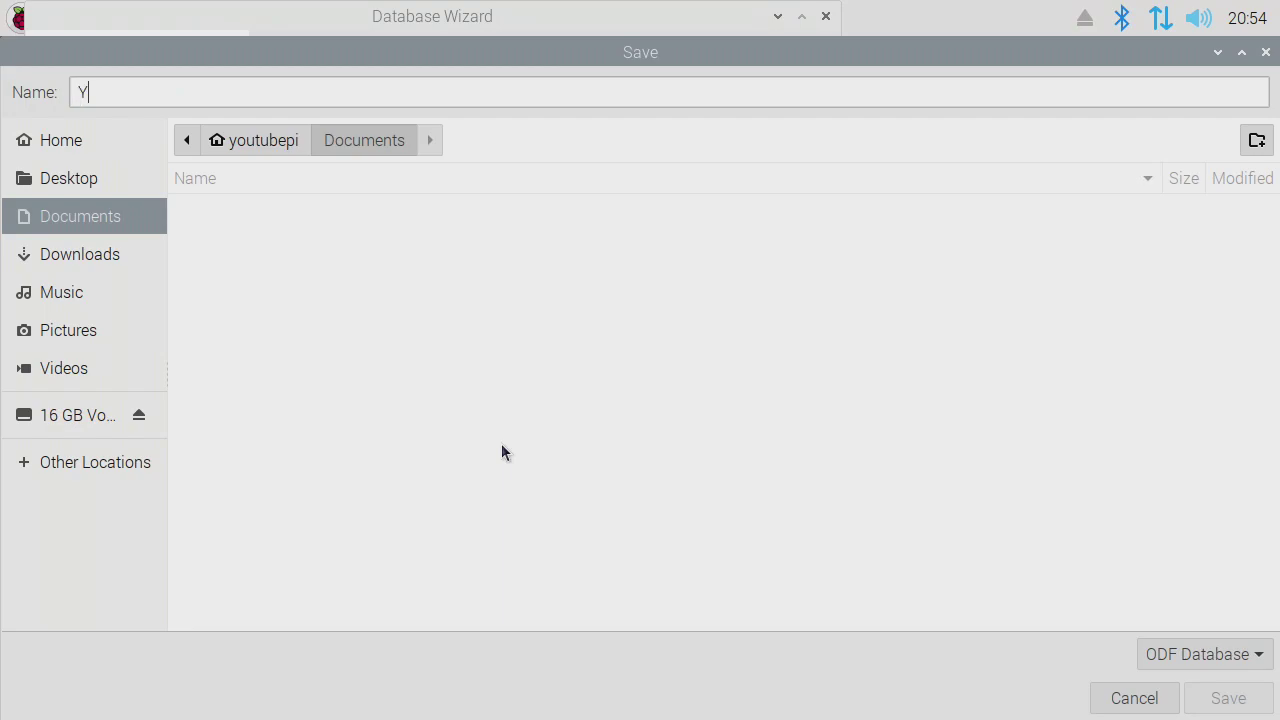
pyautogui.write('b')
pyautogui.press('BackSpace')
pyautogui.press('BackSpace')
pyautogui.press('BackSpace')
pyautogui.write('TubeDemo')
pyautogui.press('Return')
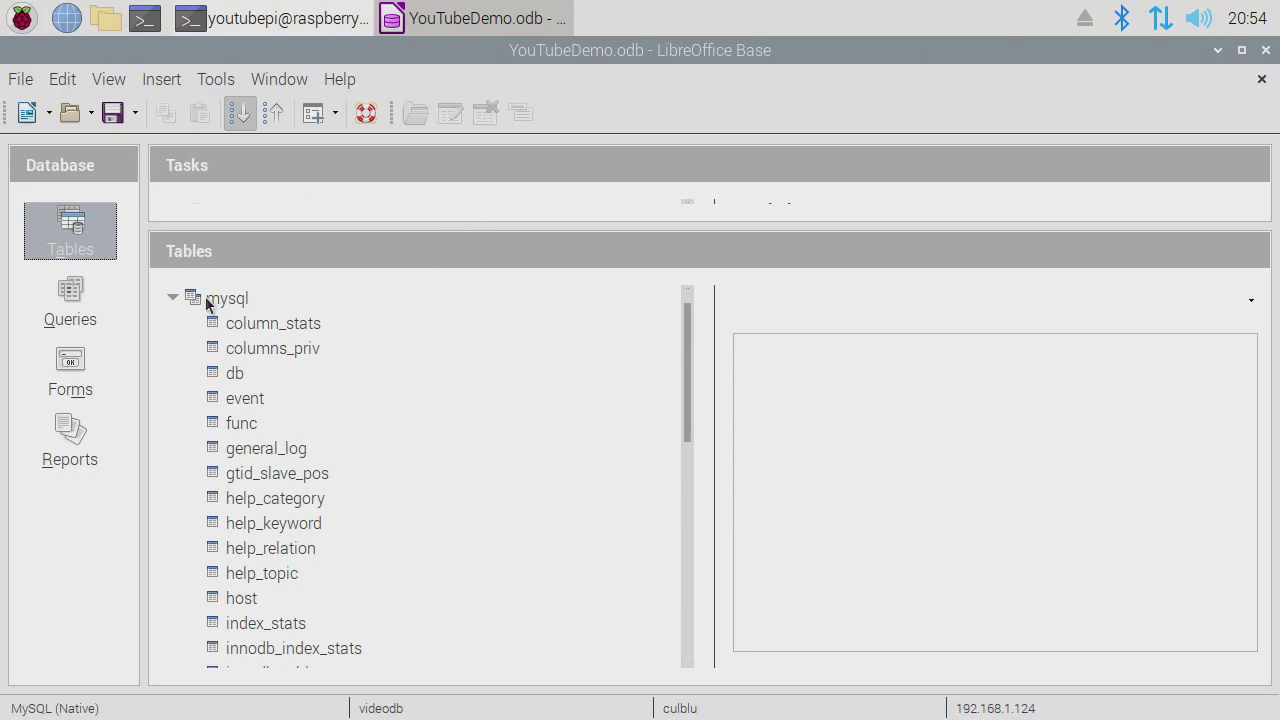
pyautogui.click(172, 299)
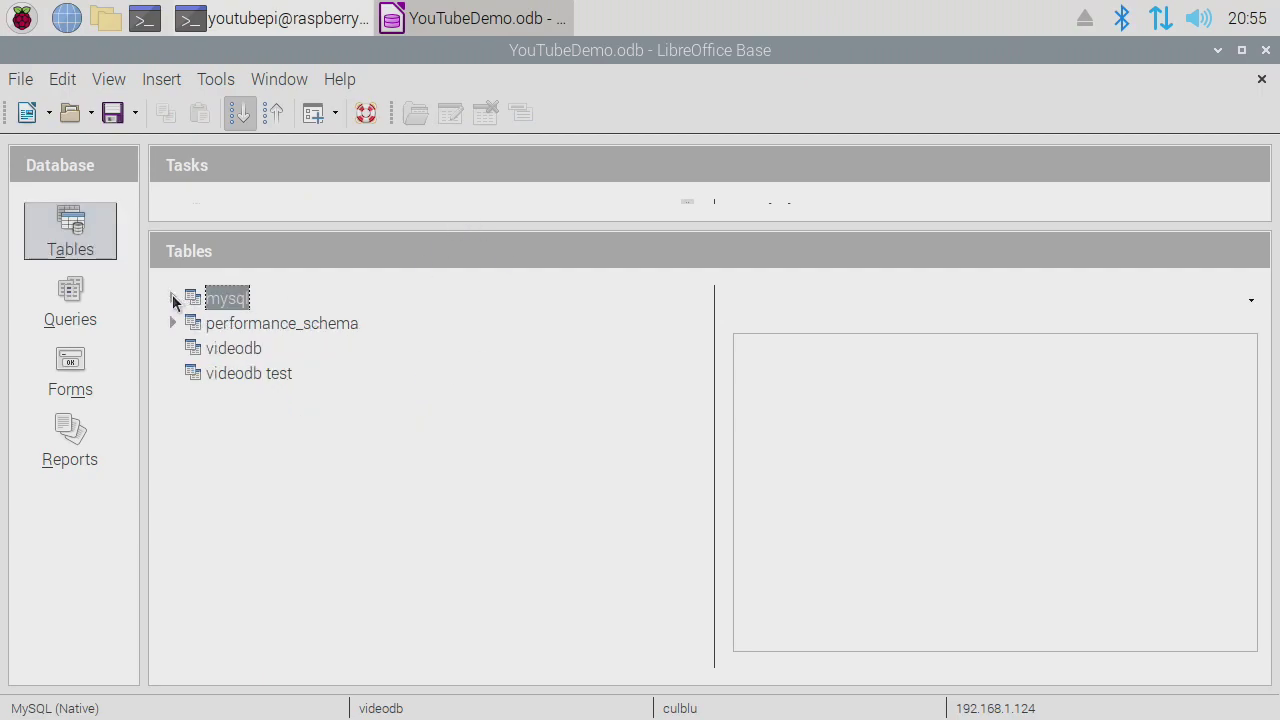